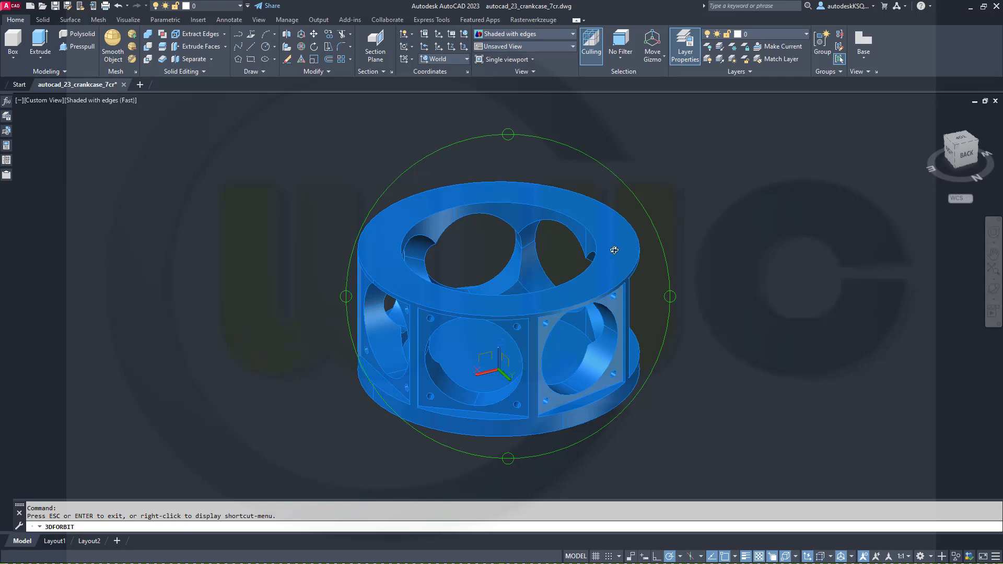
Step: Examine the finished crankcase model and its dimensioned drawing in Adobe Acrobat Reader, and return to the new drawing in AutoCAD
drag(606, 255, 619, 167)
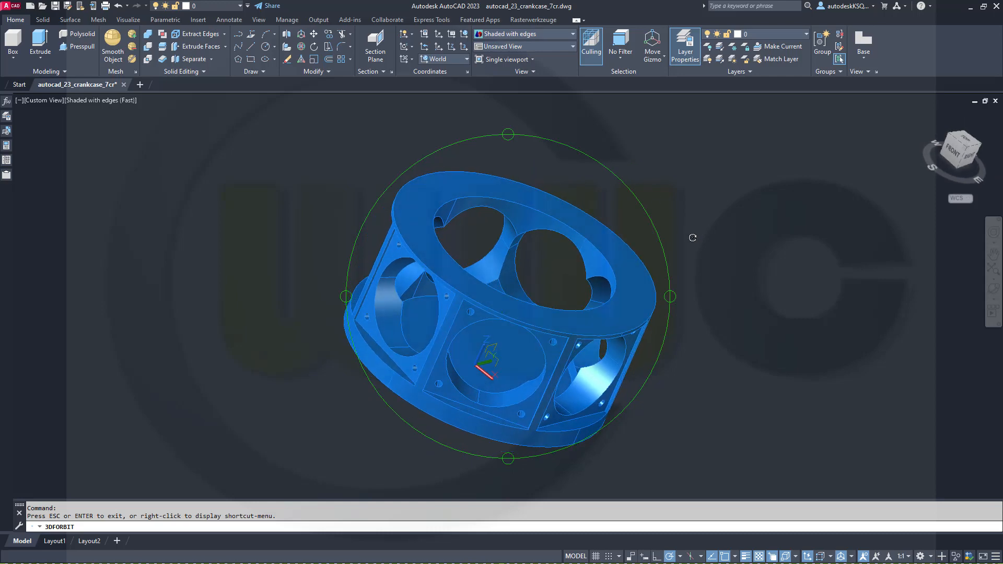
key(alt+Tab)
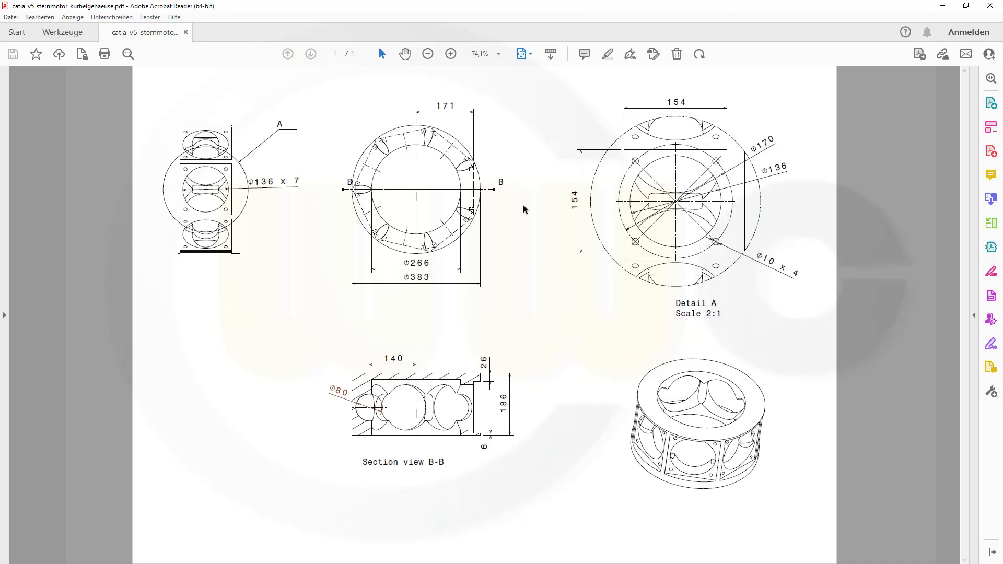
key(alt+Tab)
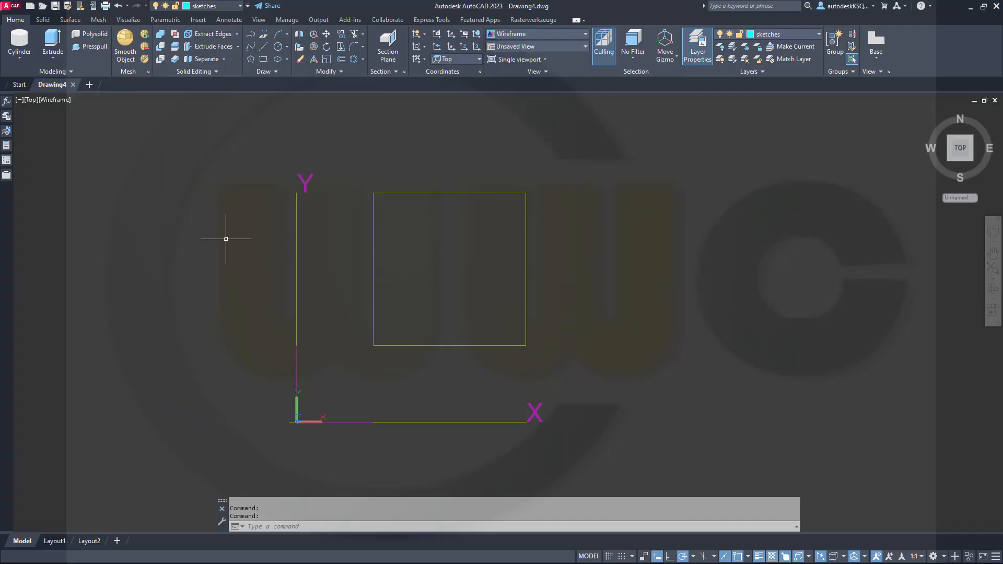
Step: Make solid_plus the current layer
click(19, 61)
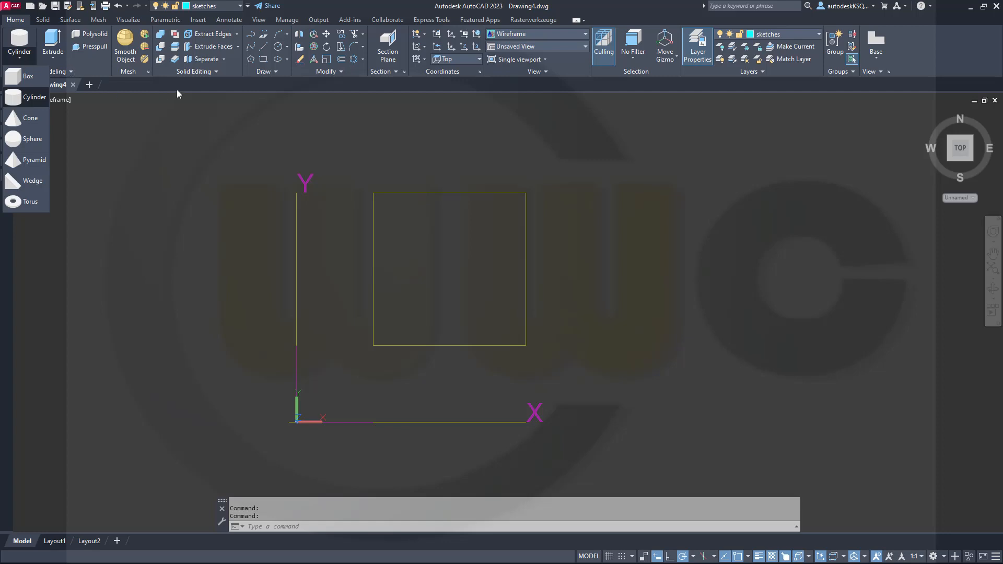
click(246, 266)
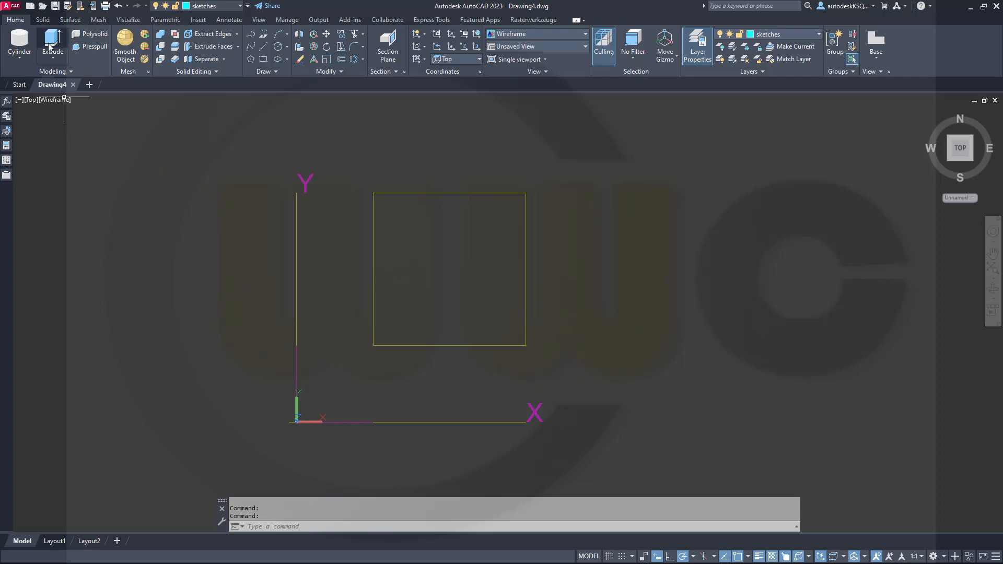
click(239, 7)
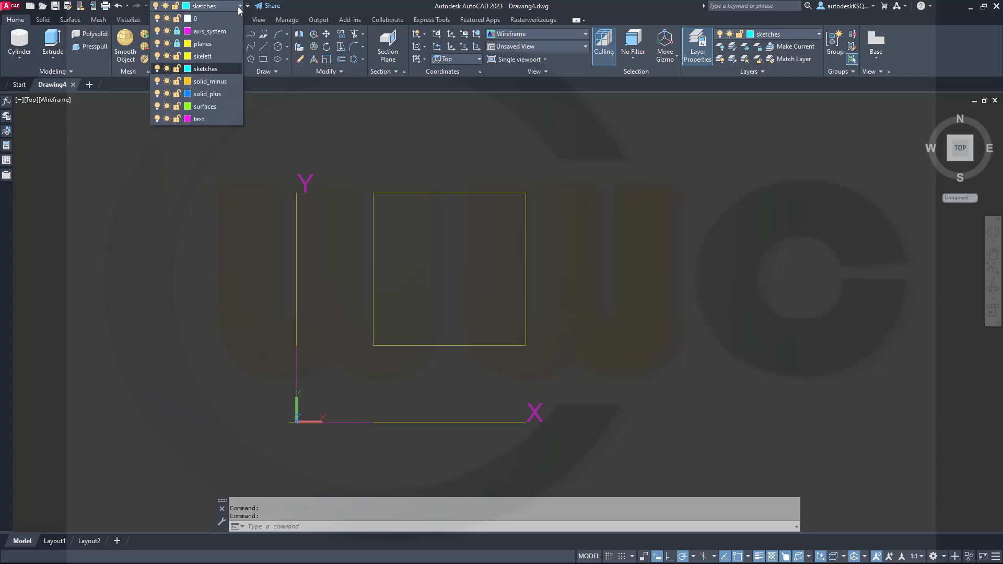
click(221, 94)
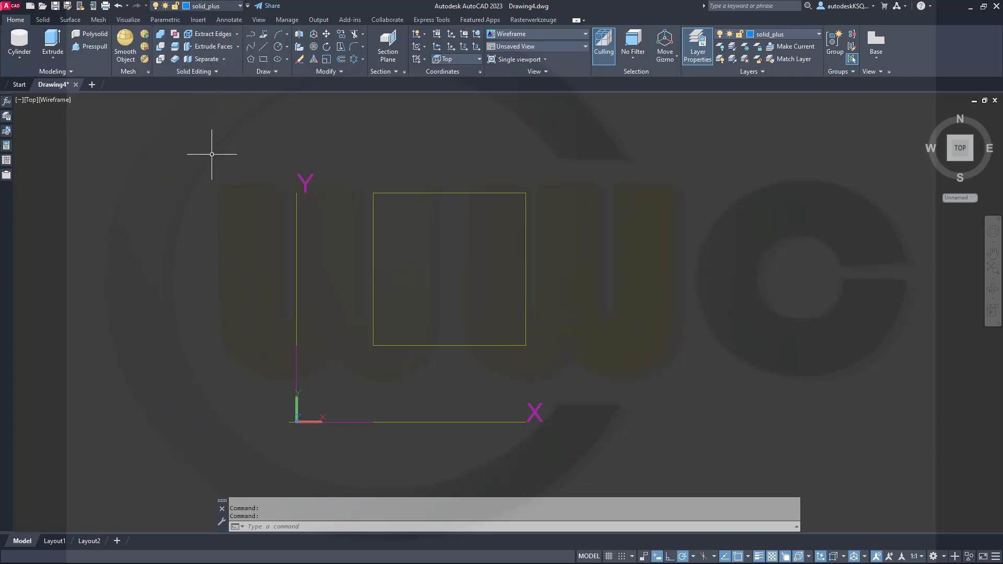
Step: Start a cylinder with its base centred at 0,0 and a base diameter of 383
click(19, 42)
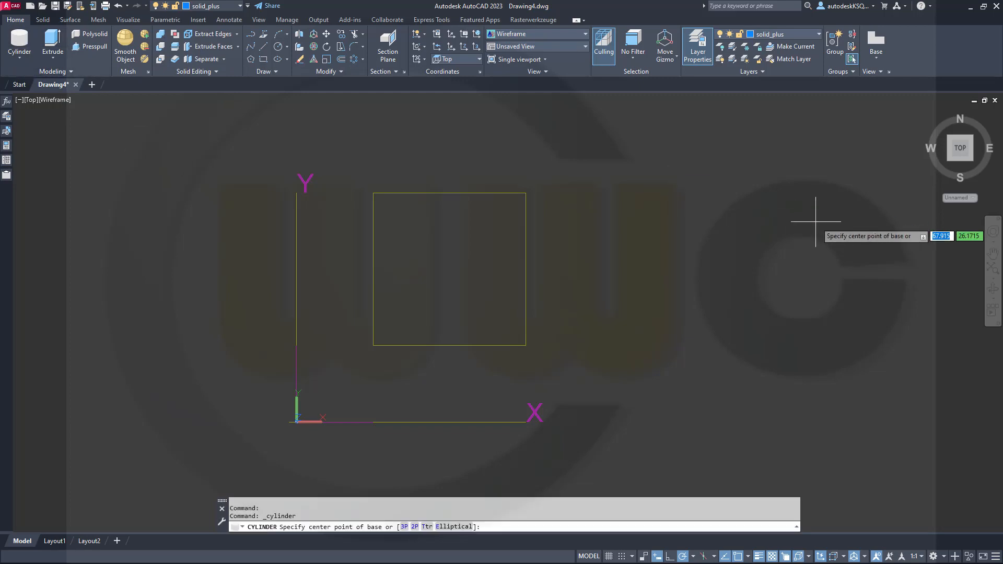
text(0)
key(Tab)
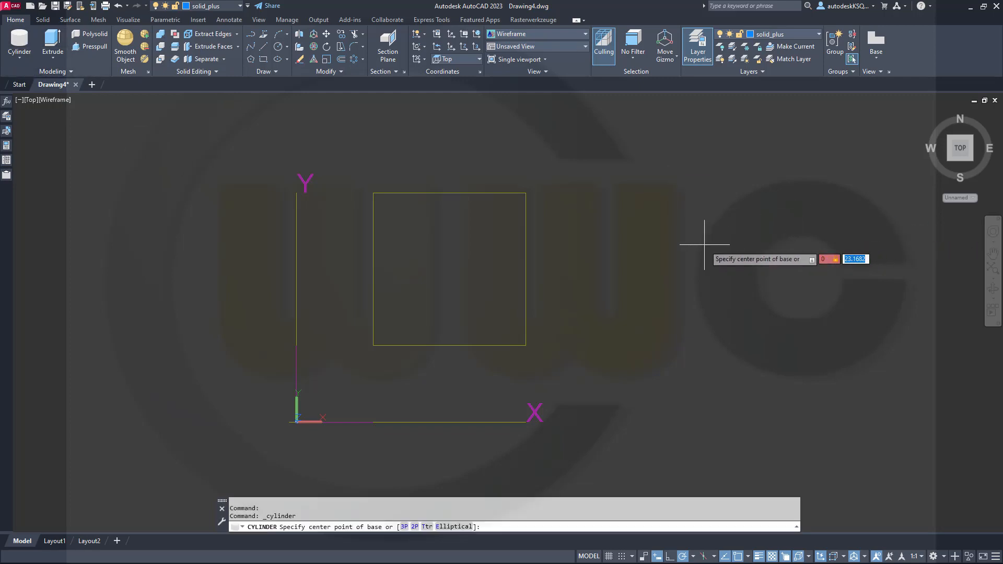
text(0)
key(Return)
right_click(704, 244)
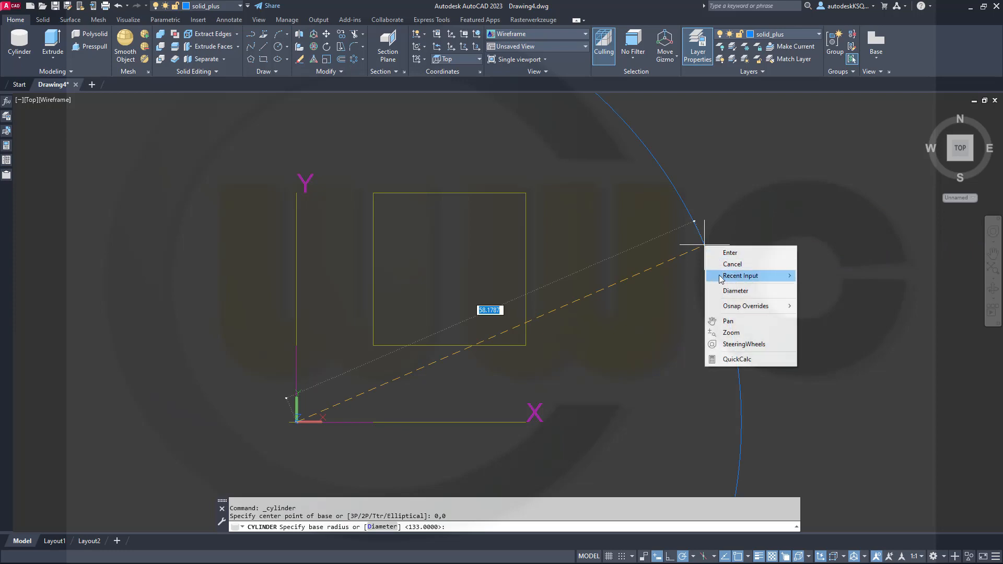
click(725, 292)
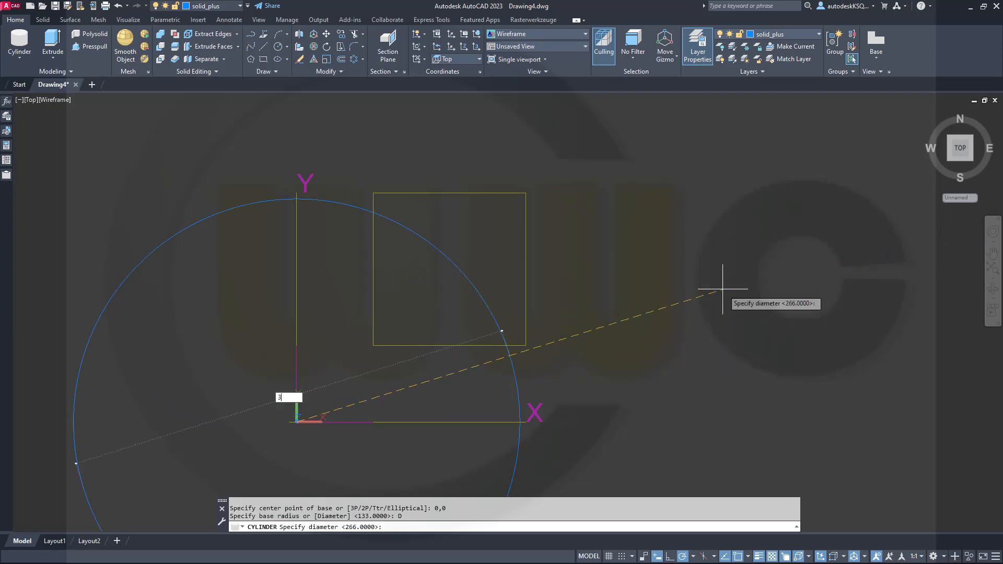
text(383)
key(Return)
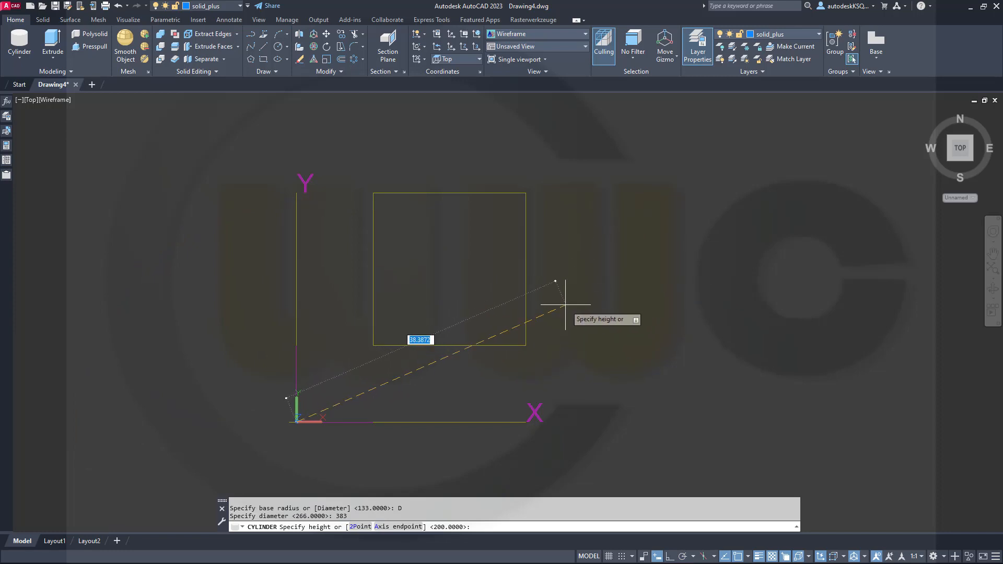
Step: Finish the outer cylinder with a height of 186
shift+middle_drag(573, 285, 527, 206)
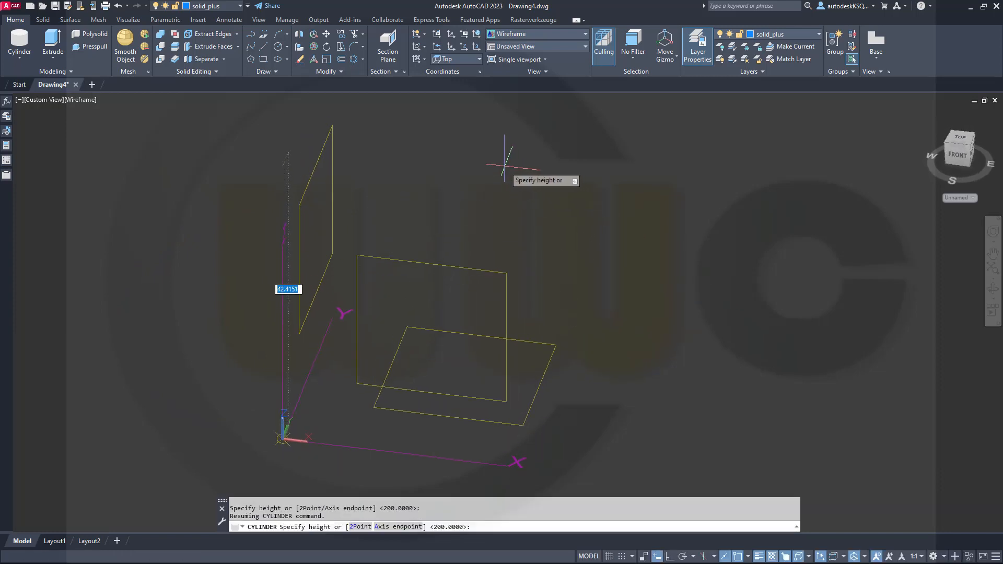
text(186)
key(Return)
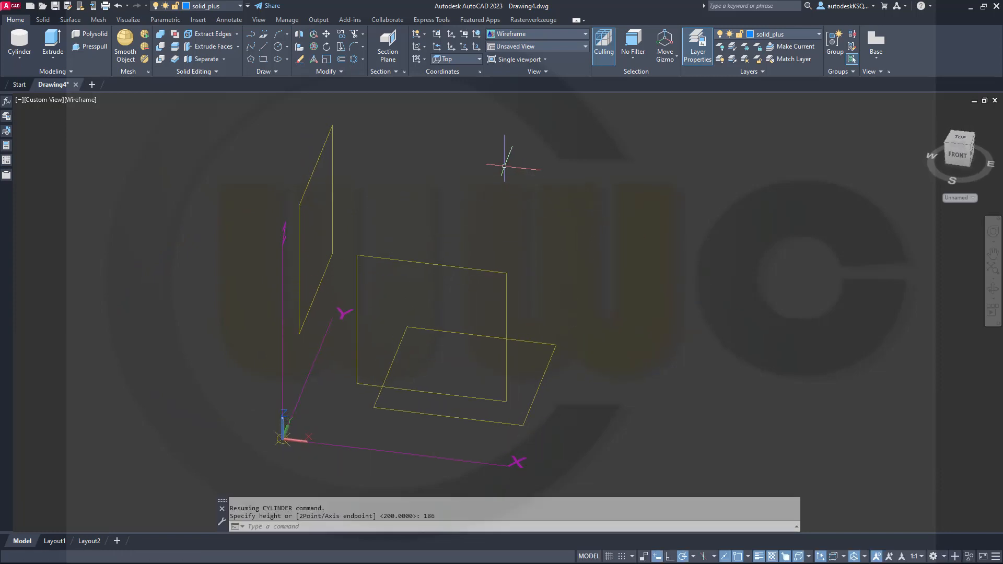
scroll(495, 221, down, 5)
middle_drag(495, 220, 528, 371)
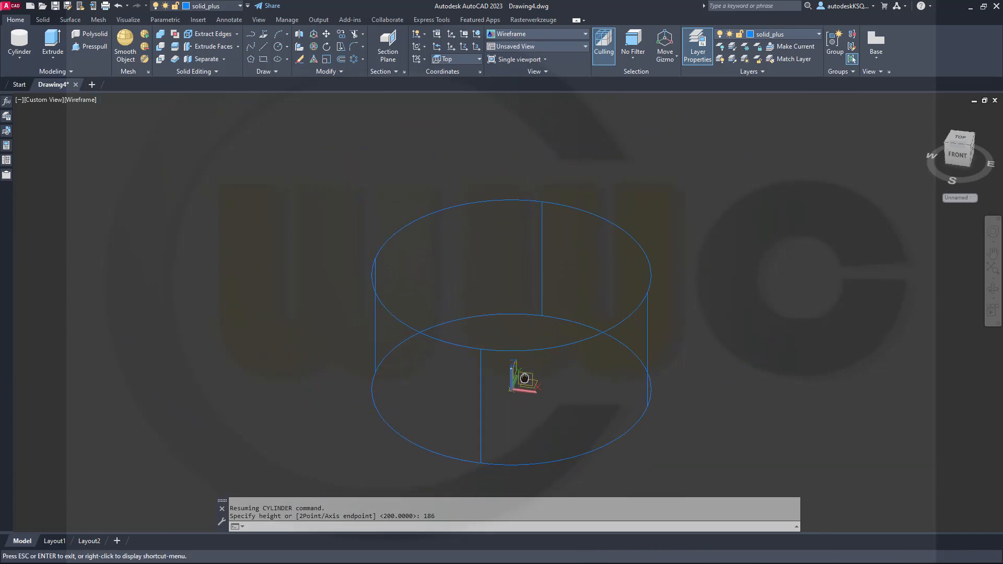
key(Escape)
Step: On the solid_minus layer, create a cylinder of diameter 266 and height 166 downward from the centre of the outer cylinder's upper face
click(240, 5)
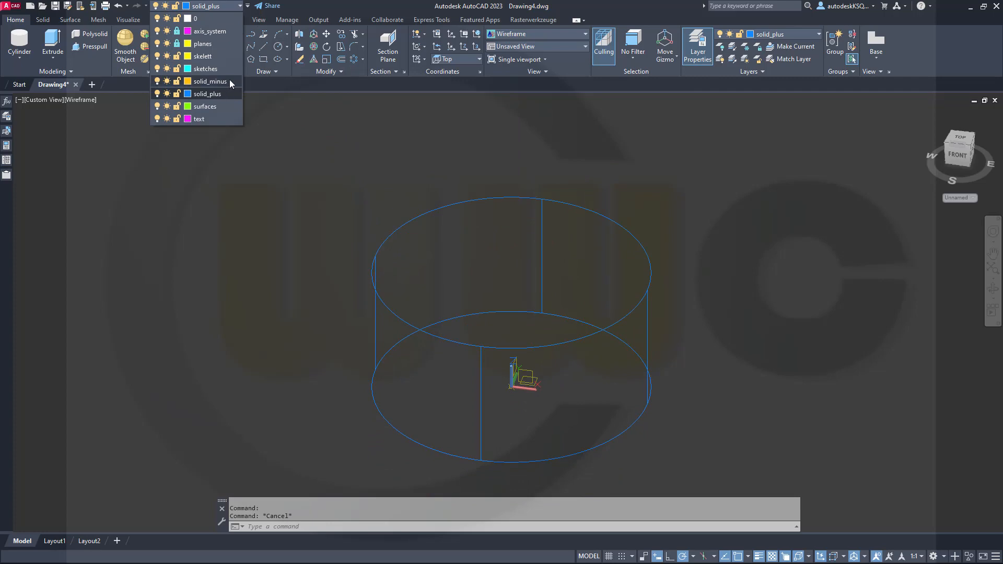
click(230, 81)
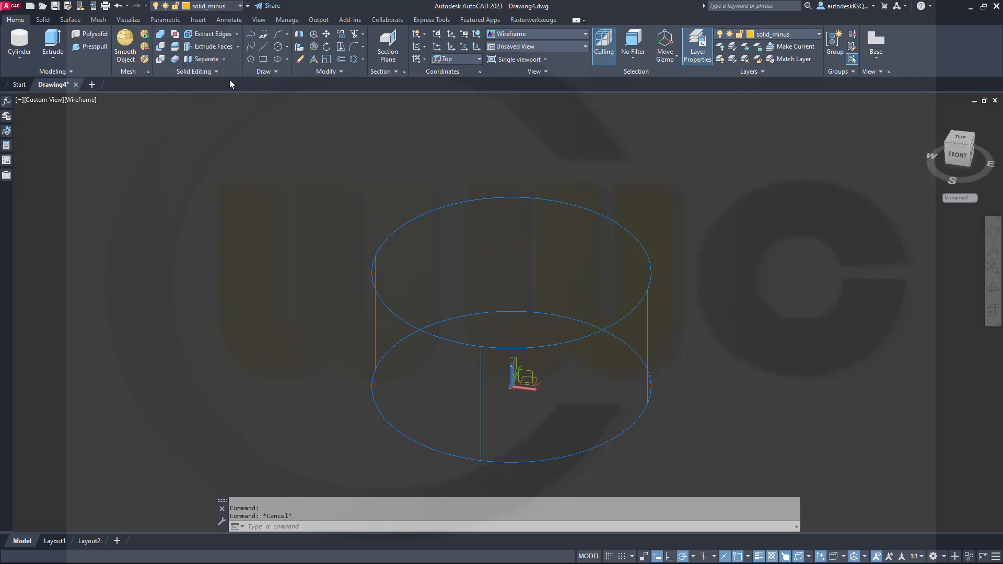
click(19, 42)
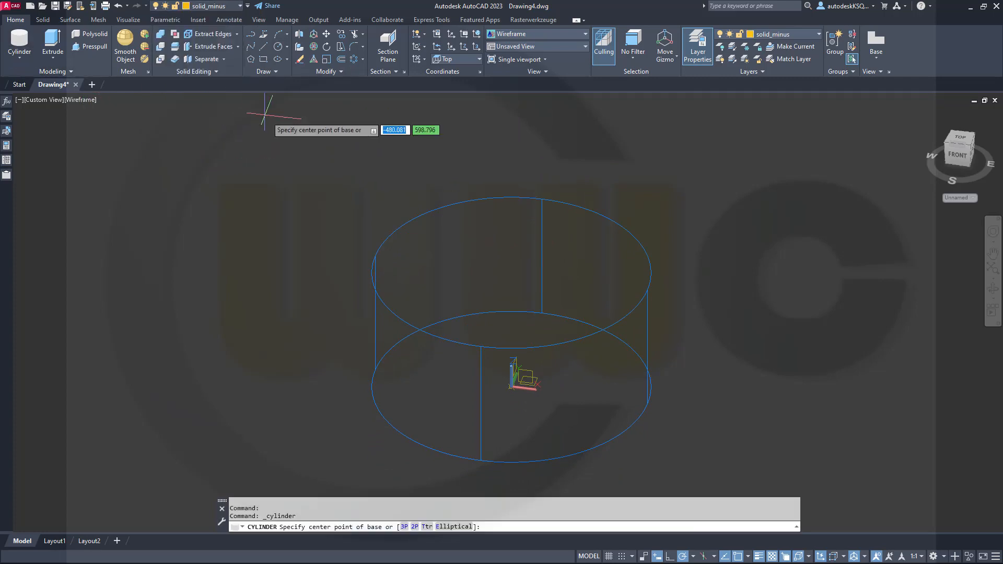
click(436, 206)
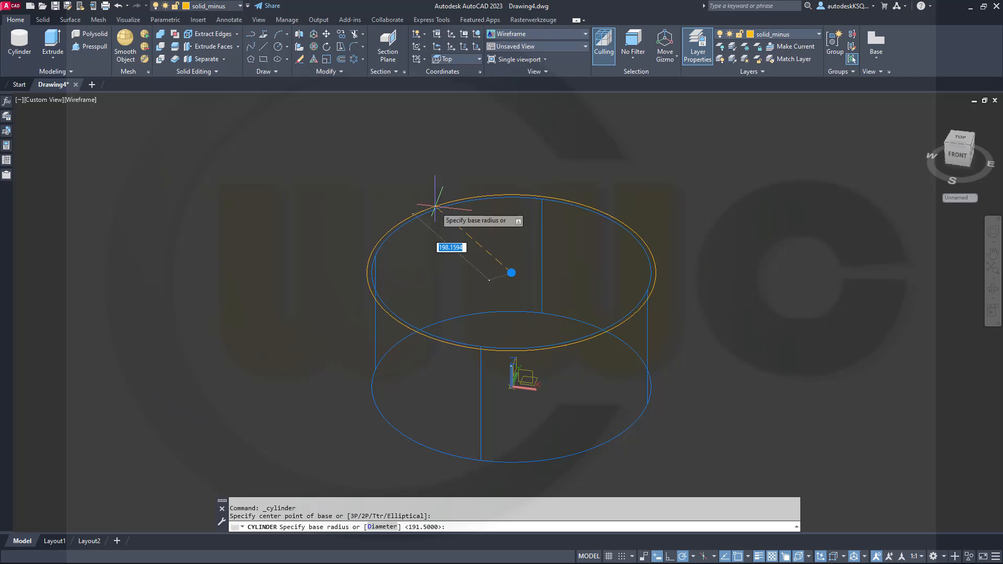
right_click(434, 168)
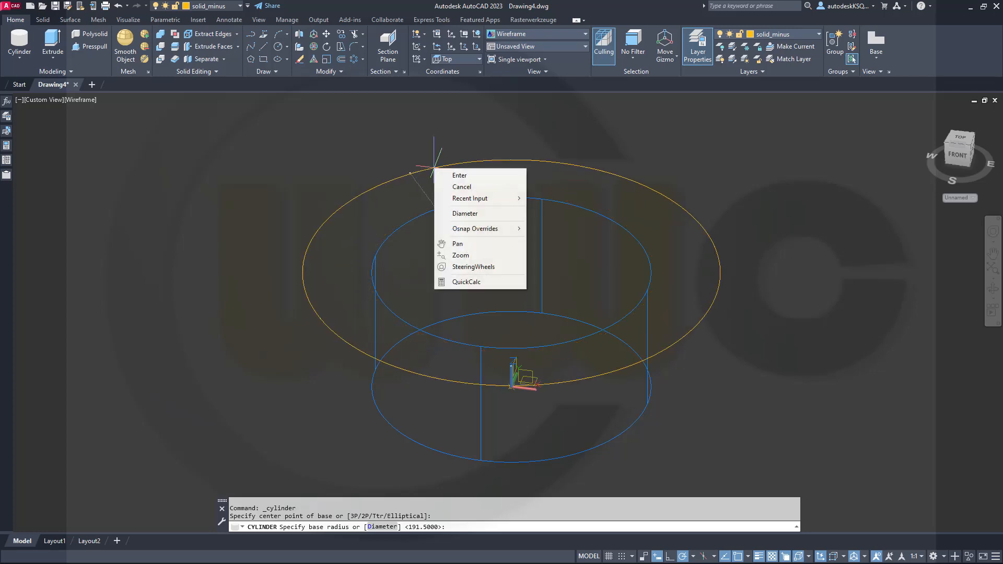
click(466, 211)
text(2)
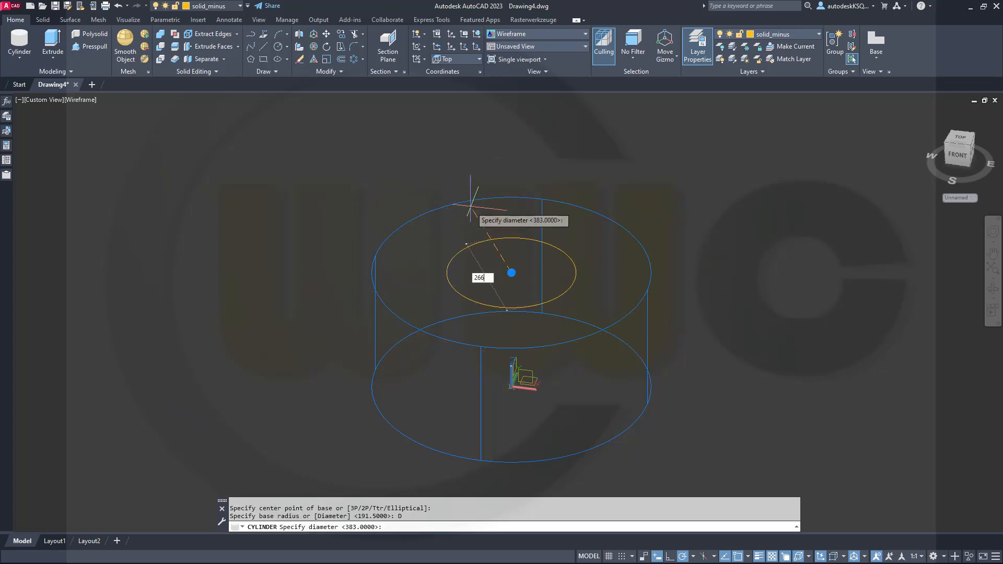
text(66)
key(Return)
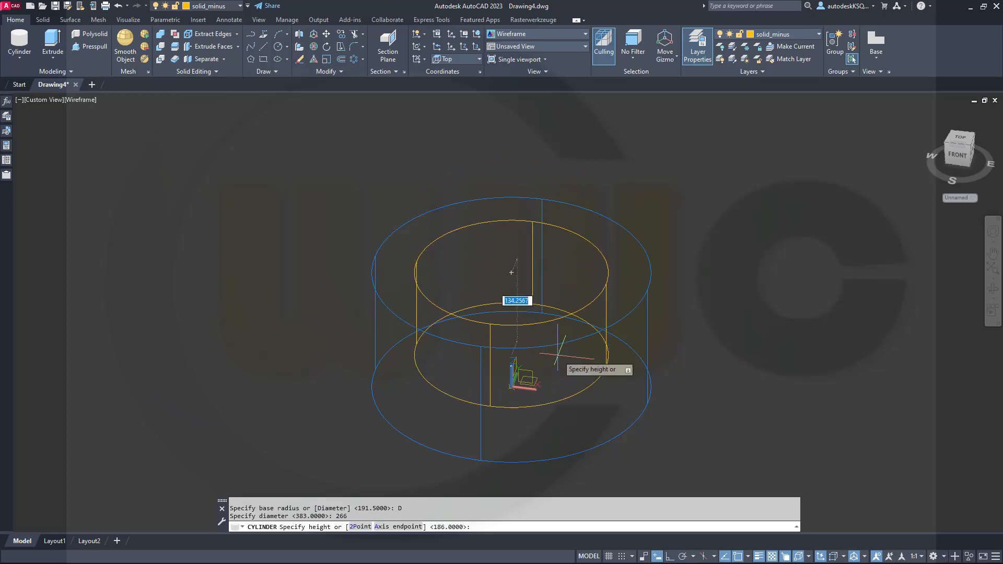
text(16)
key(Return)
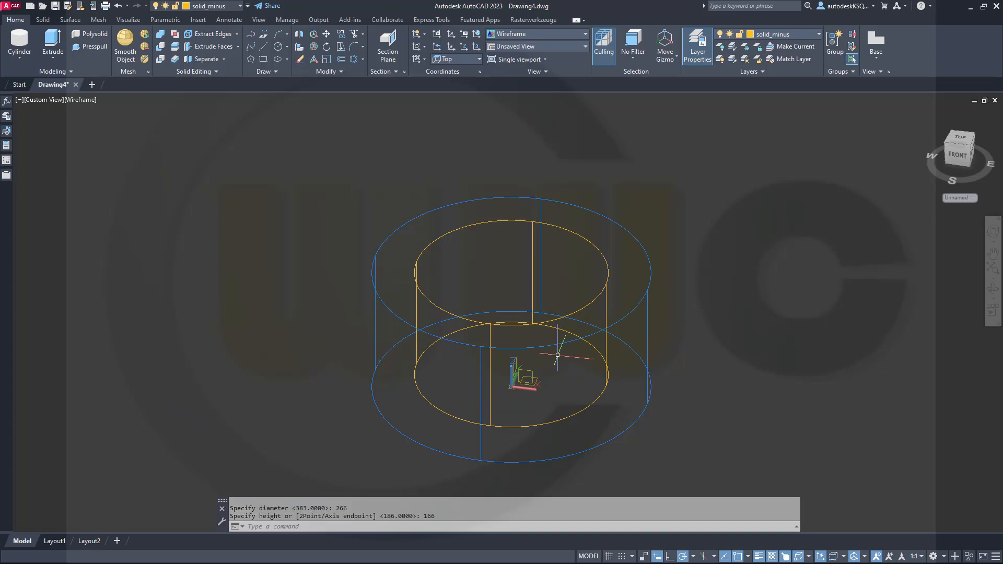
Step: Subtract the inner 266-diameter cylinder from the outer cylinder
shift+middle_drag(480, 312, 482, 358)
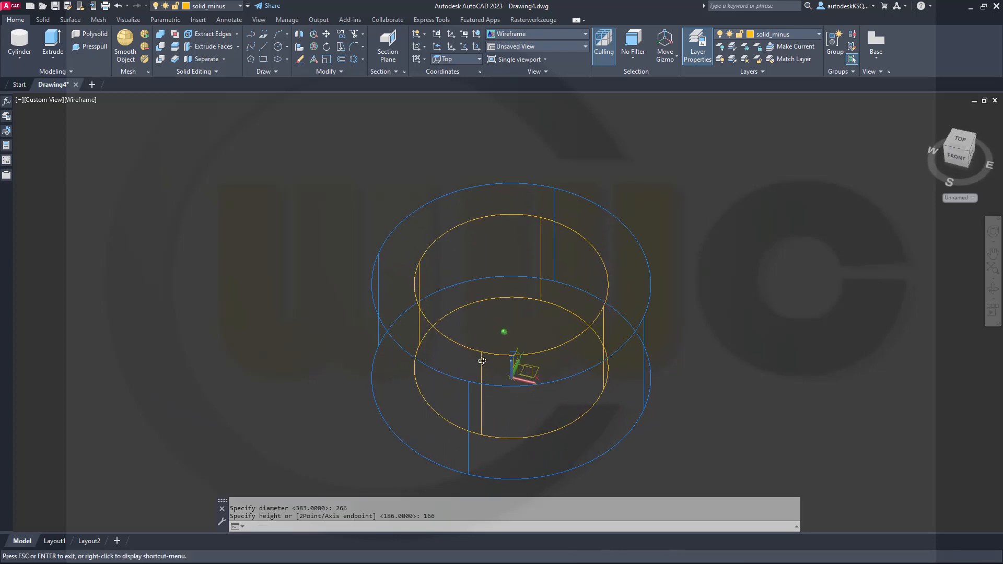
key(Escape)
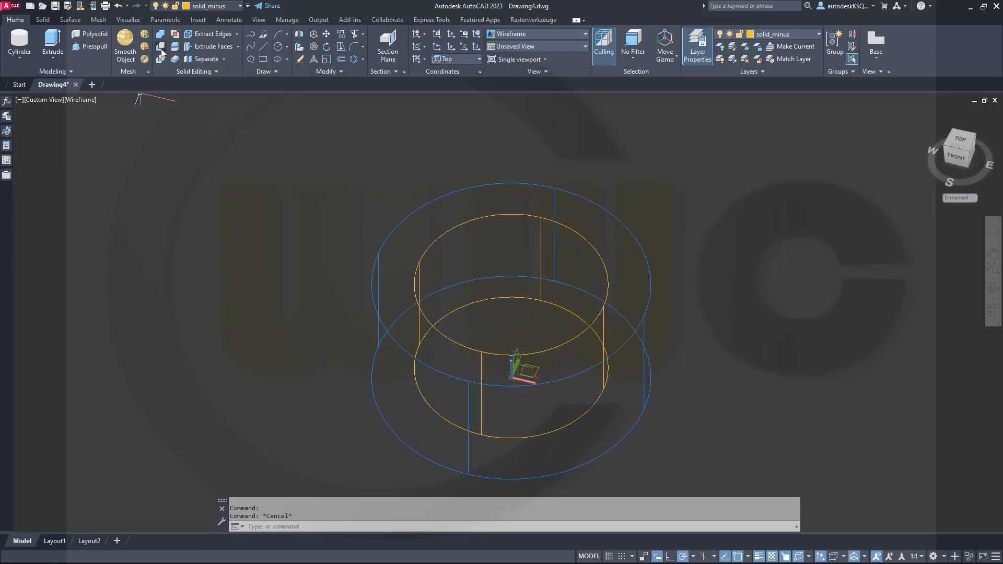
click(161, 48)
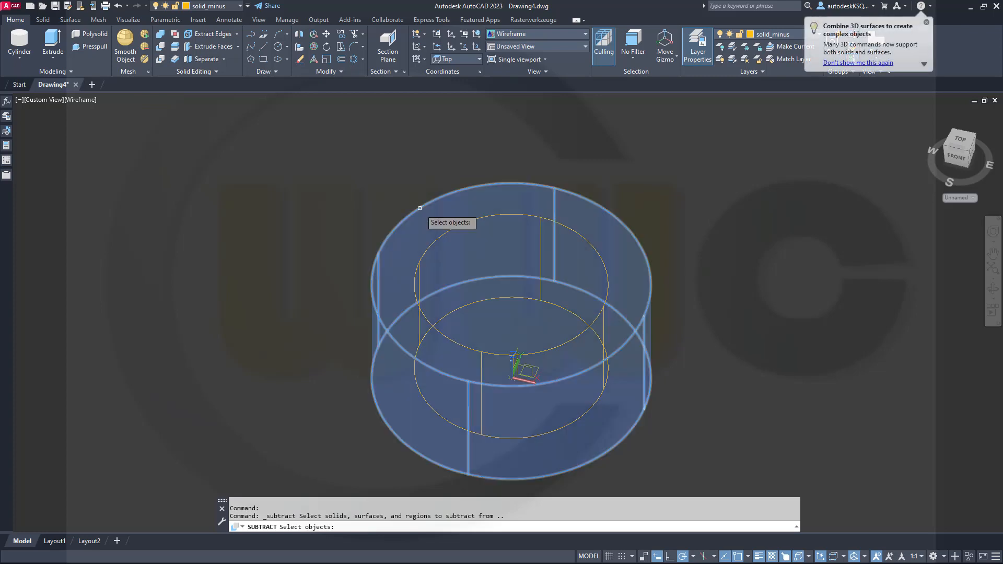
click(419, 205)
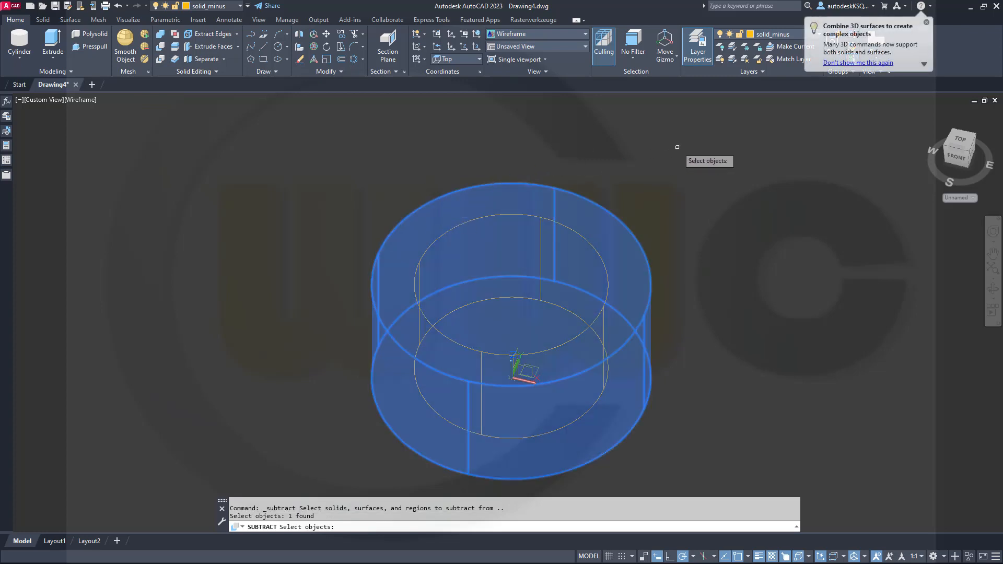
key(Return)
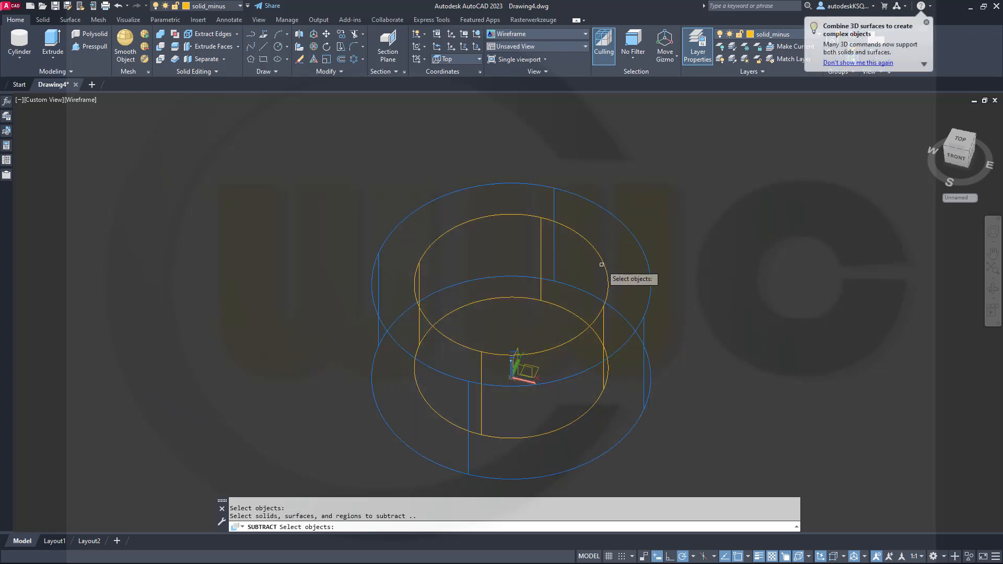
click(598, 262)
key(Return)
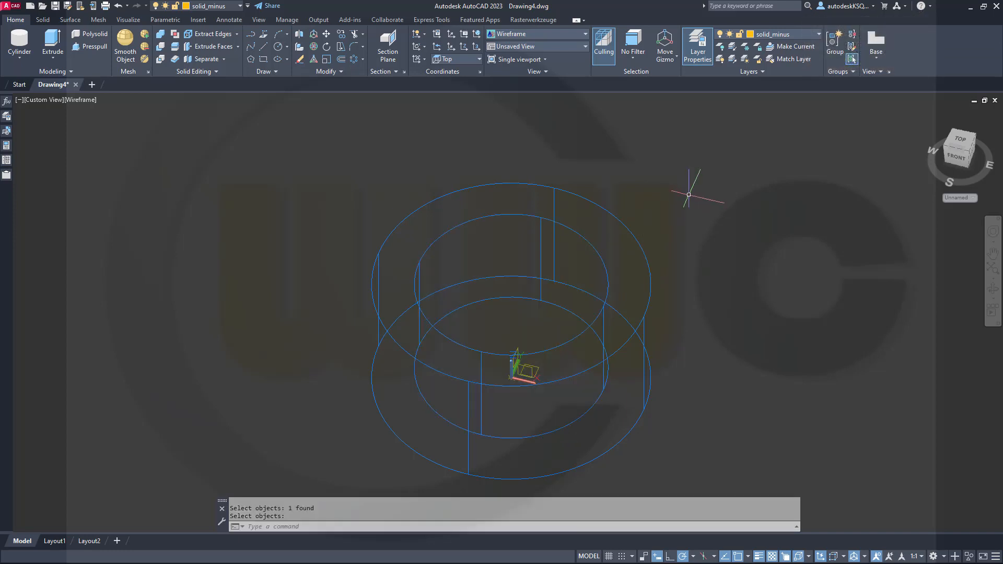
mouse_move(665, 347)
shift+middle_down()
mouse_move(647, 359)
mouse_move(662, 347)
shift+middle_up()
key(Escape)
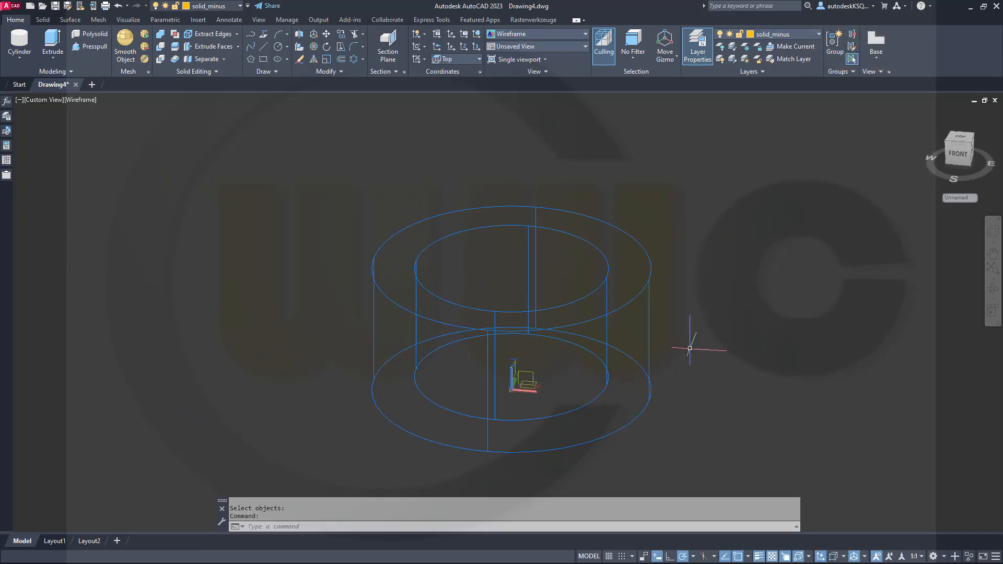
Step: Undo the last operation and restore the saved yz_view coordinate system, with the model seen in the Right view
key(ctrl+z)
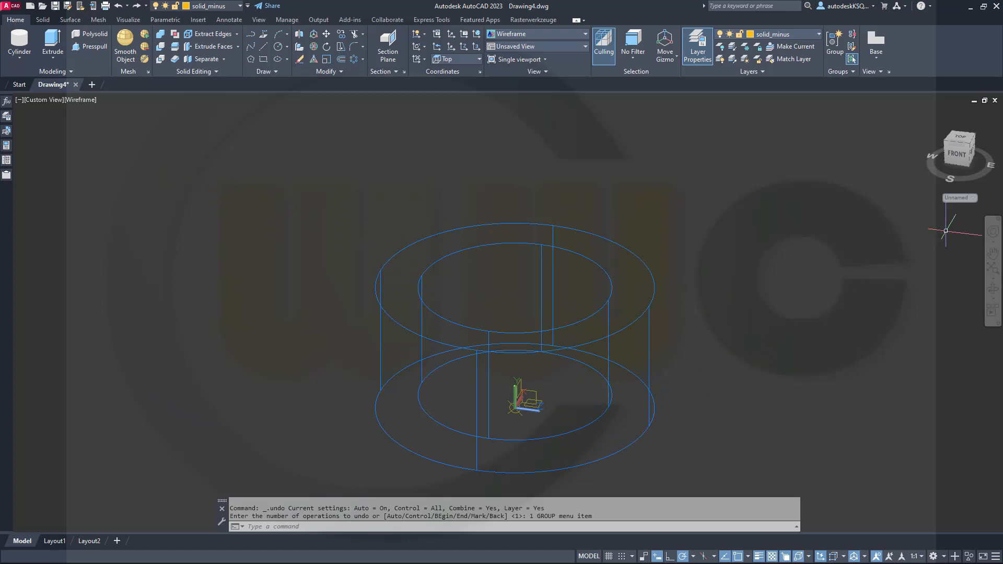
click(974, 197)
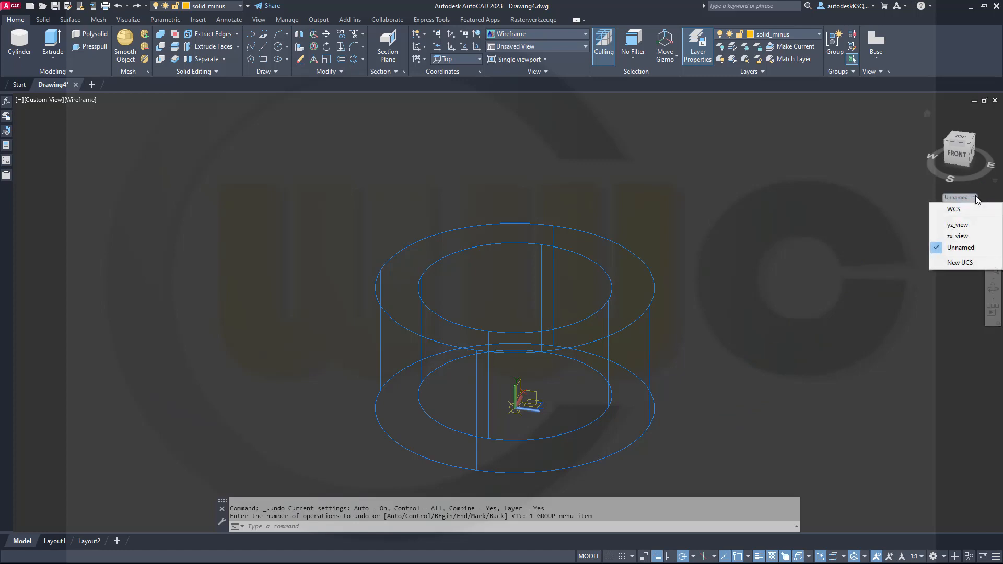
click(963, 227)
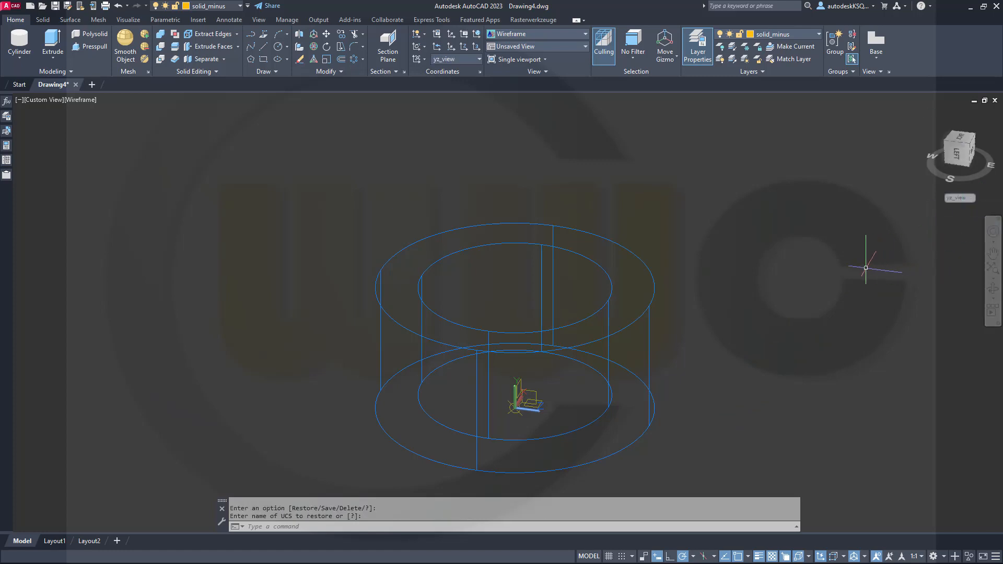
click(973, 156)
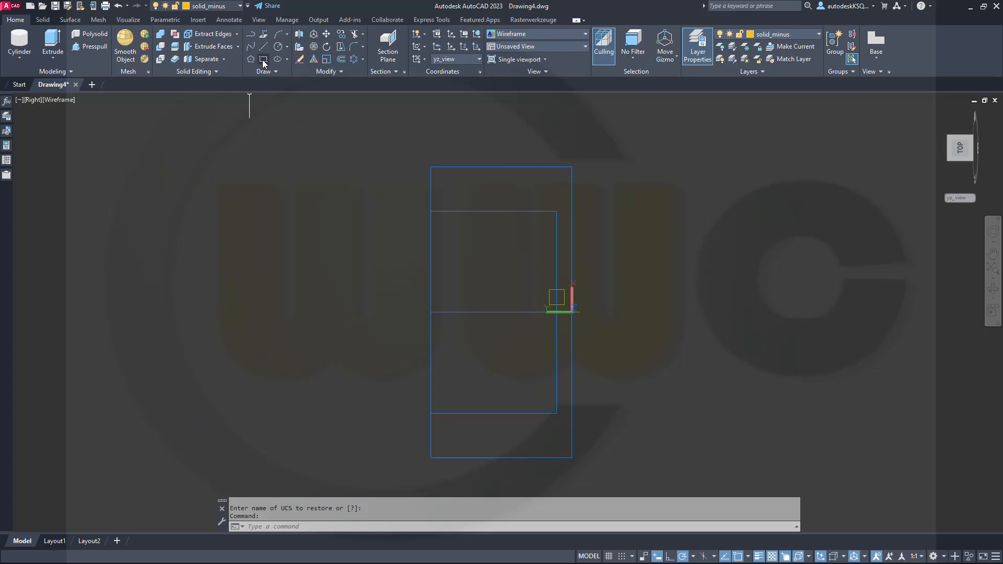
Step: On the sketches layer, draw a 154 by 154 square overlapping the crankcase outline
click(239, 10)
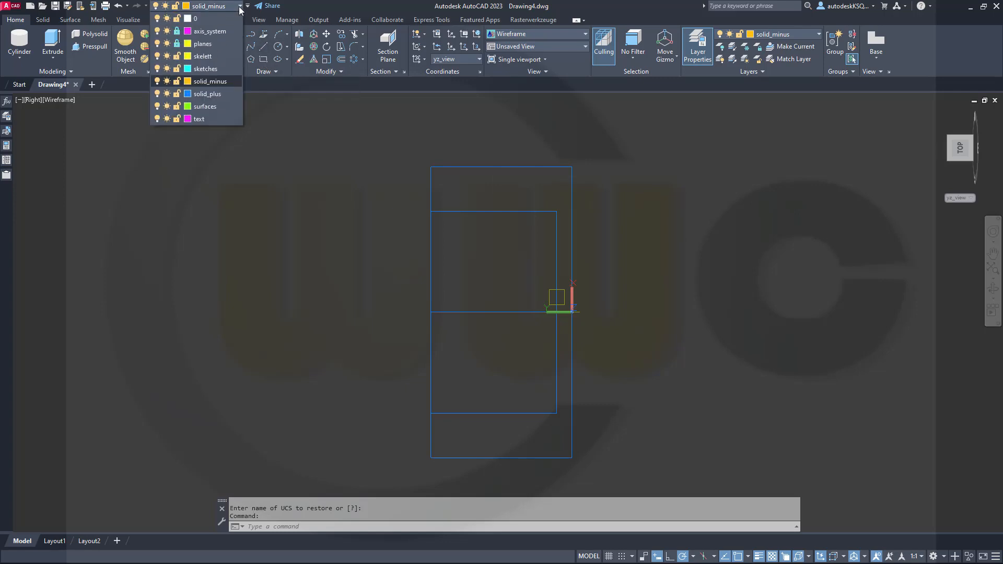
click(231, 70)
click(264, 58)
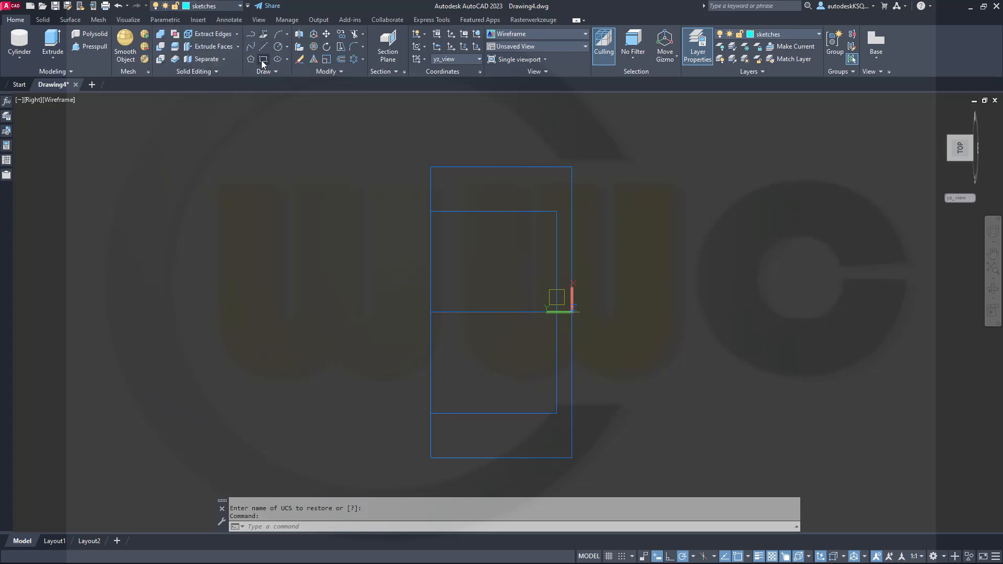
click(672, 249)
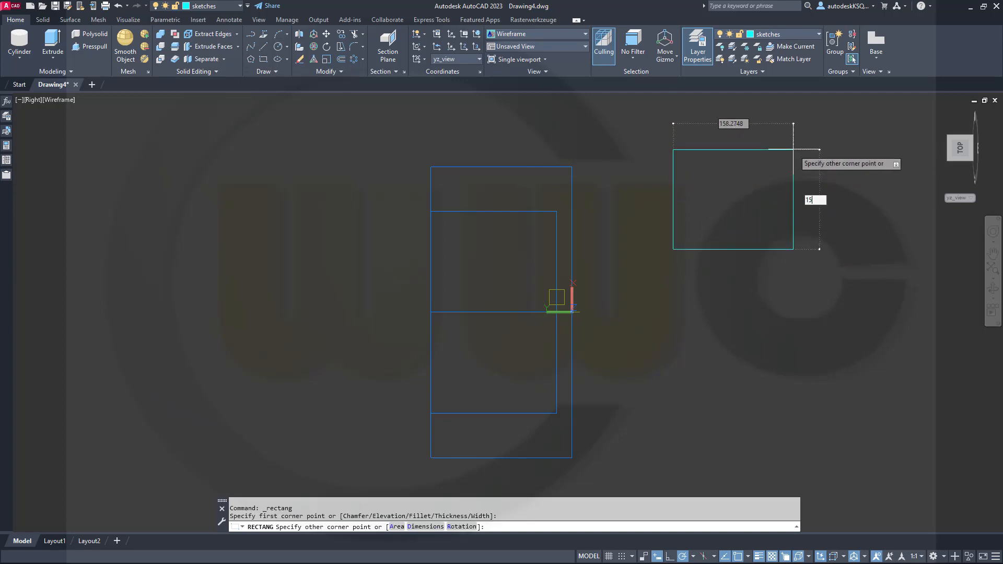
text(154)
key(Tab)
text(15)
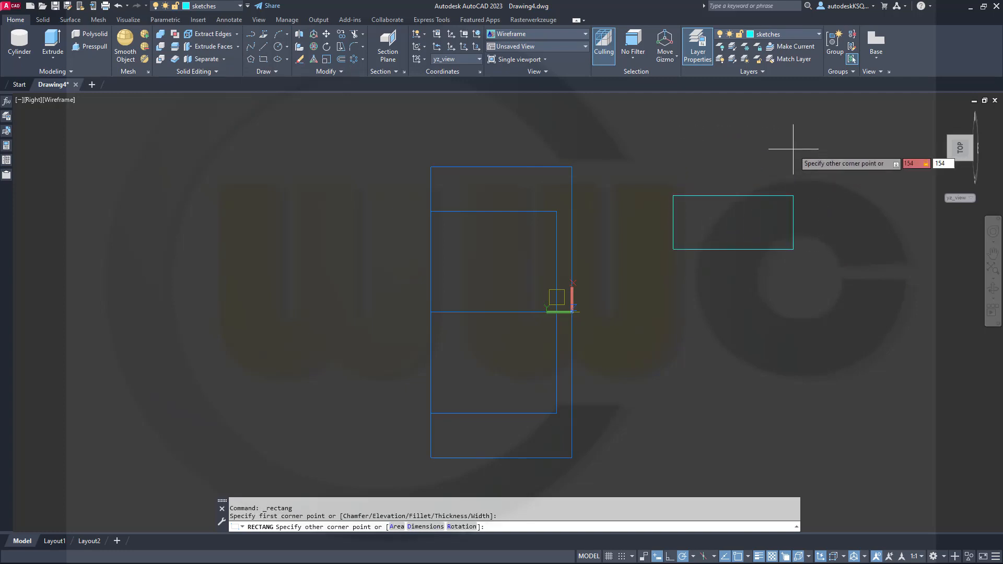
key(Return)
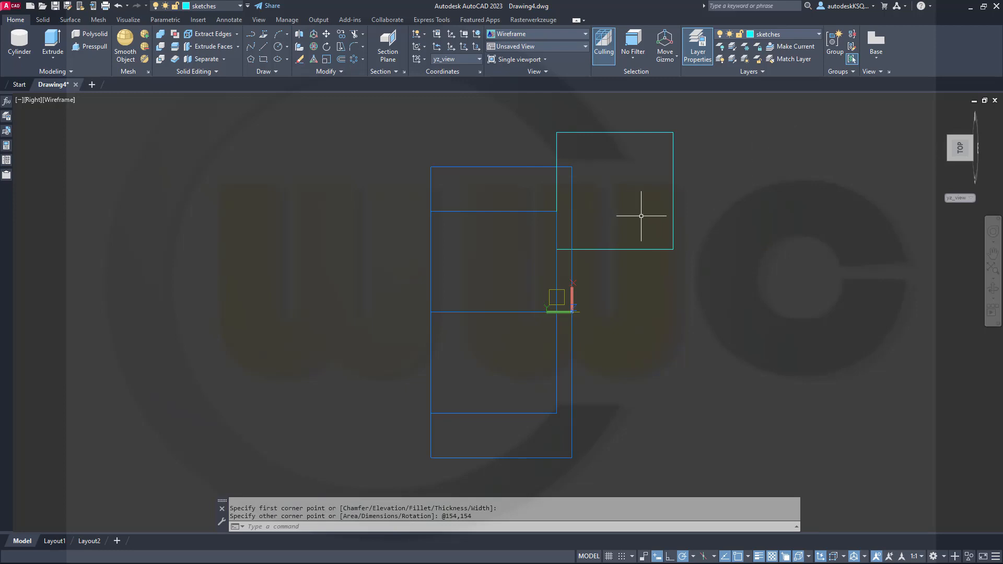
Step: Draw a circle of radius 170 centred in the square, using the mid-point between two opposite corners
scroll(715, 247, up, 2)
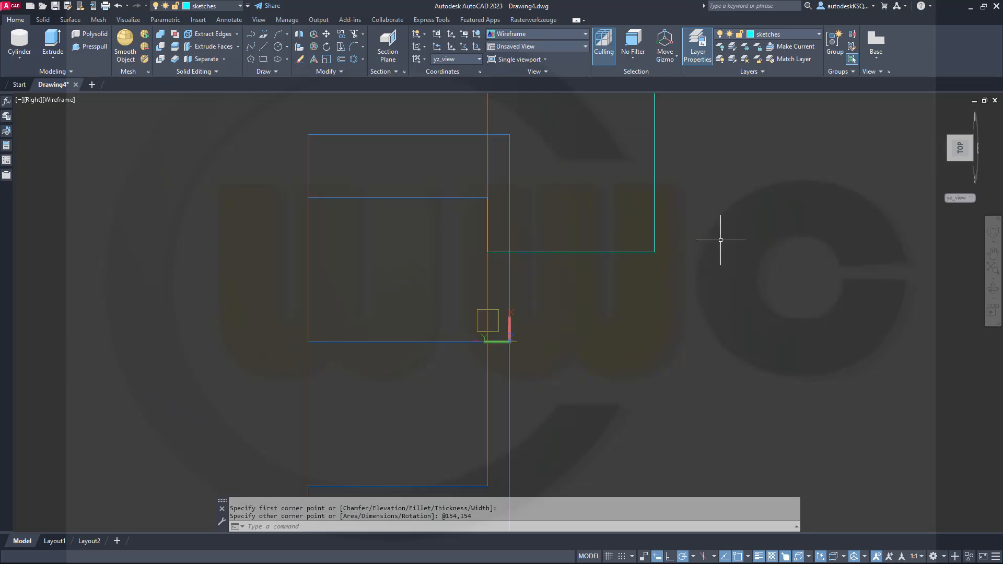
scroll(729, 235, down, 3)
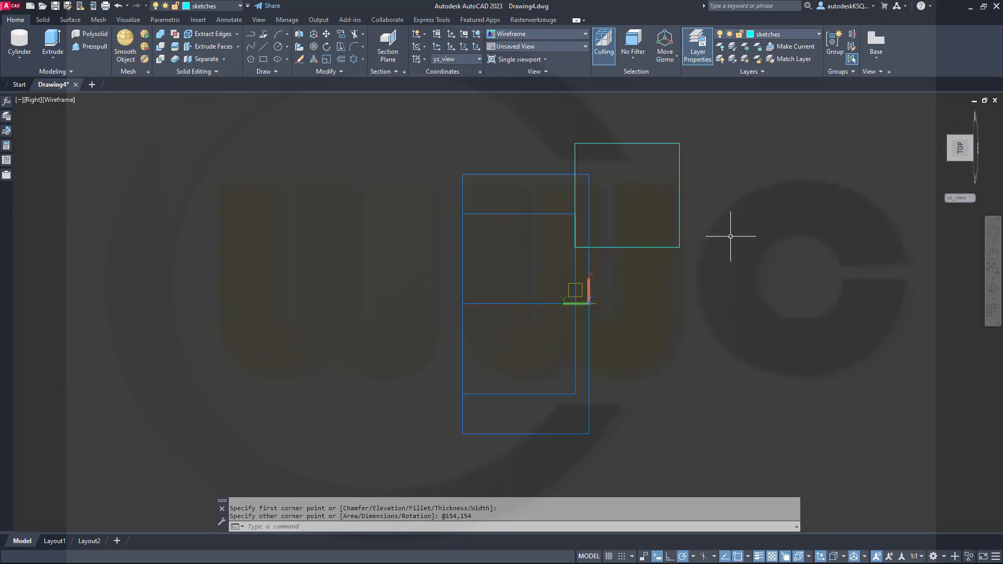
click(280, 47)
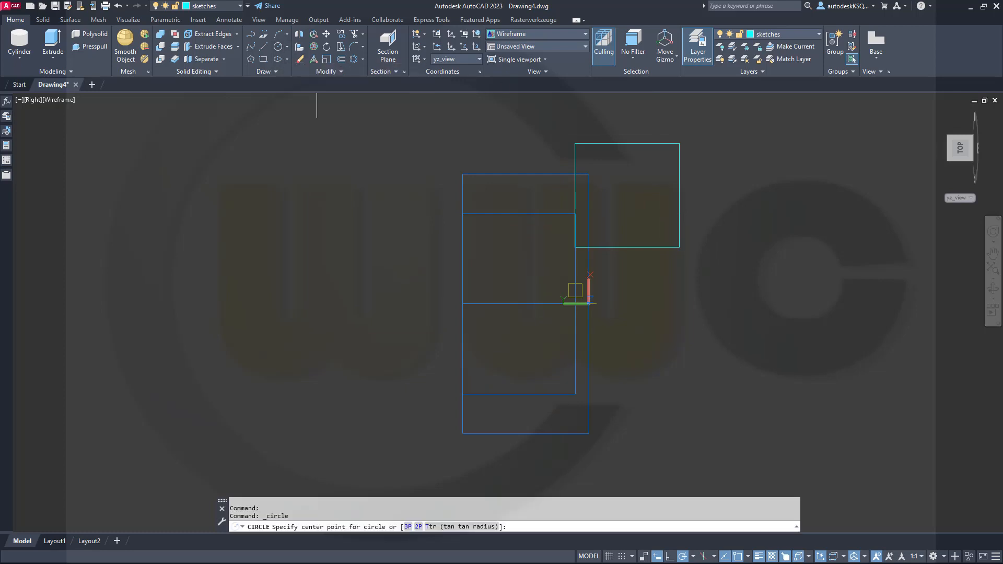
shift+right_click(772, 192)
click(789, 220)
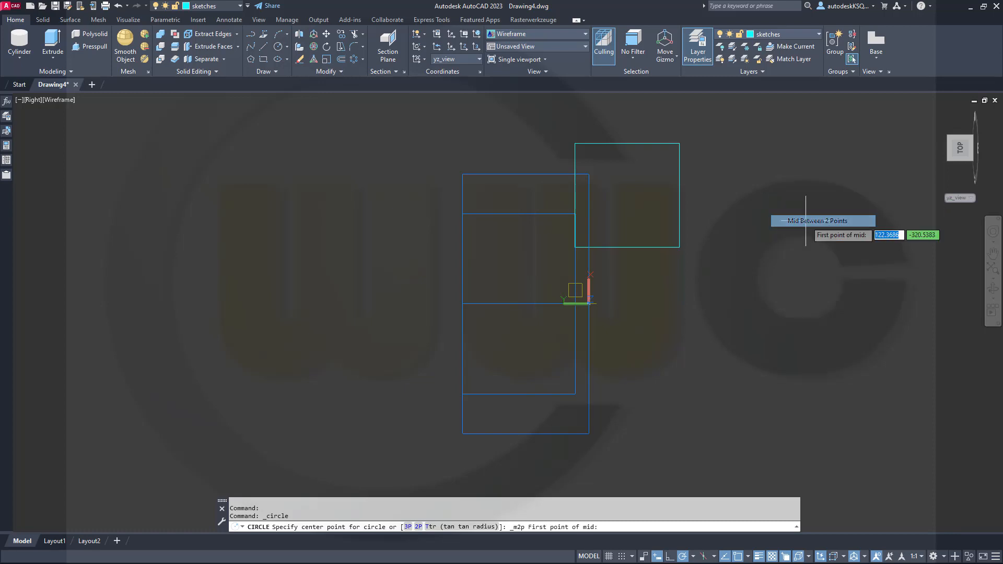
click(598, 140)
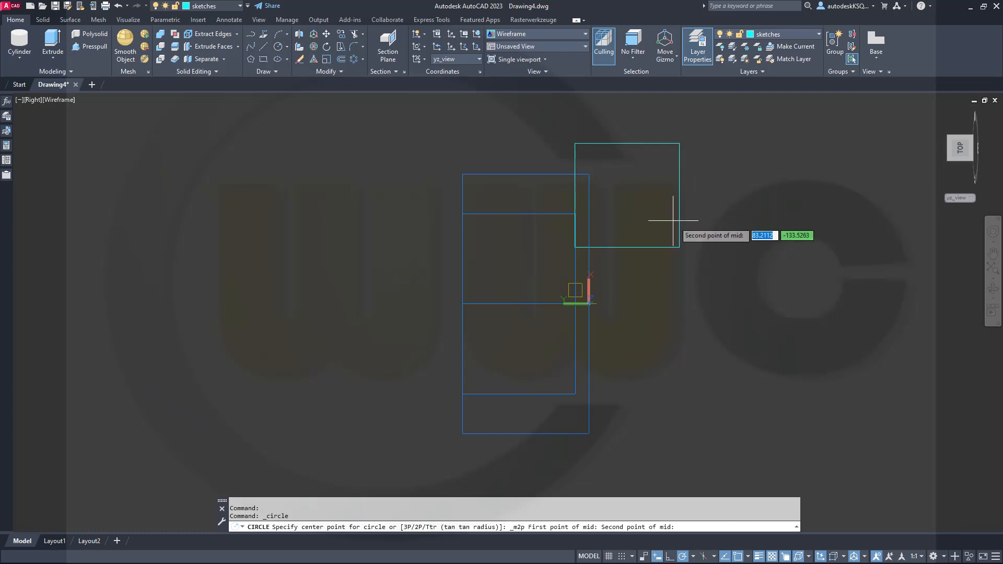
click(678, 244)
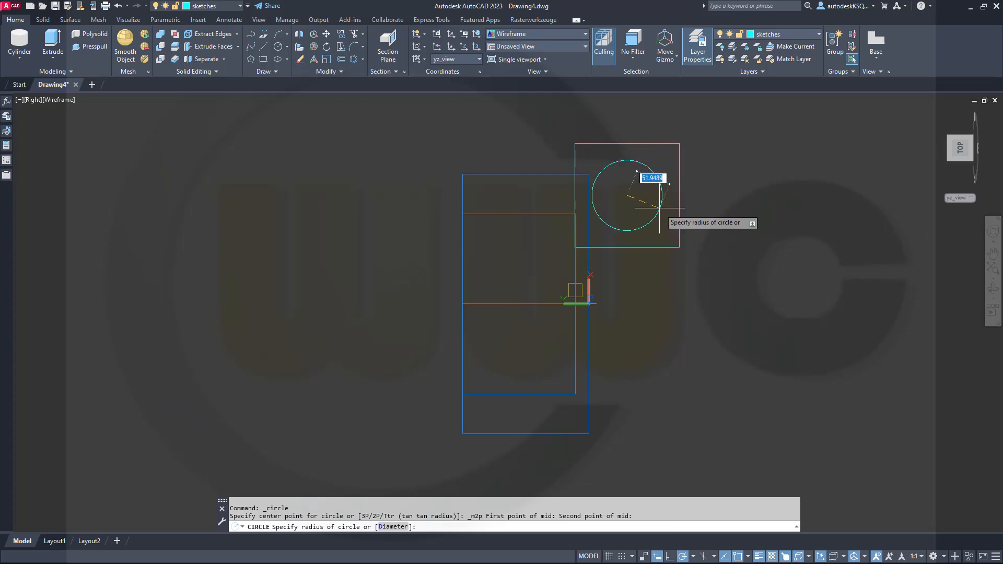
key(Return)
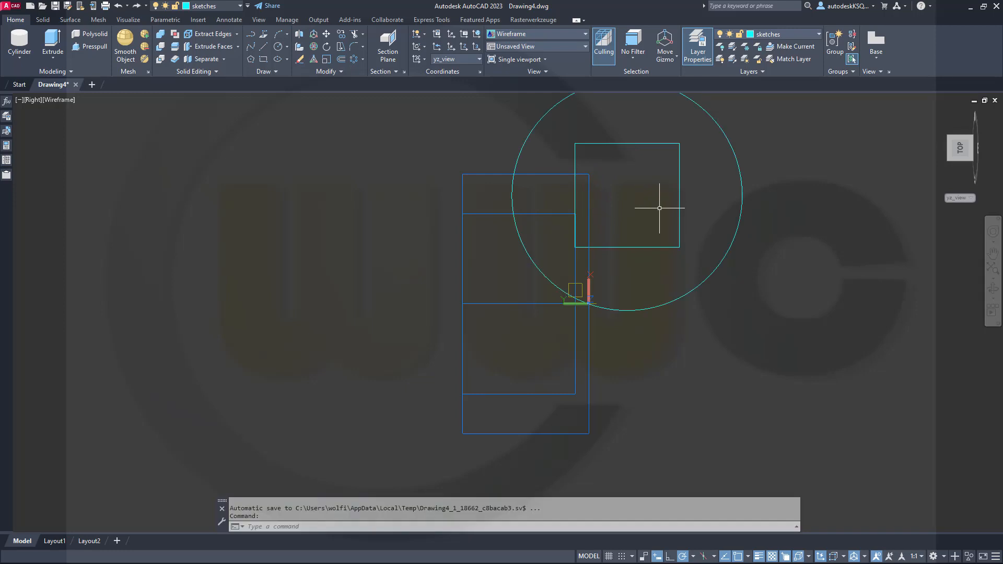
Step: Correct the circle's diameter to 170 in its properties and deselect it
click(6, 147)
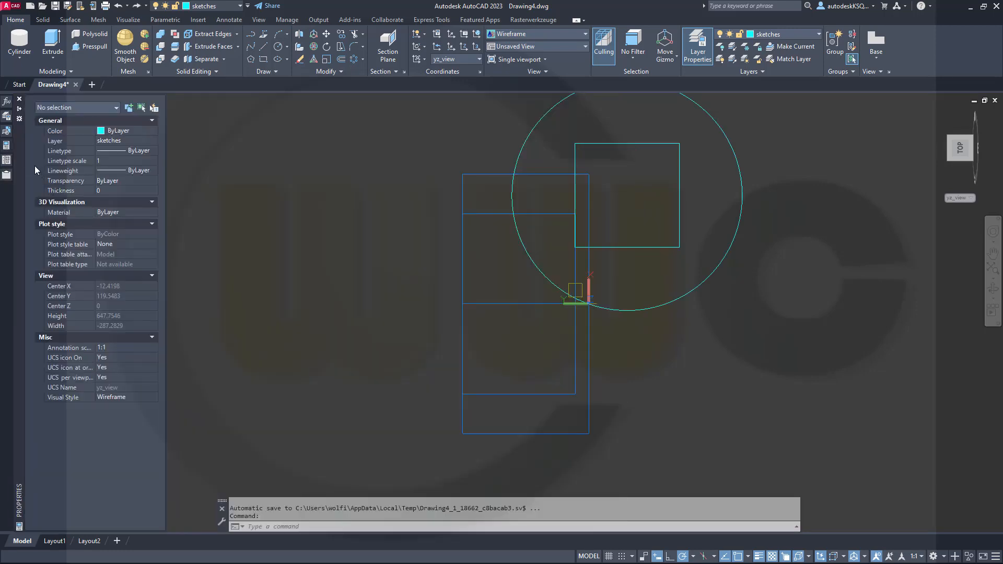
click(525, 144)
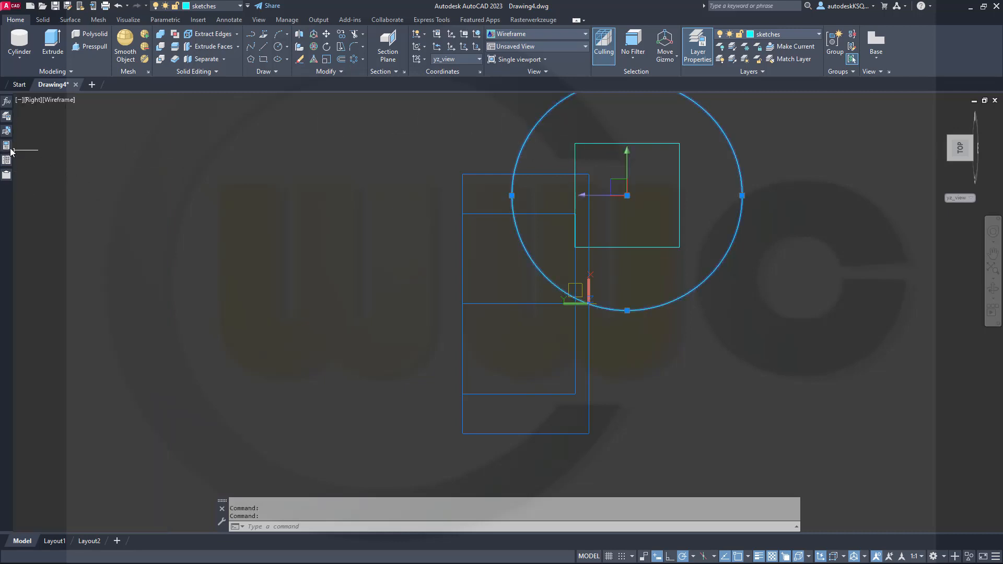
mouse_move(10, 149)
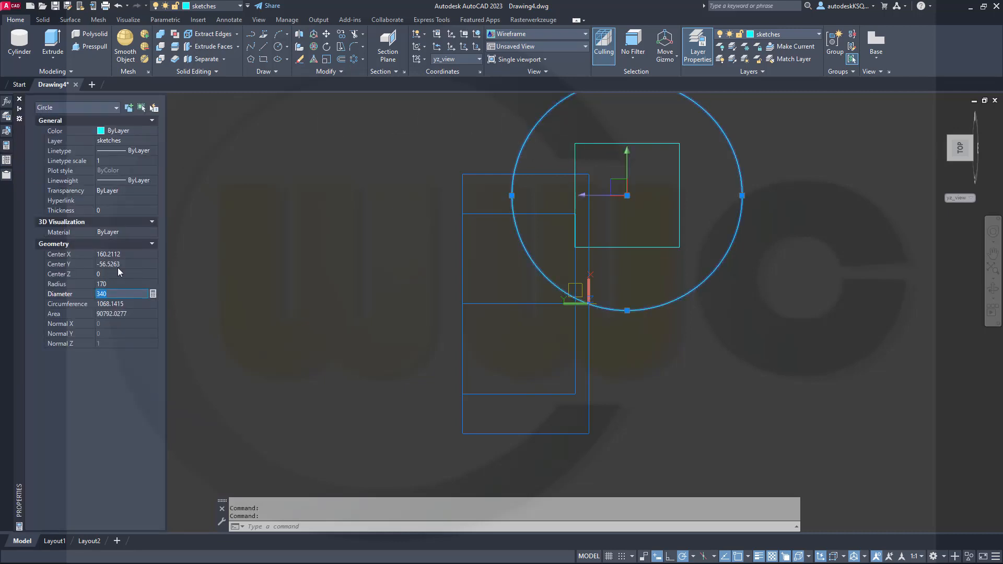
text(170)
key(Return)
key(Escape)
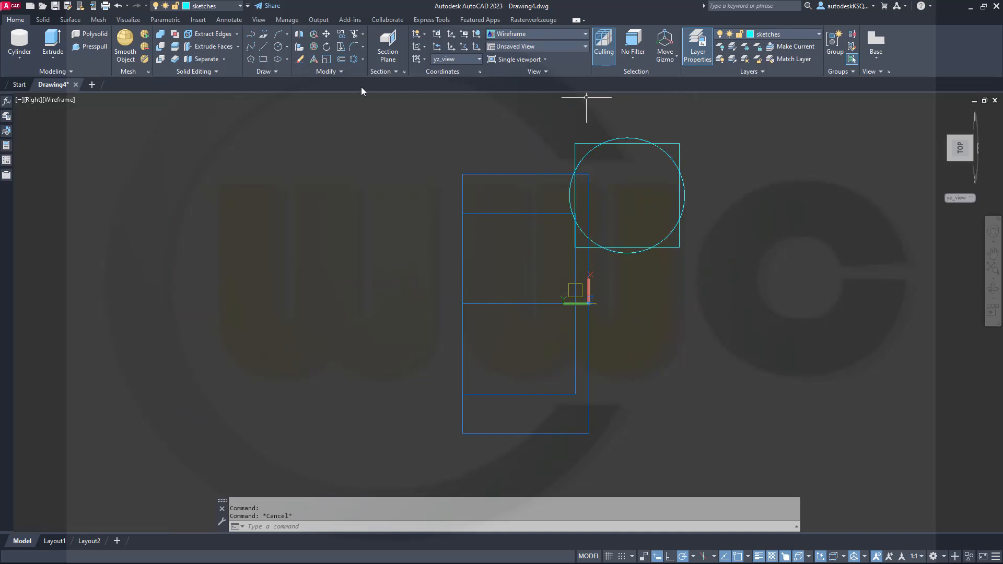
Step: Draw a concentric circle of diameter 136 inside the 170-diameter circle
click(279, 48)
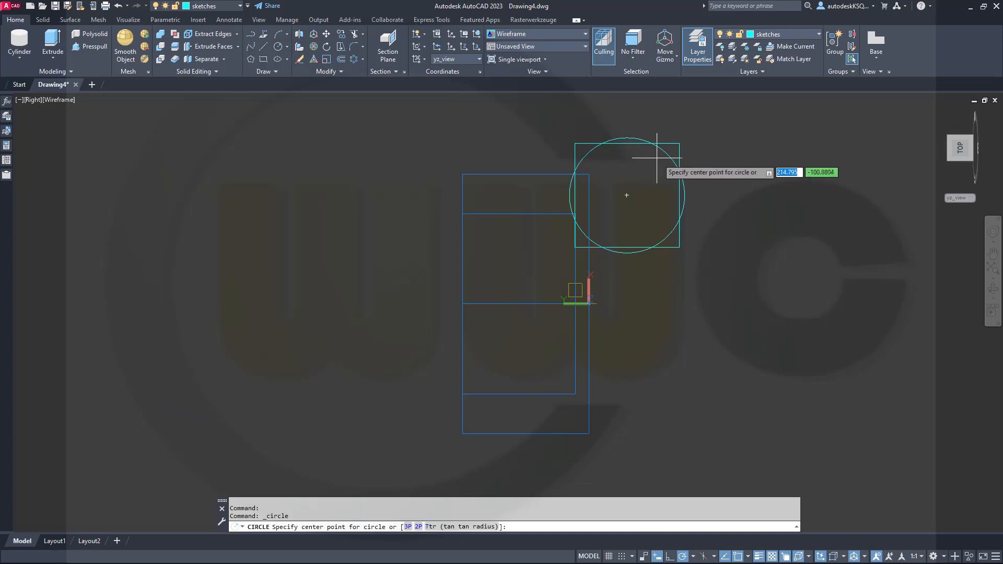
click(627, 195)
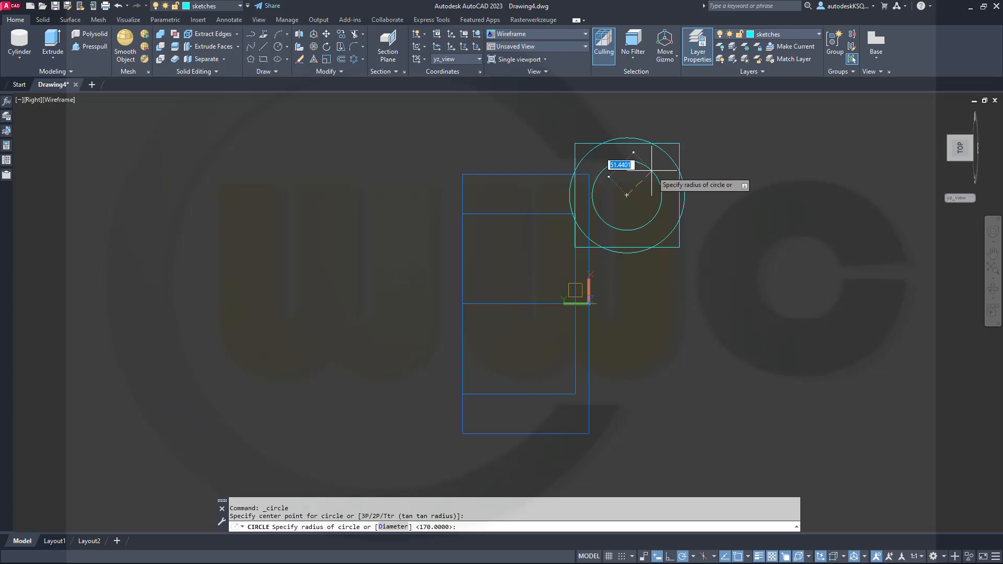
right_click(651, 169)
click(679, 214)
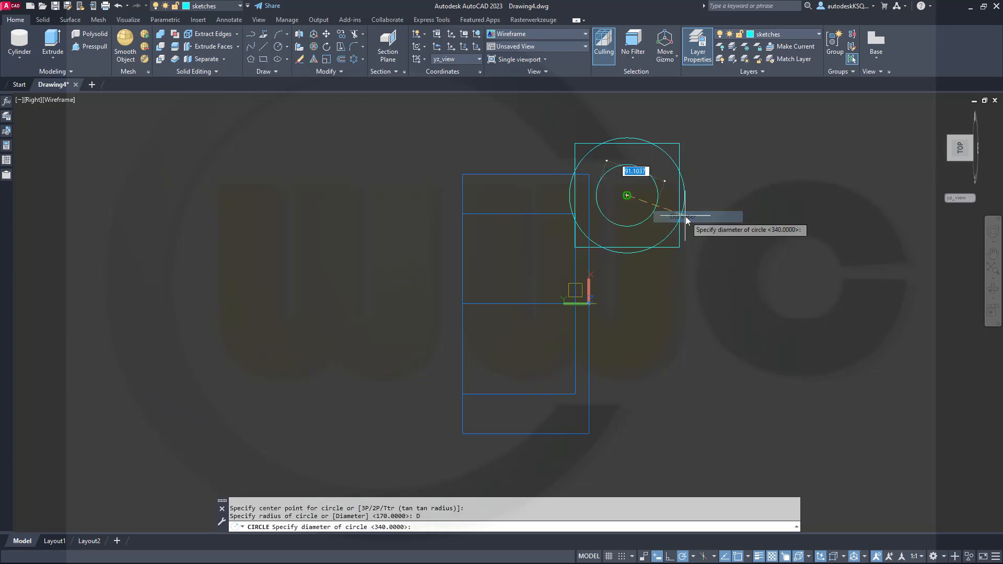
text(136)
key(Return)
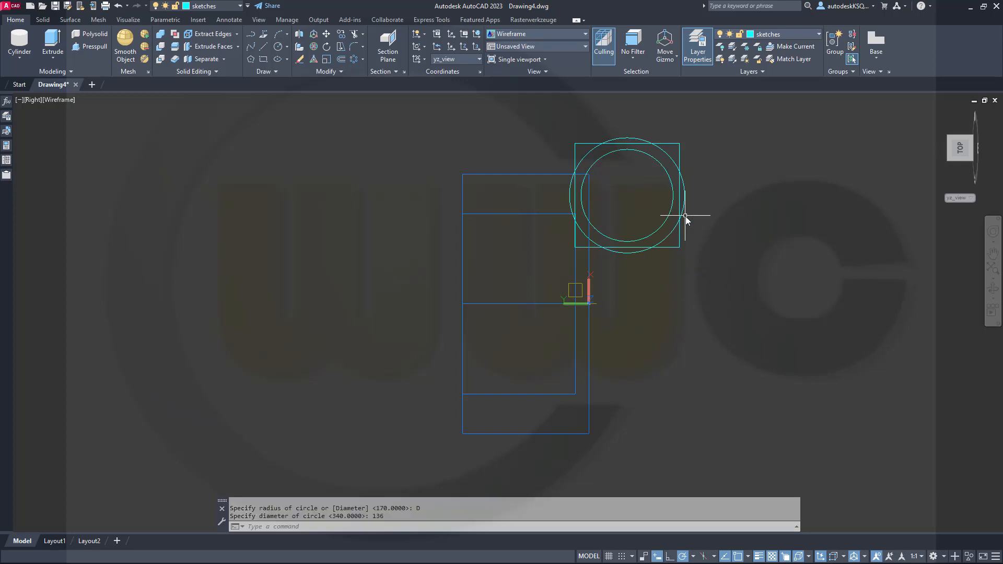
Step: Draw a diagonal line from the circles' centre to the square's upper-right corner
scroll(713, 226, up, 2)
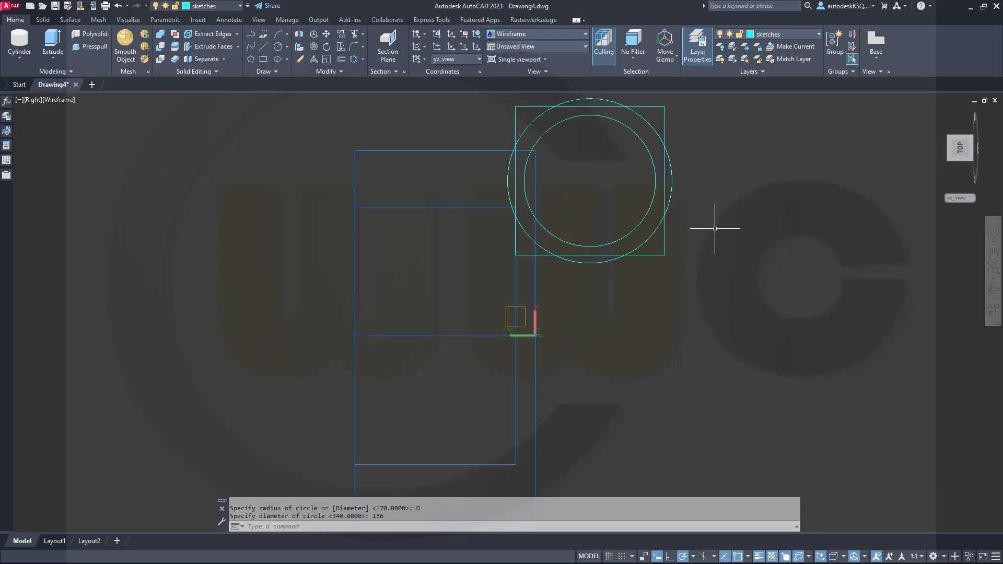
middle_drag(686, 149, 713, 255)
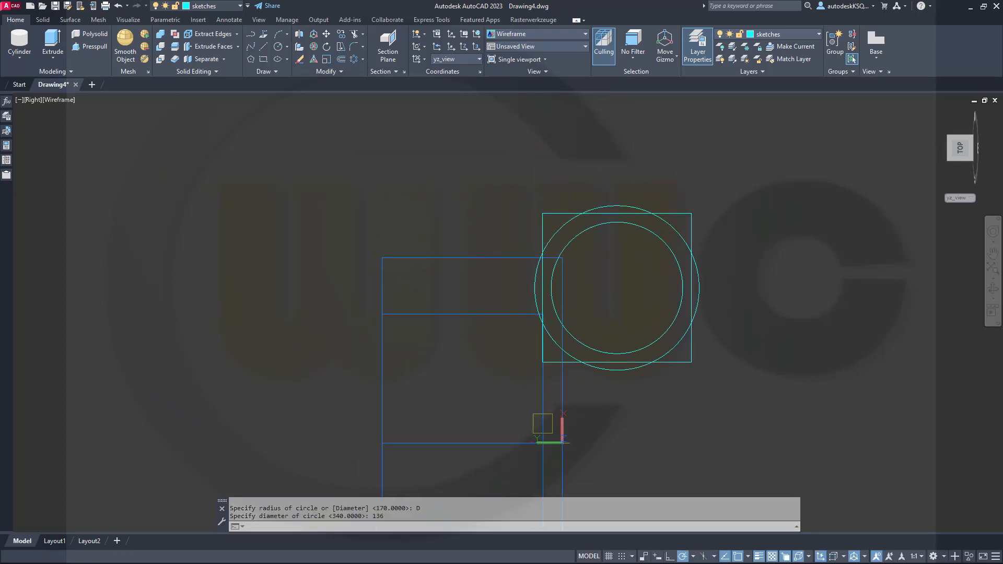
click(265, 46)
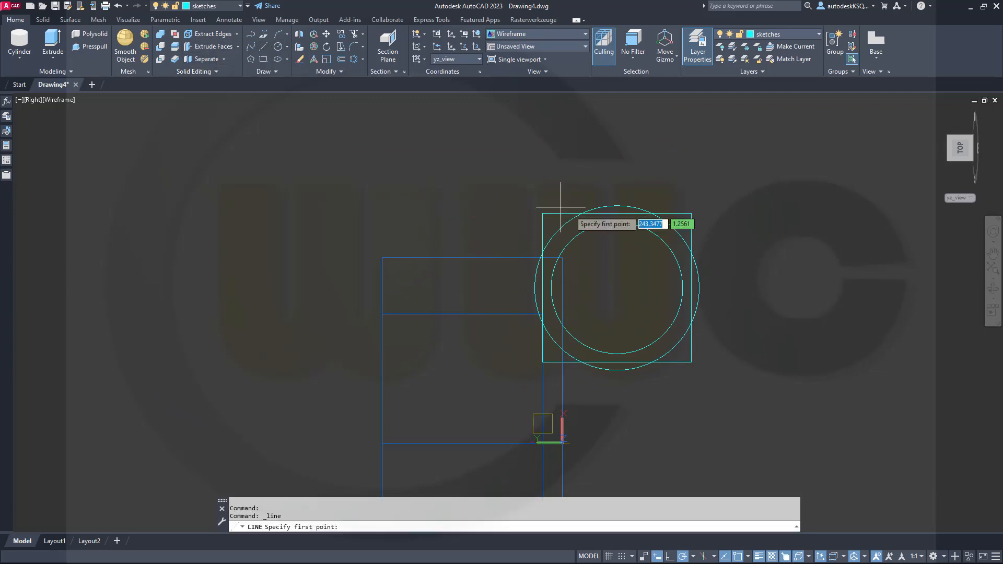
click(659, 245)
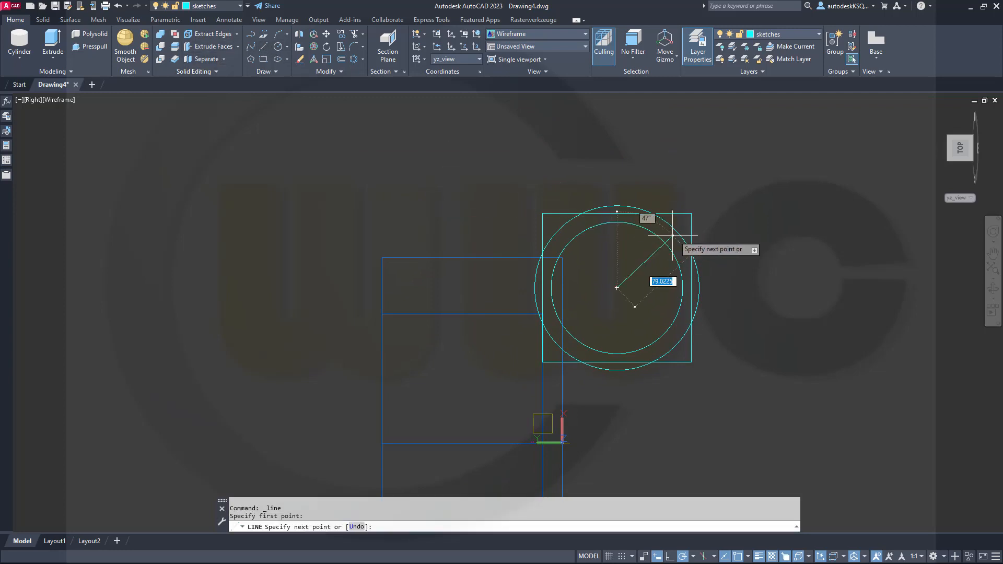
scroll(726, 240, up, 3)
click(691, 213)
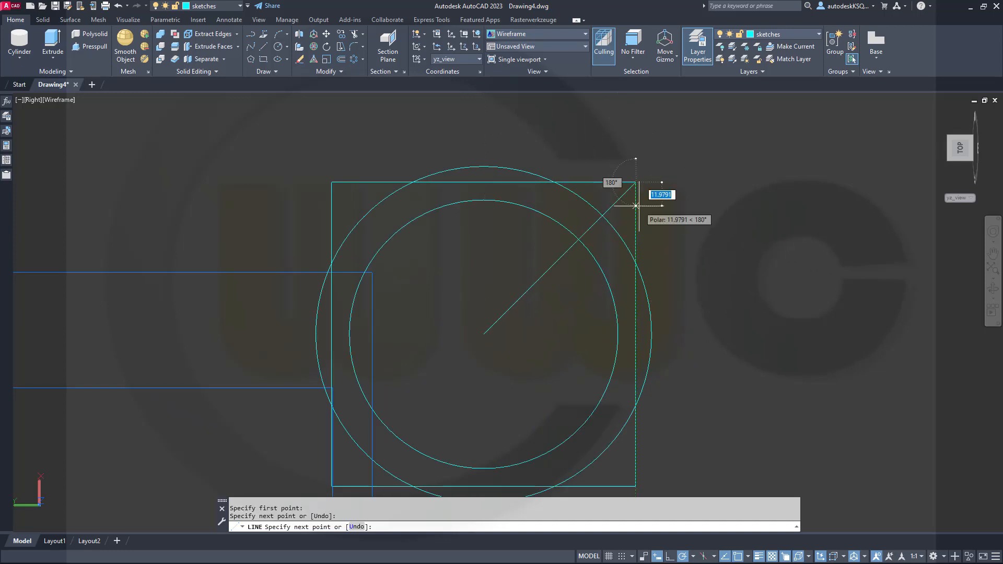
key(Escape)
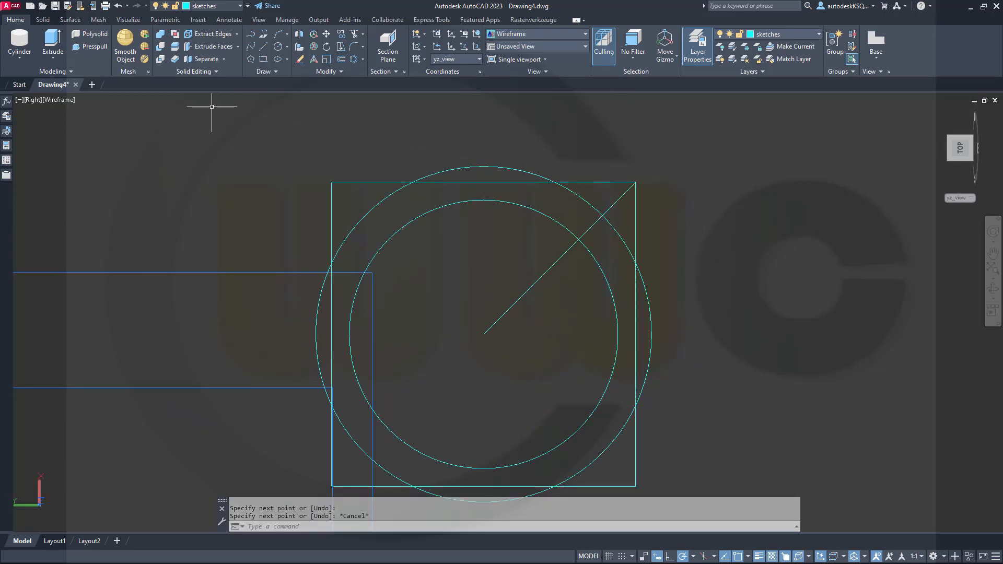
Step: Place points at the circles' centre and where the diagonal line intersects the 170-diameter circle
click(275, 72)
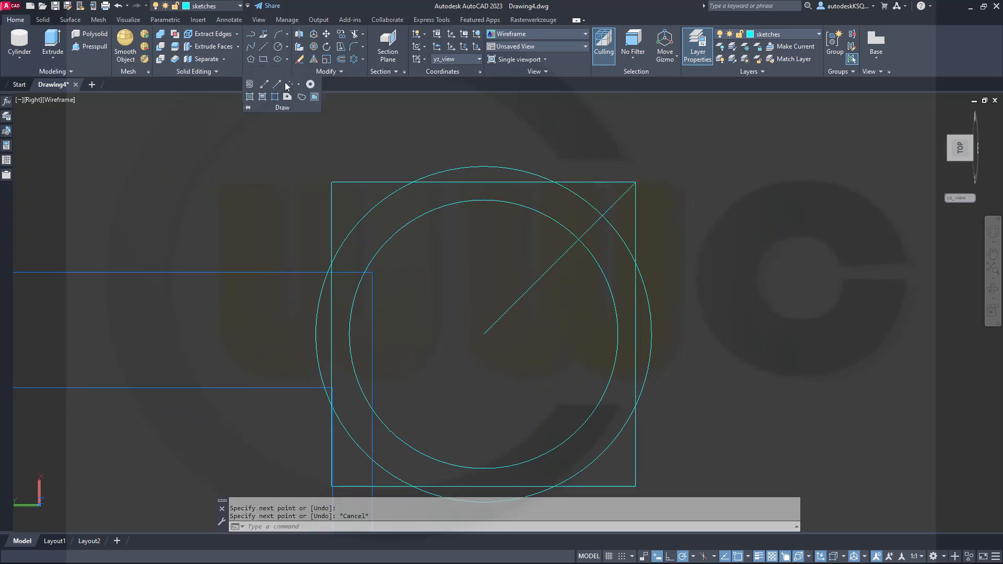
click(291, 85)
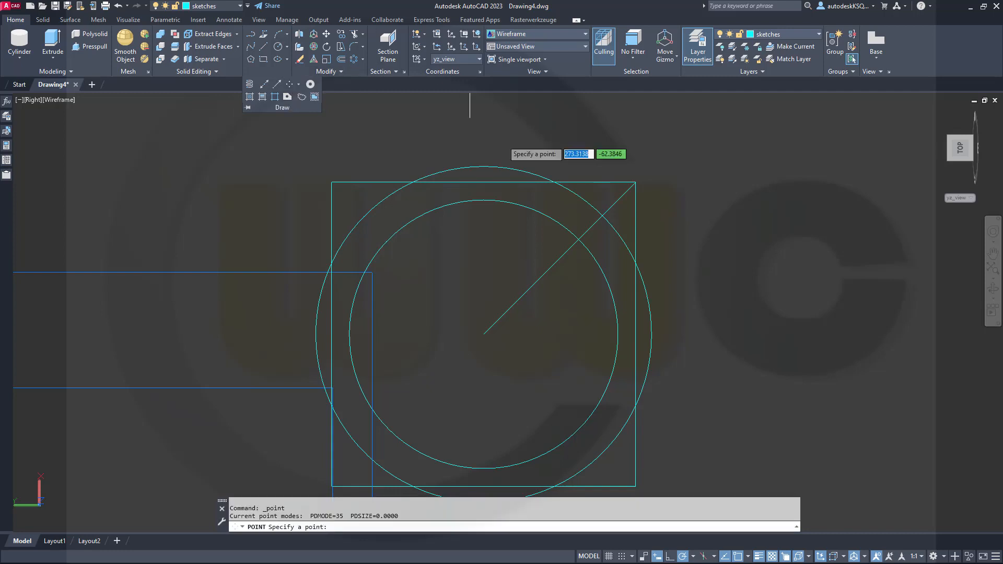
click(503, 316)
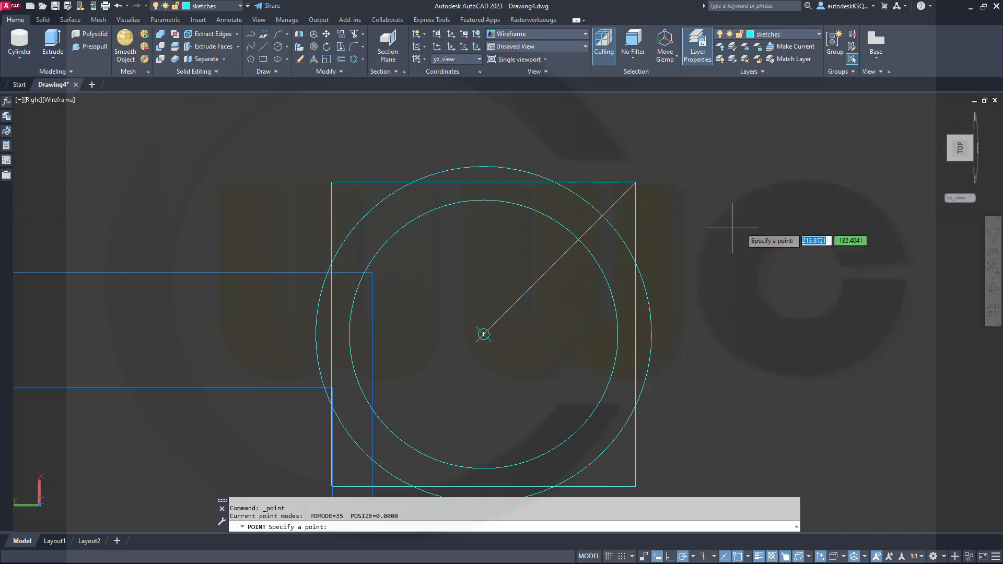
shift+right_click(752, 215)
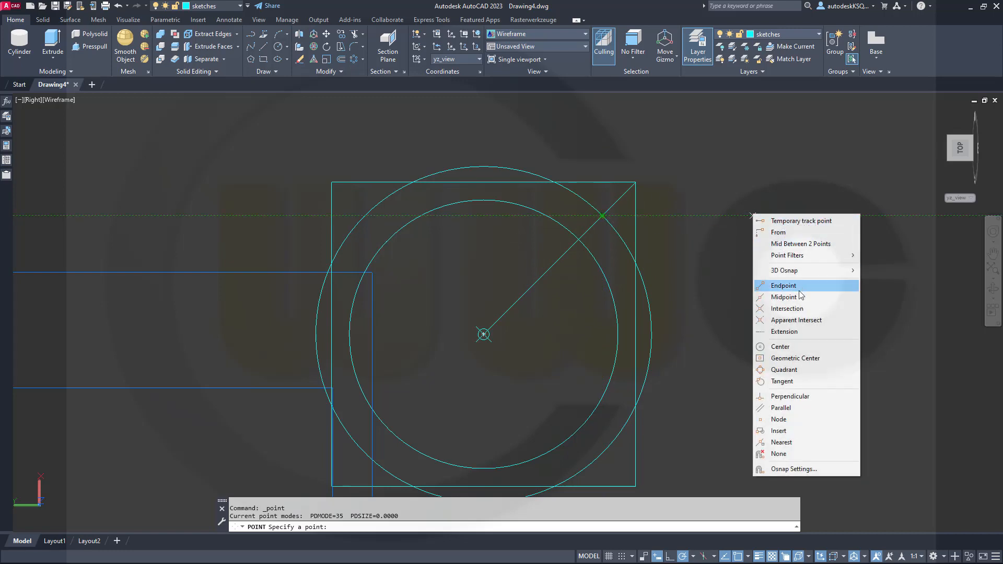
click(789, 309)
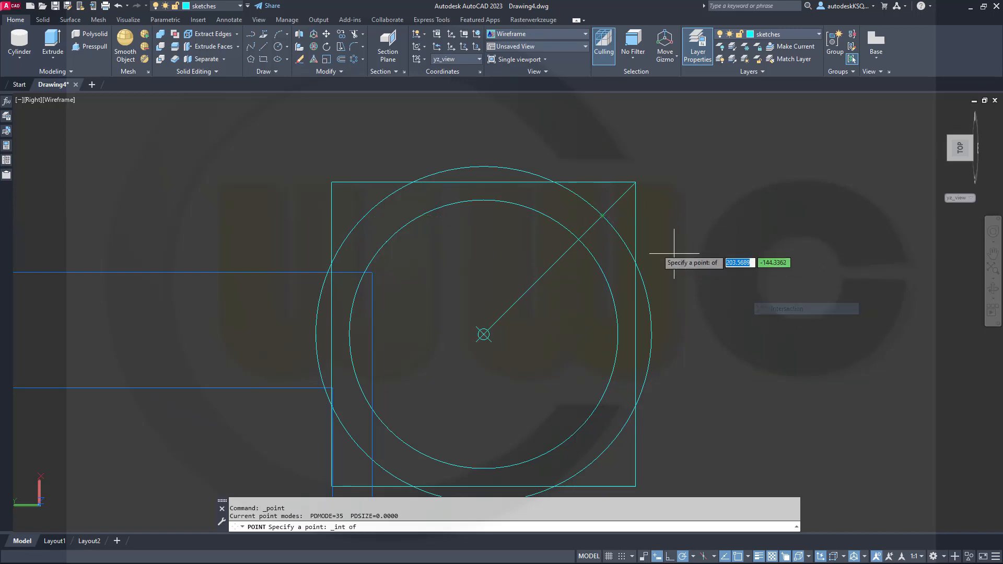
click(612, 224)
click(613, 206)
key(Escape)
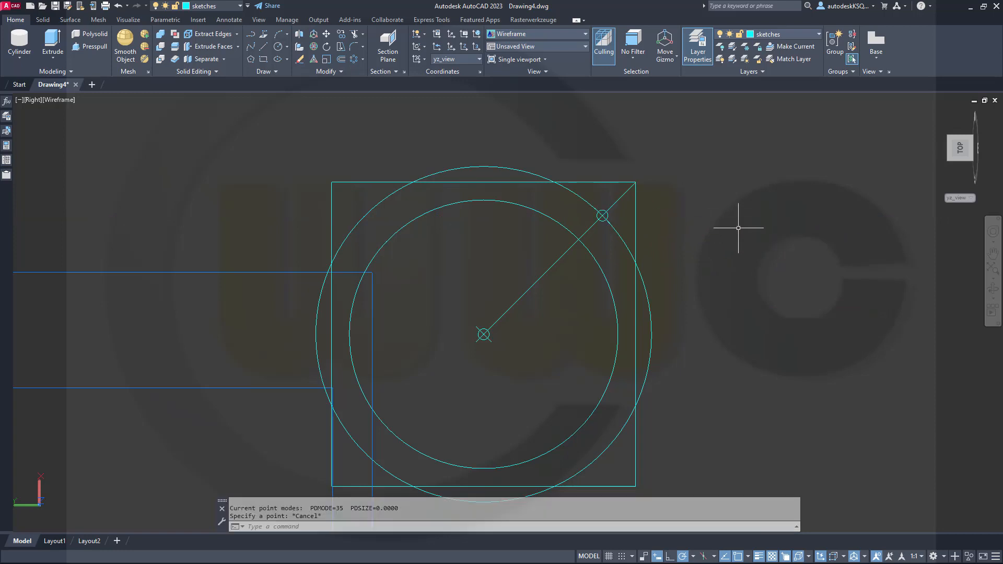
Step: Move the whole flange profile, with its circles, line and points, from the midpoint of the square's right side to 0,20
scroll(718, 283, down, 2)
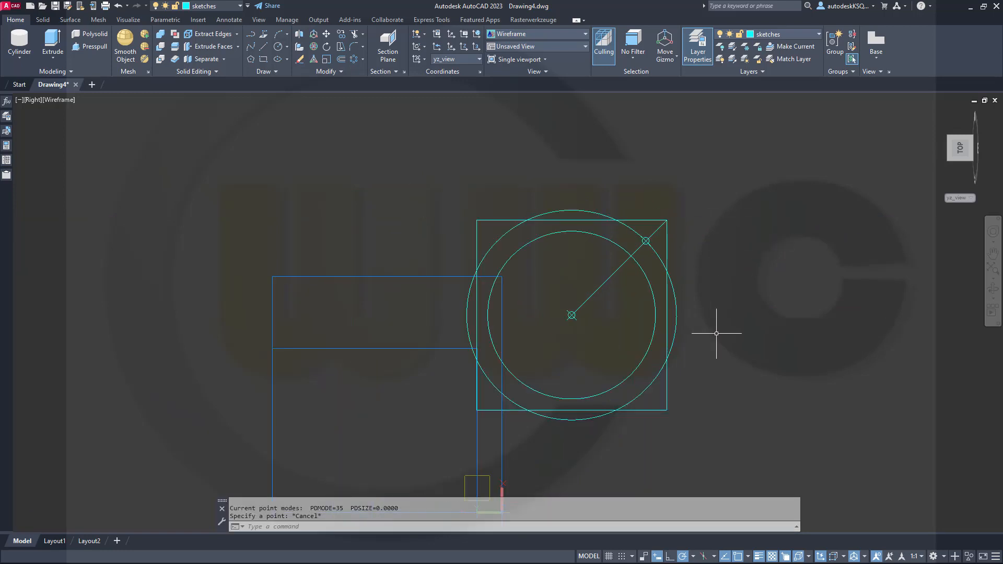
middle_drag(716, 333, 741, 244)
scroll(741, 243, down, 2)
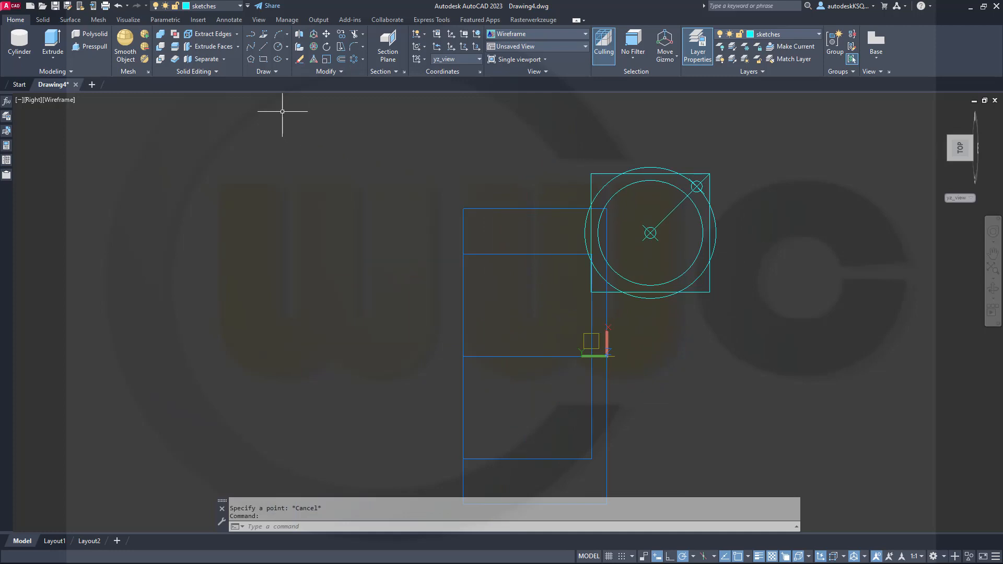
click(325, 35)
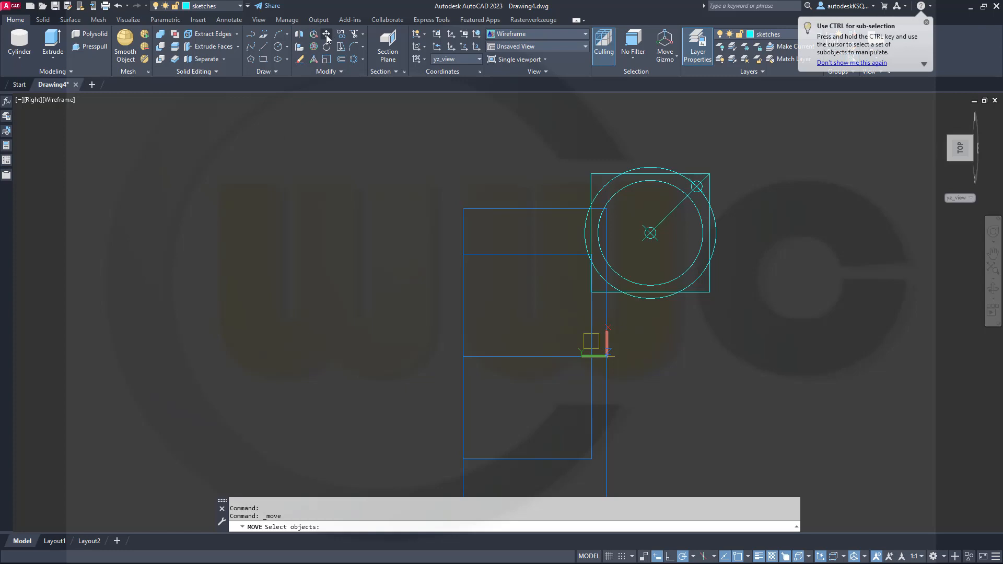
click(780, 337)
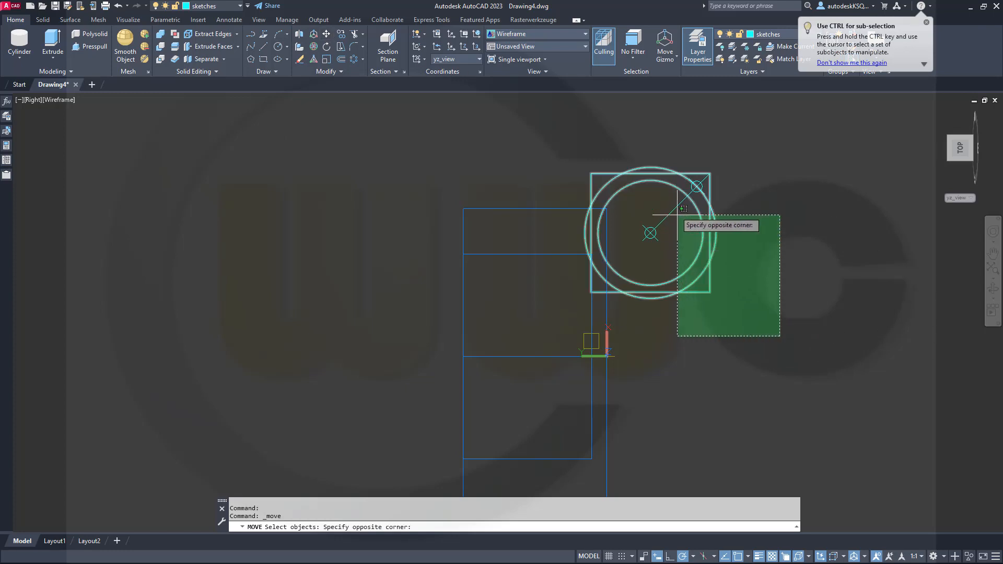
click(637, 149)
key(Return)
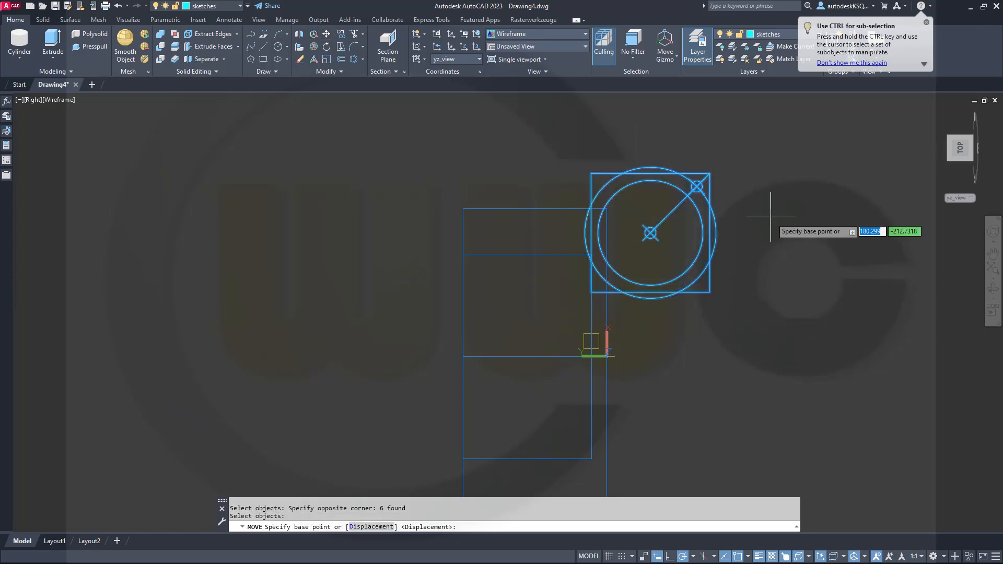
shift+right_click(776, 239)
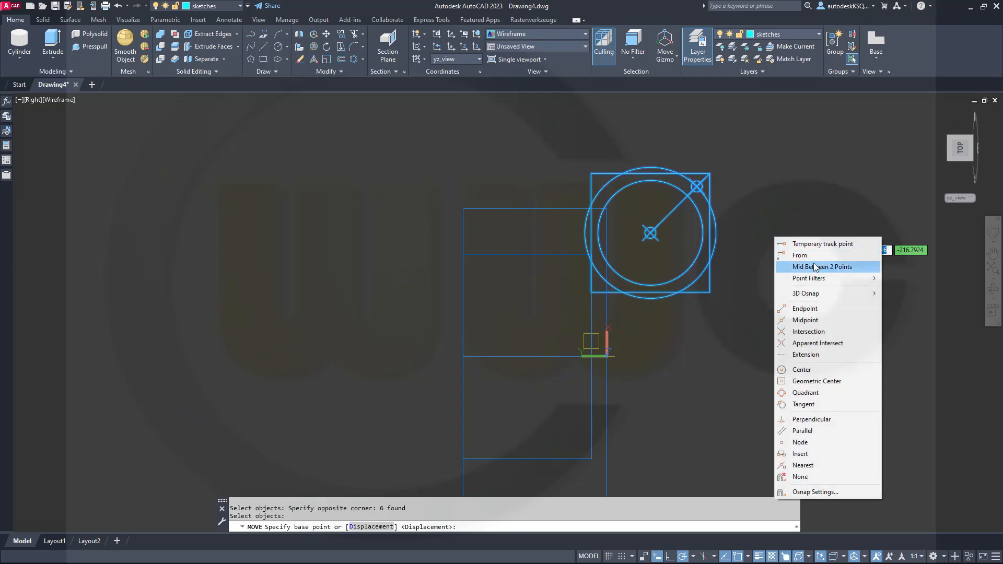
click(805, 319)
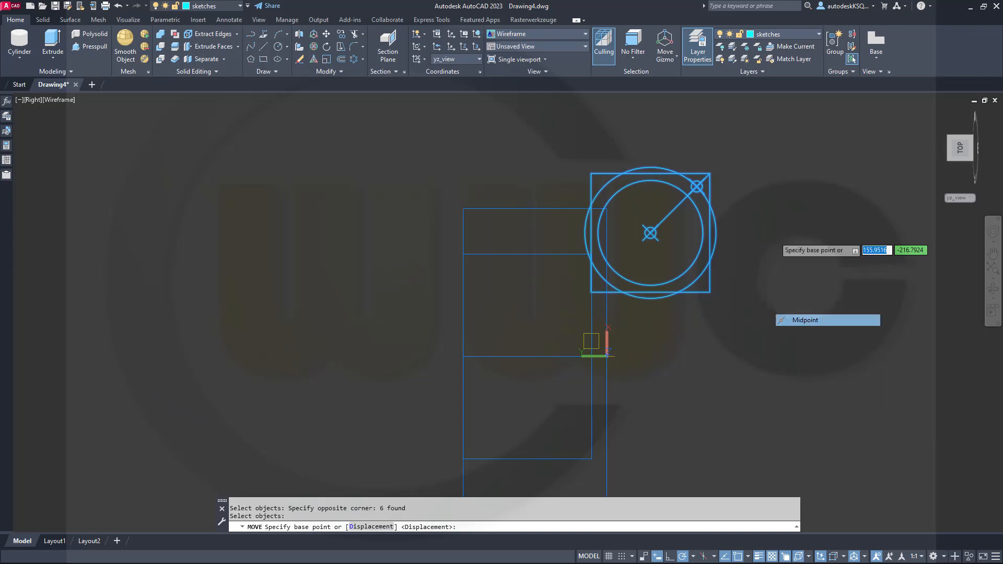
click(709, 280)
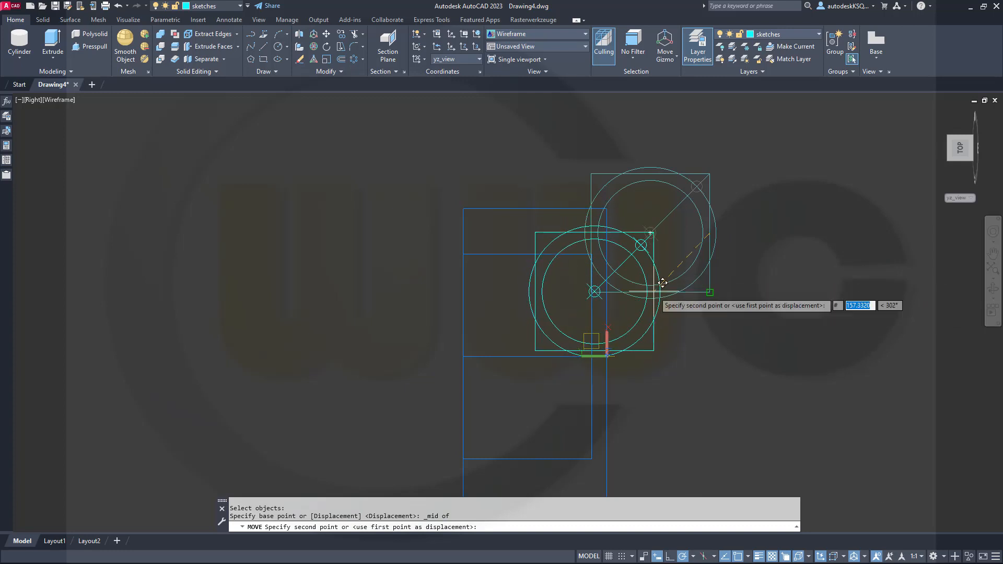
key(Tab)
key(Return)
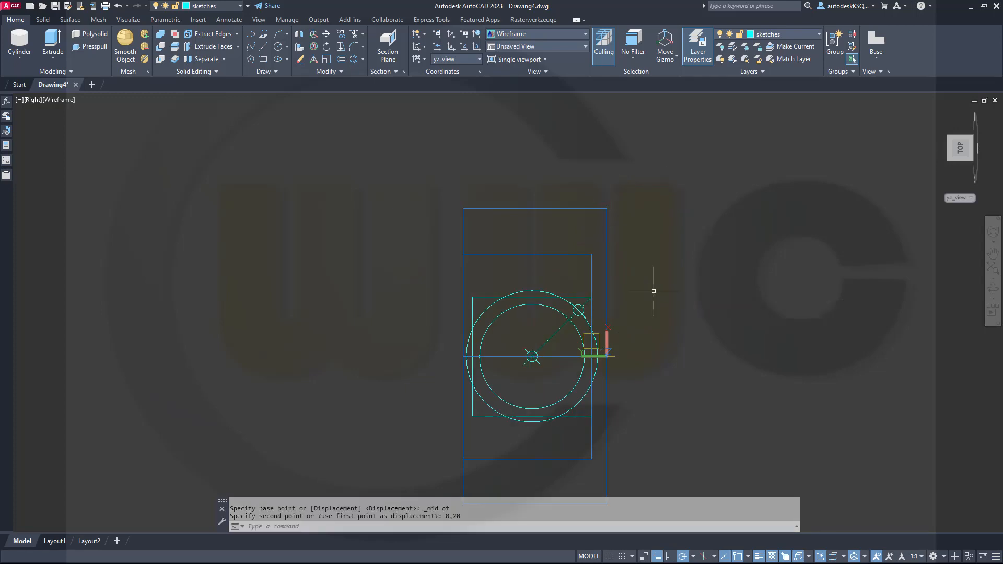
Step: Make solid_minus the current layer and extrude the square profile 100 into a box
mouse_move(439, 371)
shift+middle_down()
mouse_move(360, 309)
mouse_move(403, 378)
mouse_move(437, 360)
mouse_move(403, 406)
mouse_move(381, 405)
mouse_move(439, 412)
mouse_move(432, 365)
mouse_move(336, 359)
mouse_move(352, 412)
mouse_move(305, 285)
shift+middle_up()
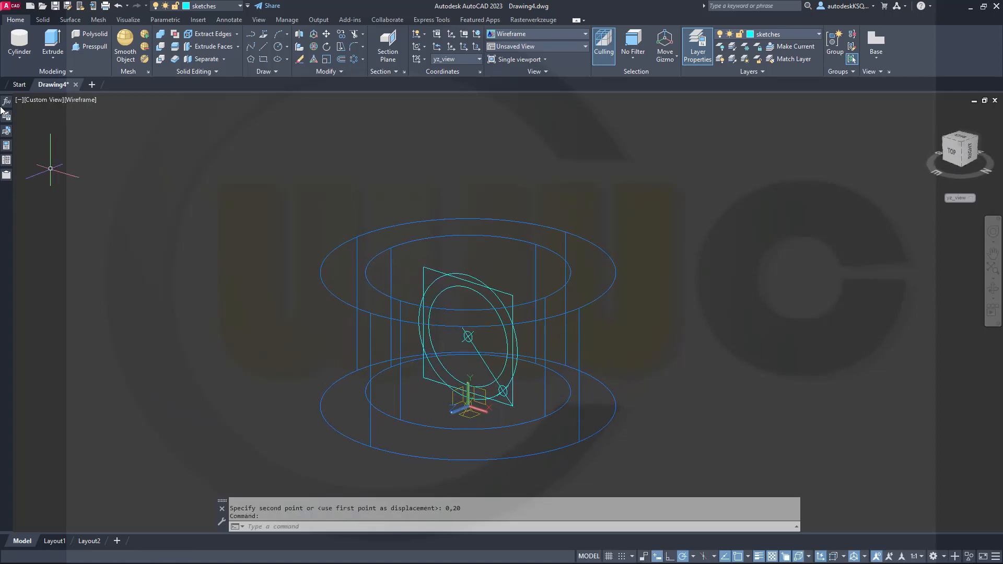
click(240, 7)
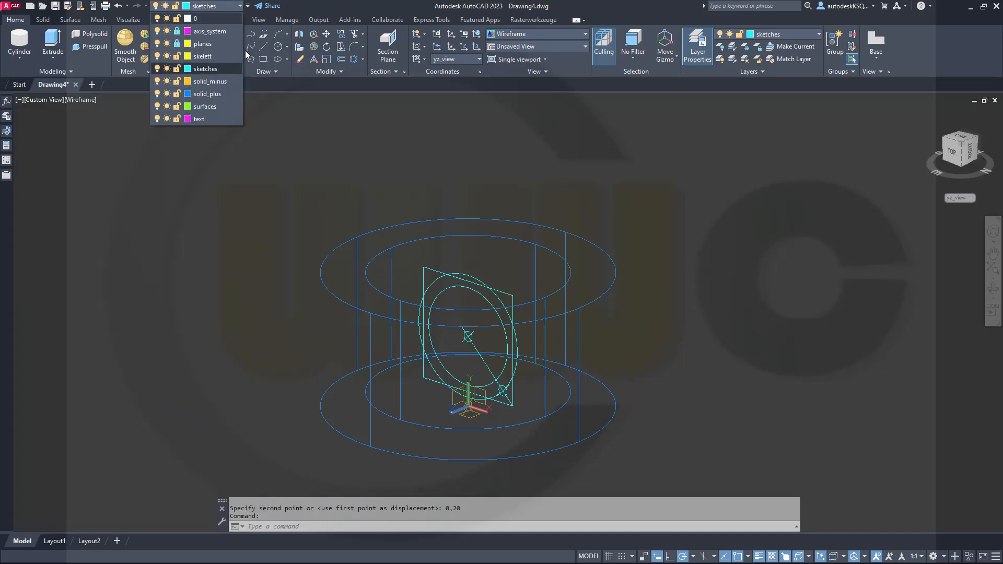
click(230, 81)
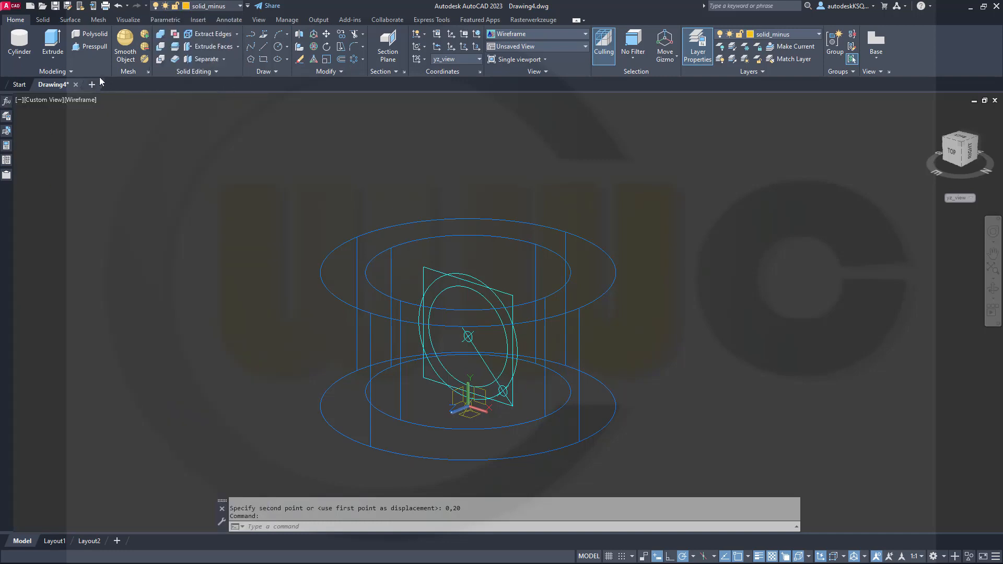
click(53, 42)
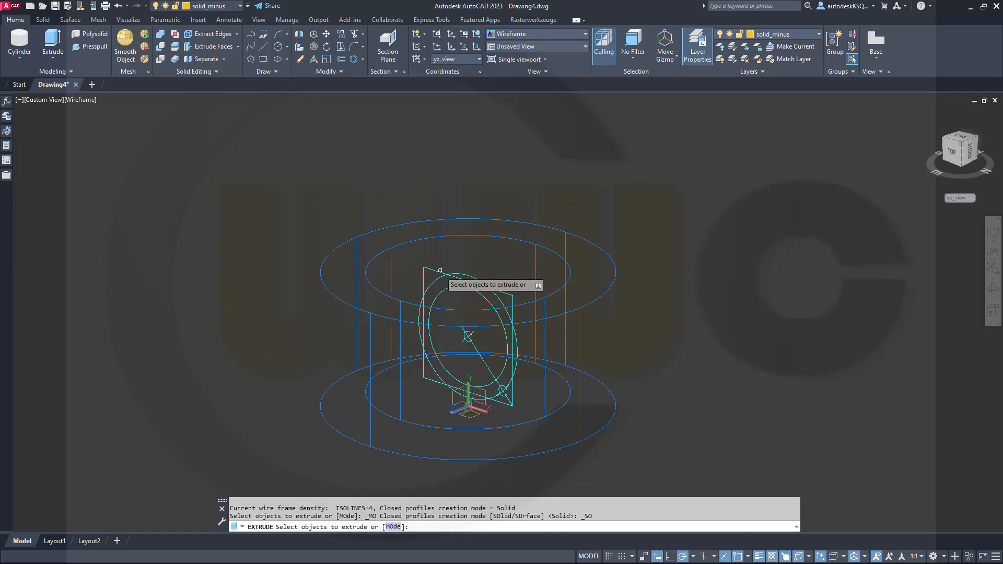
click(438, 270)
right_click(670, 190)
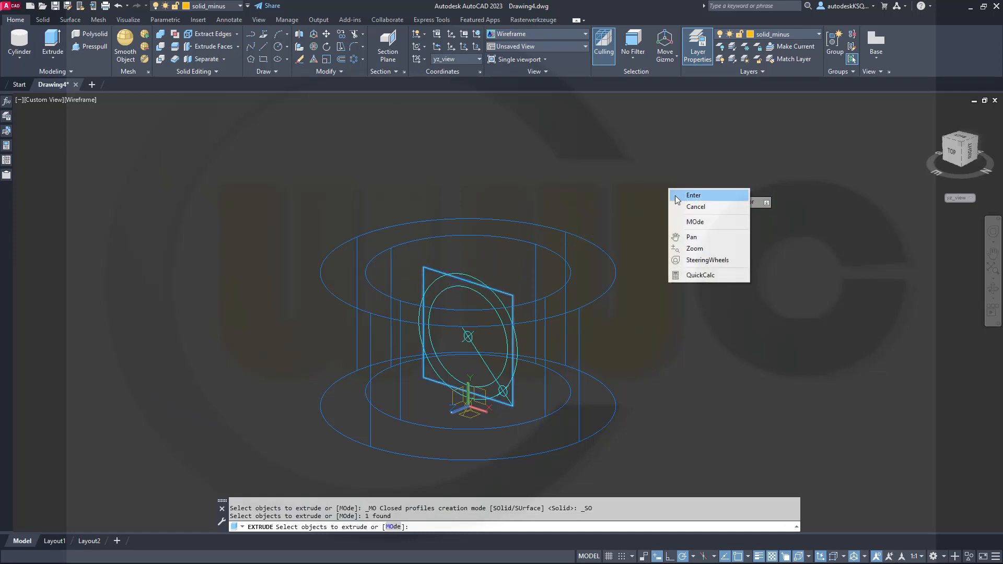
click(683, 196)
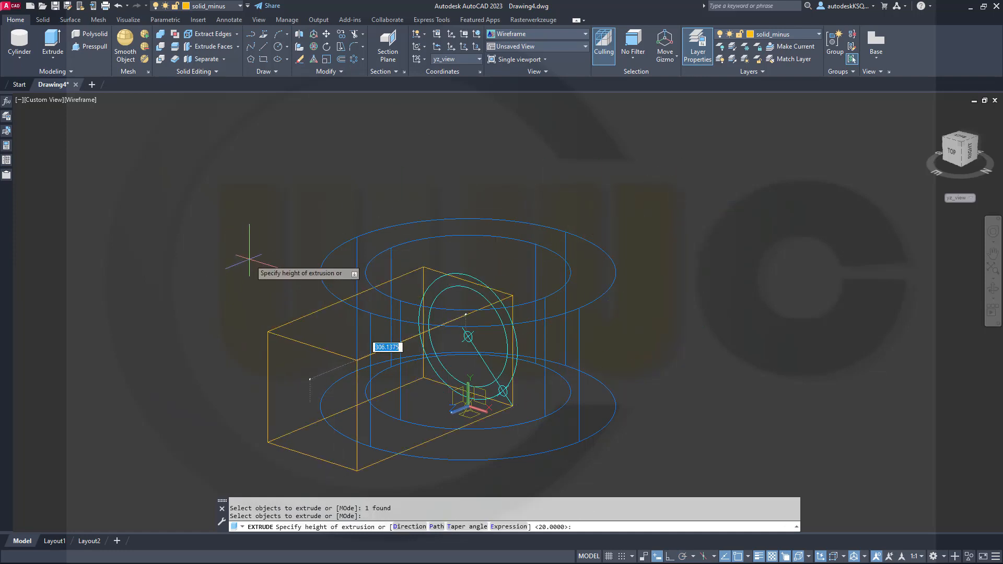
key(Return)
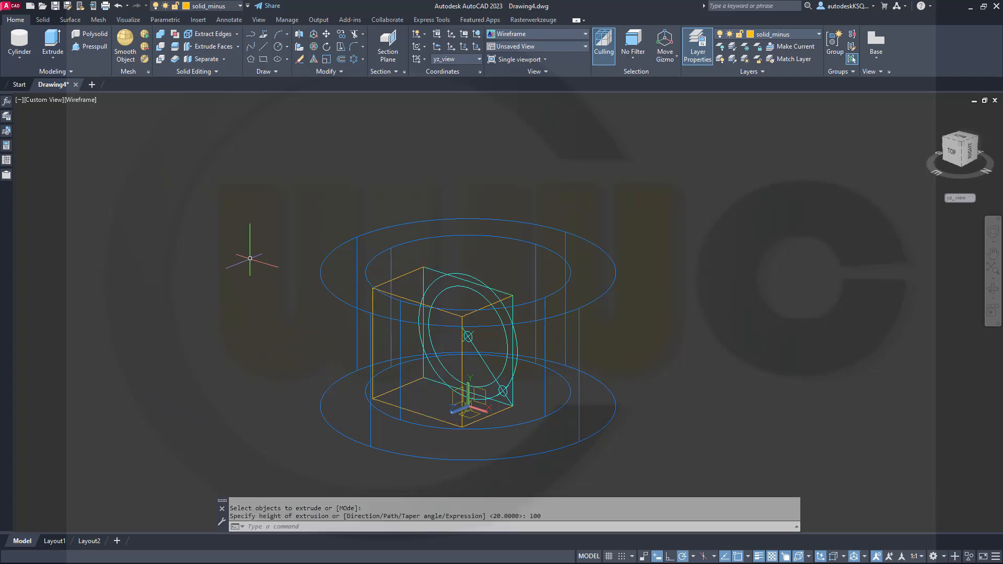
Step: 3D-move the extruded box 171 outward along its extrusion direction, away from the sketch profile
shift+middle_drag(328, 233, 288, 172)
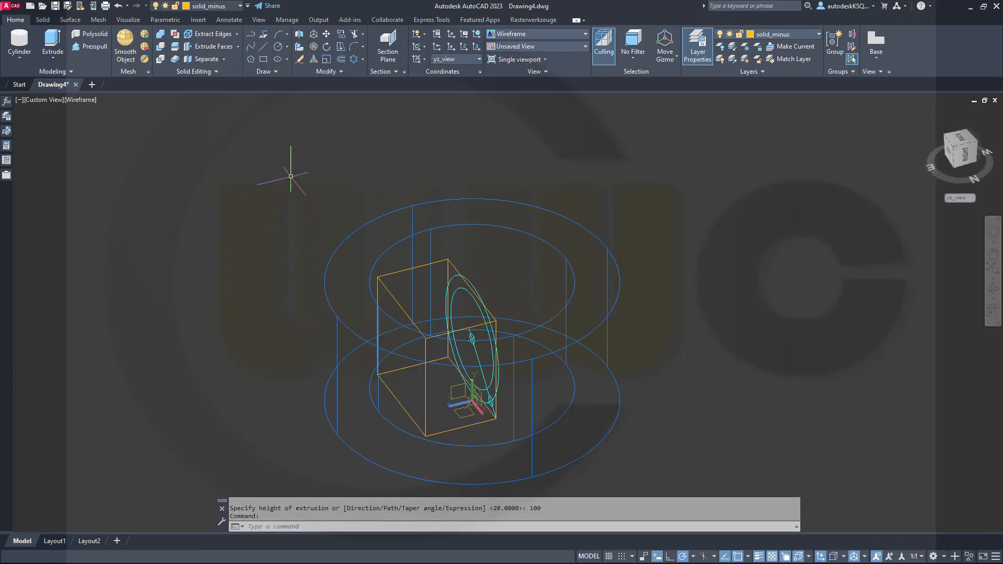
click(314, 35)
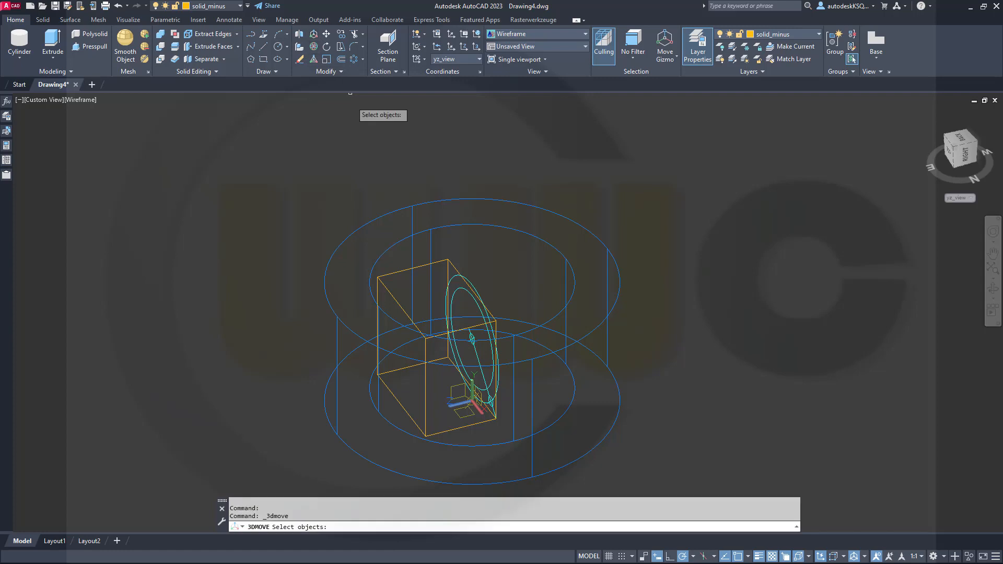
click(398, 271)
key(Return)
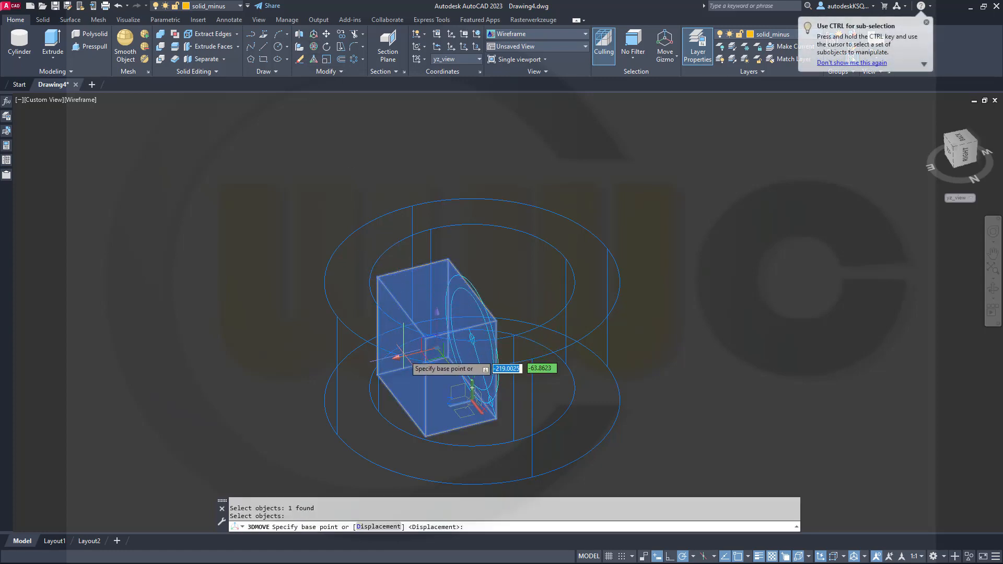
click(401, 356)
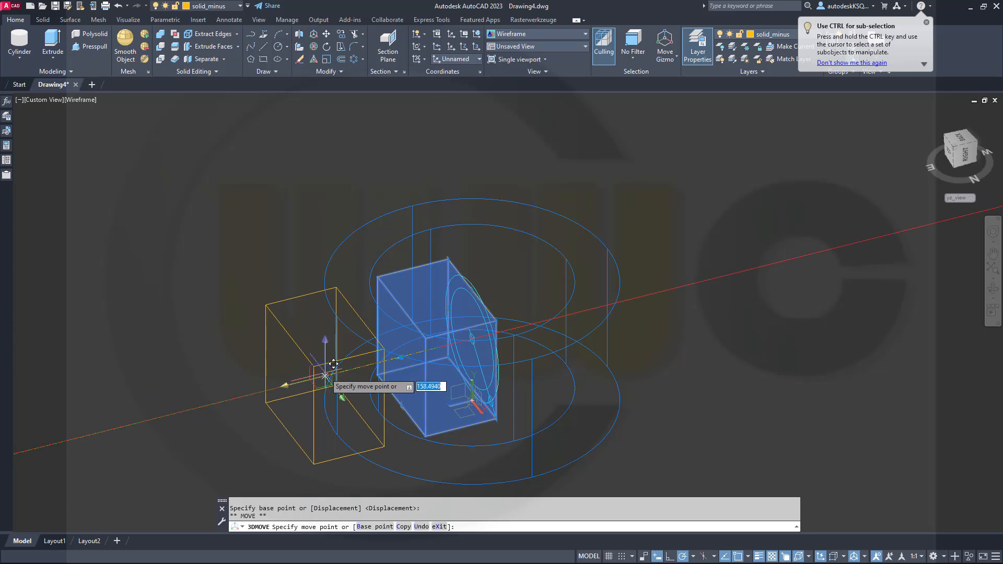
text(171)
key(Return)
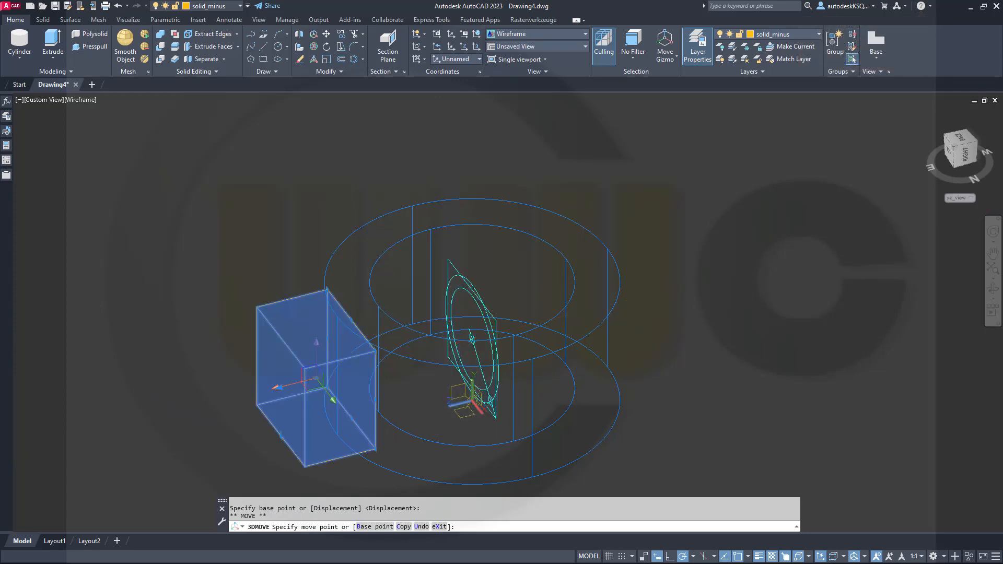
key(Escape)
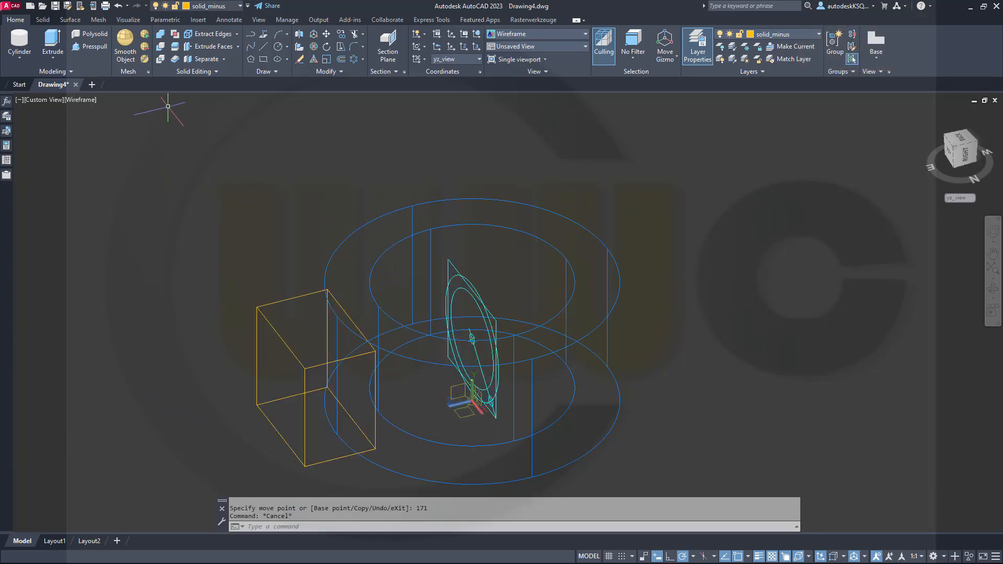
Step: Extrude the inner circle of the profile 200 toward the moved box
click(53, 42)
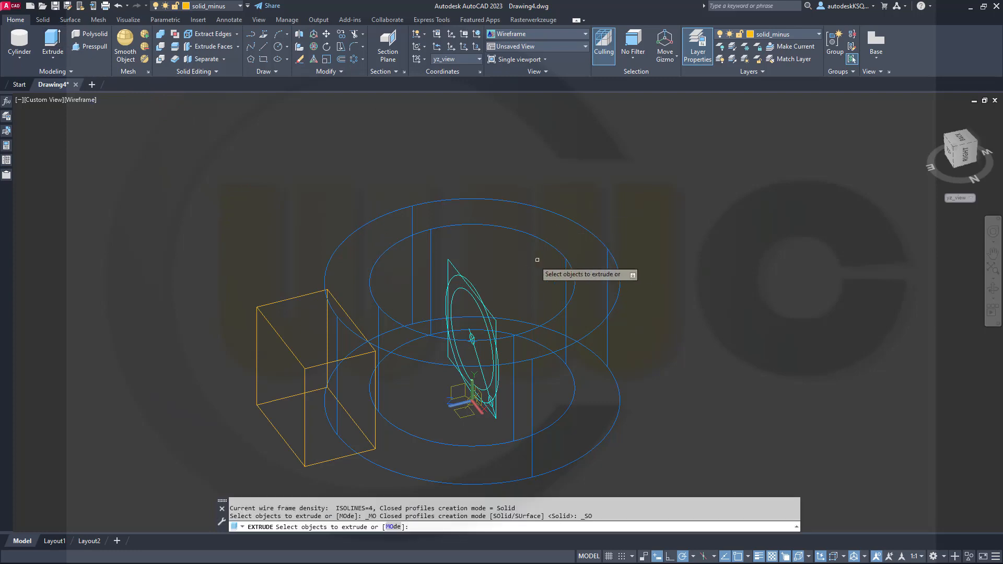
click(459, 290)
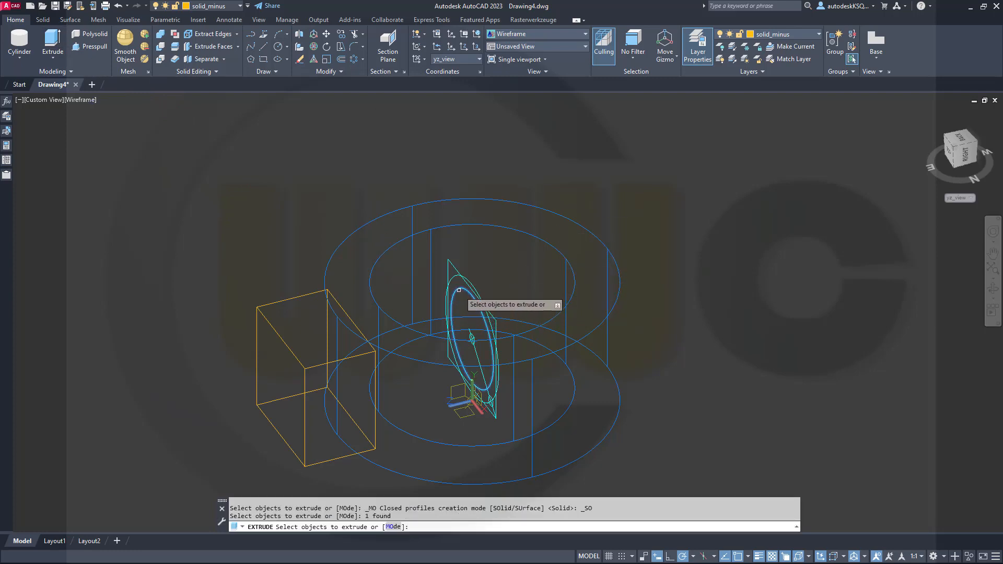
right_click(280, 152)
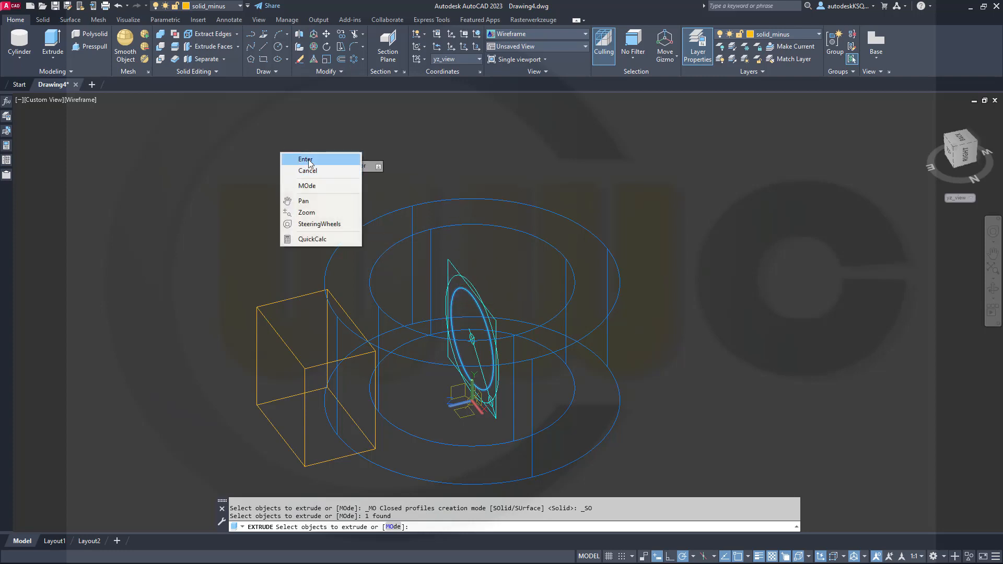
click(308, 160)
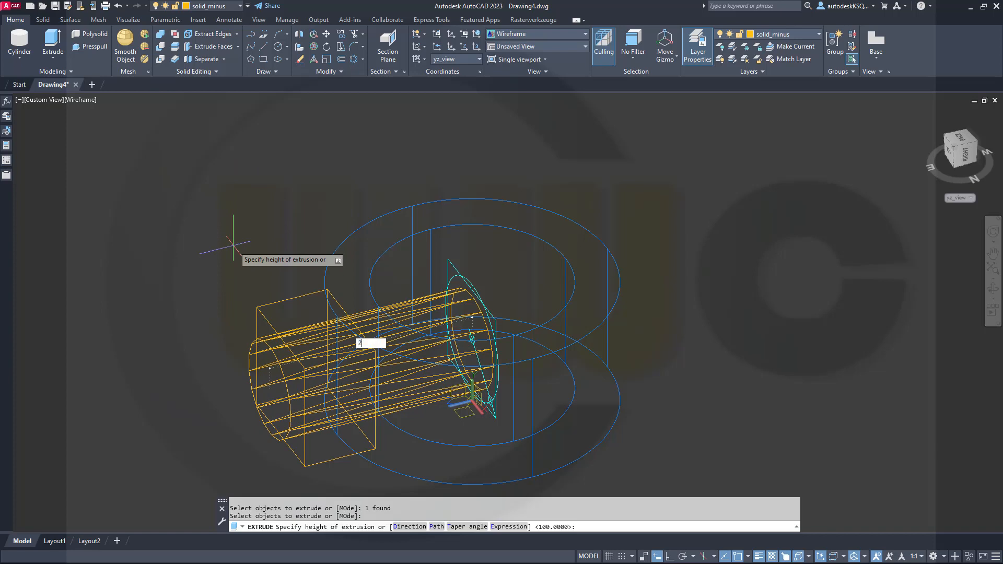
key(Return)
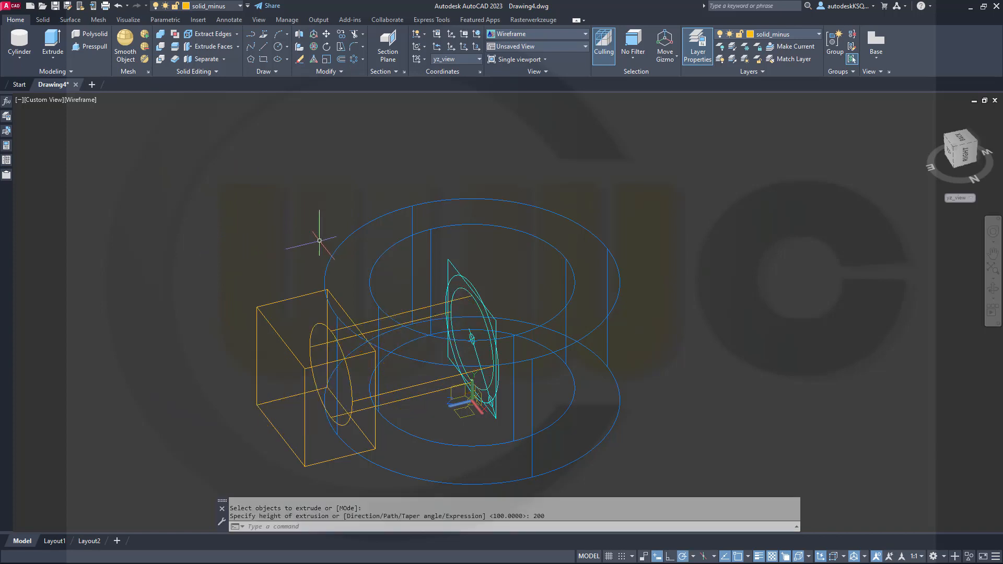
Step: Switch to the Top view and unite the box and the extruded cylinder into one solid
shift+middle_drag(319, 240, 301, 286)
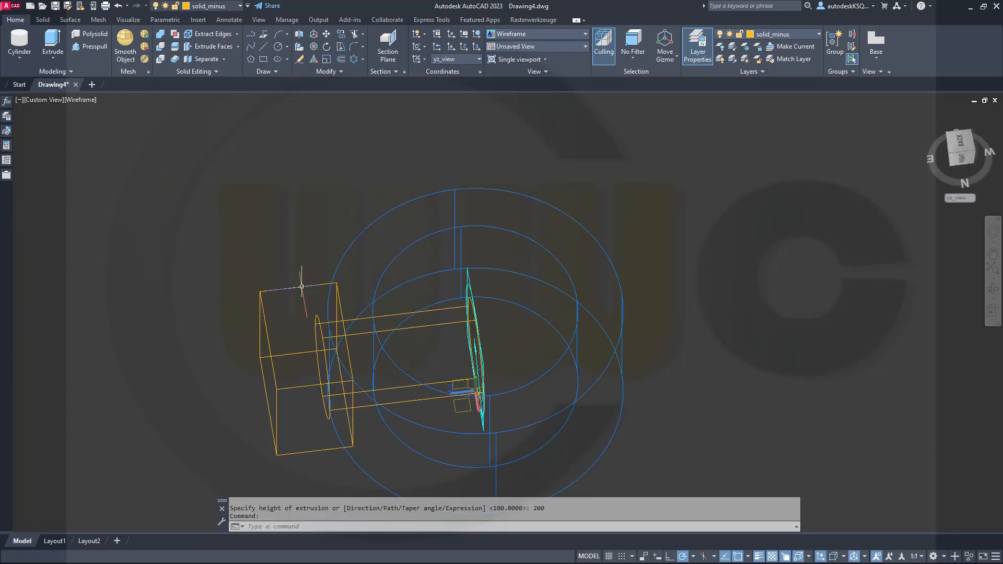
click(42, 102)
click(52, 125)
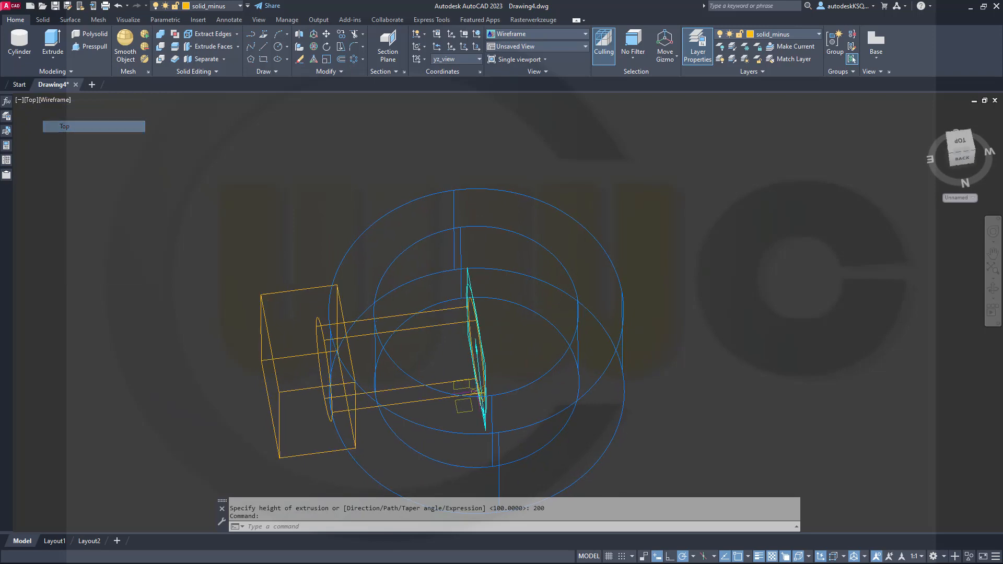
key(ctrl+z)
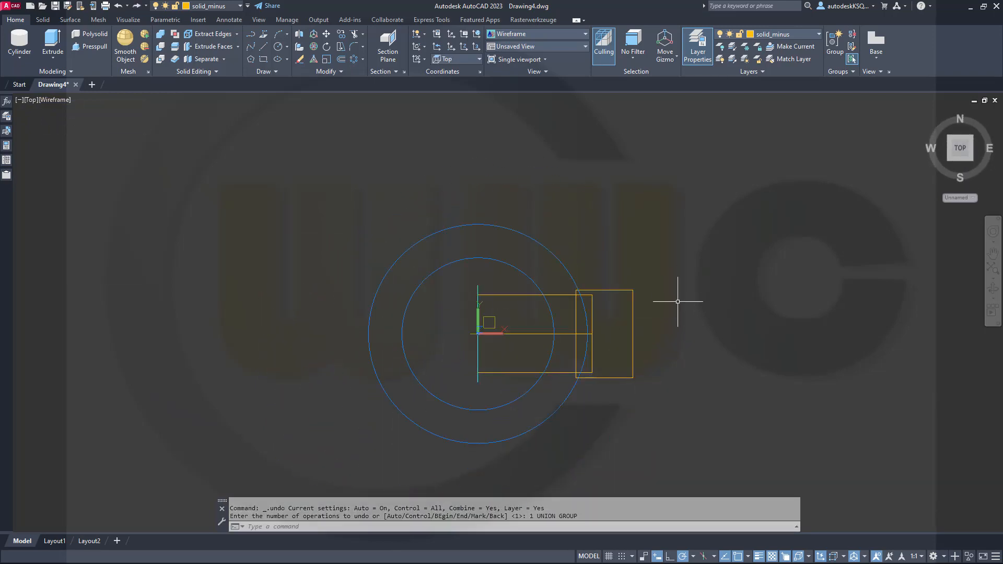
click(161, 35)
click(636, 289)
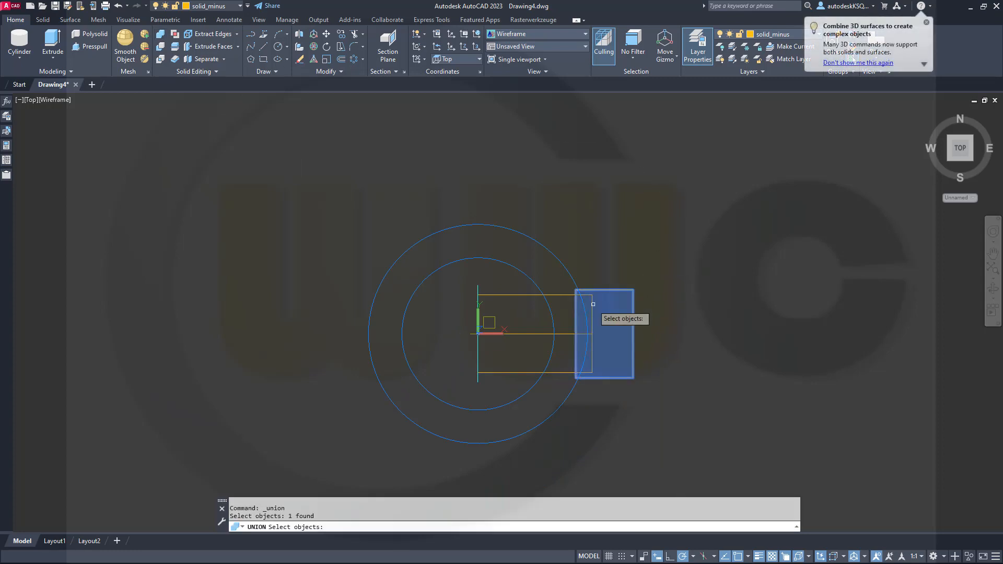
click(562, 294)
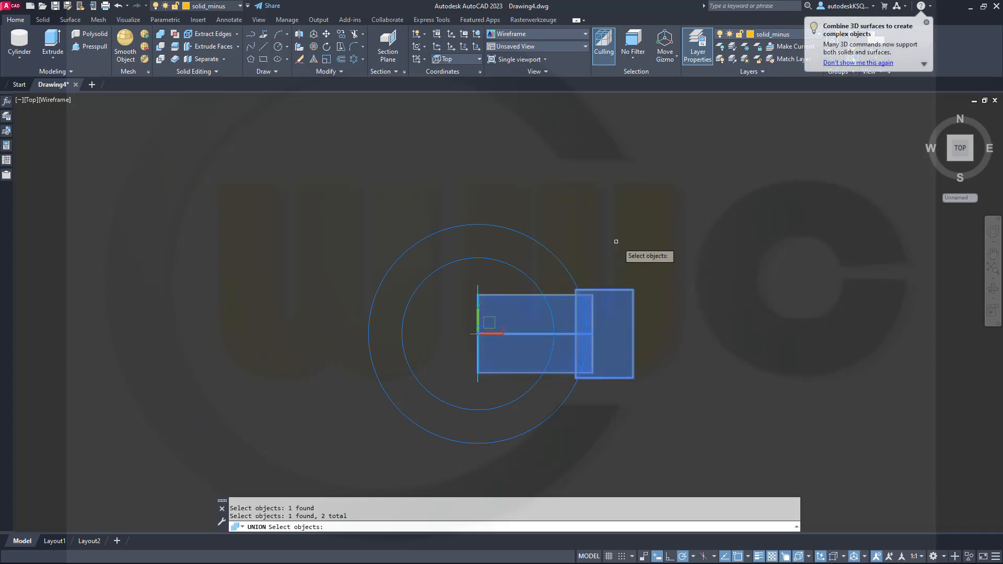
key(Return)
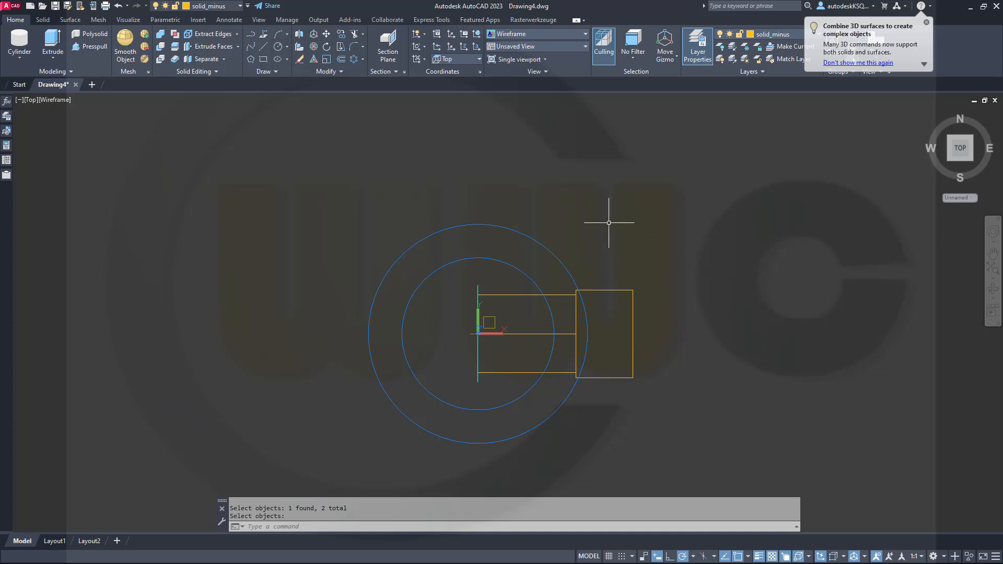
Step: Polar-array the united box-and-cylinder solid around 0,0 with 7 items over 360 degrees
click(356, 59)
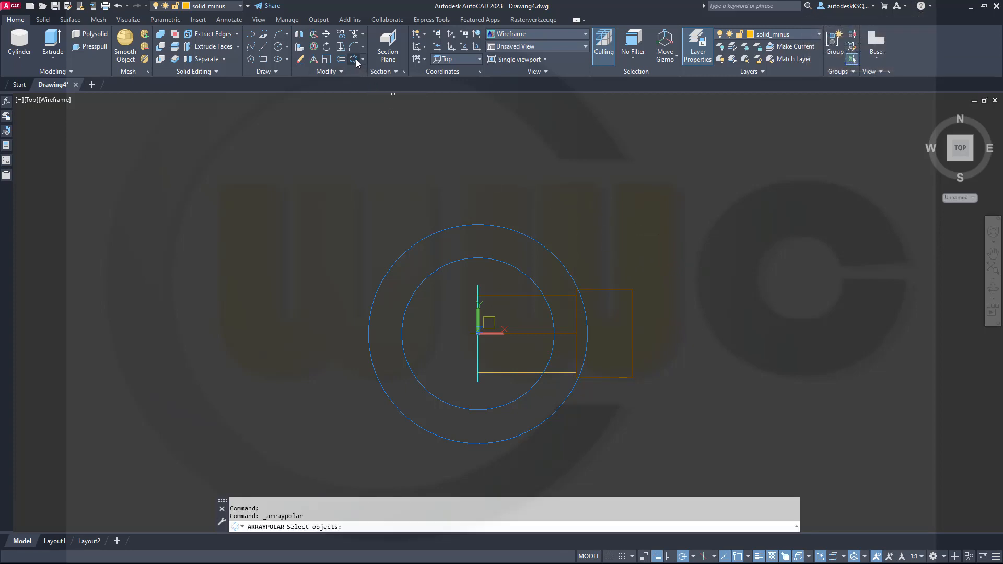
click(611, 290)
key(Return)
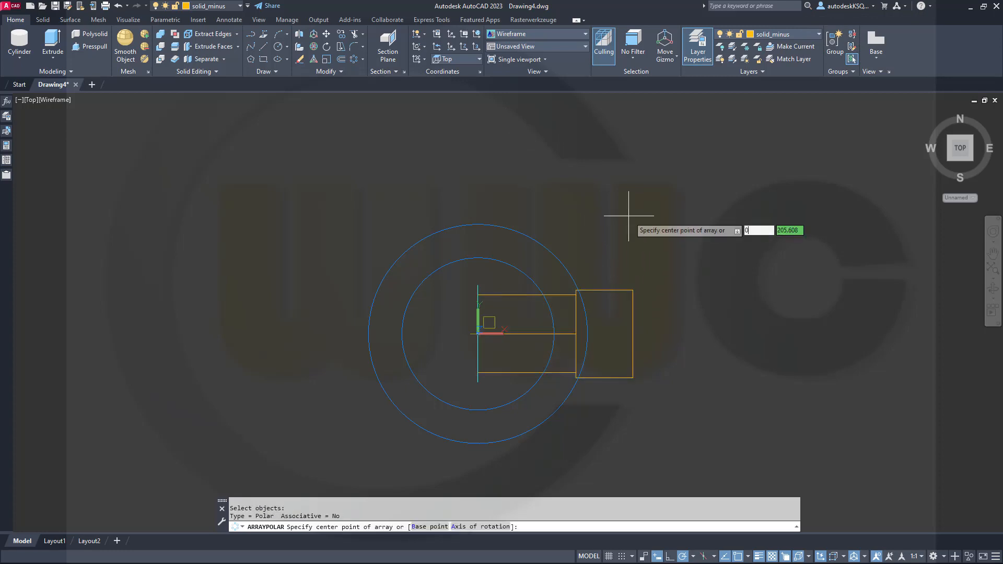
key(Return)
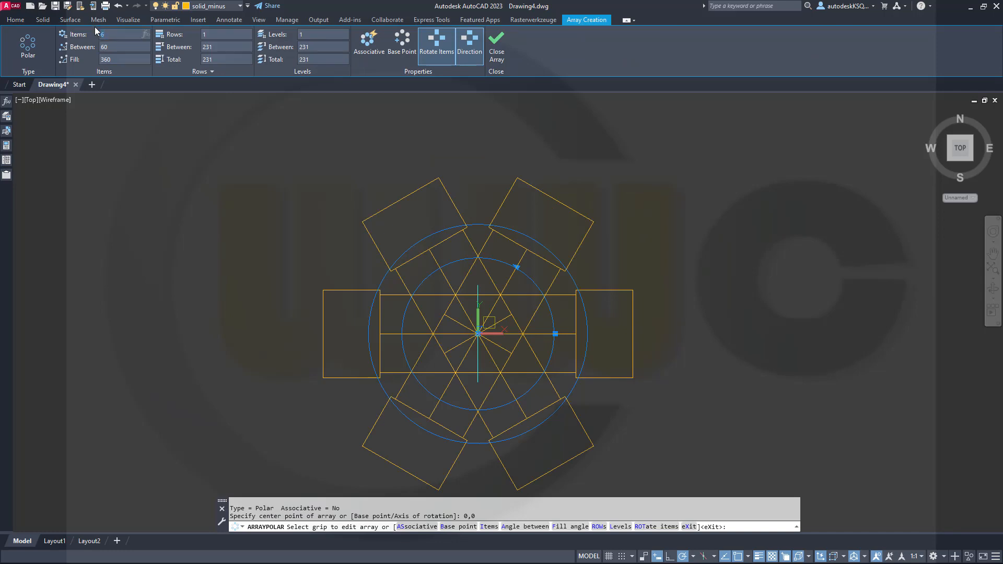
text(7)
key(Return)
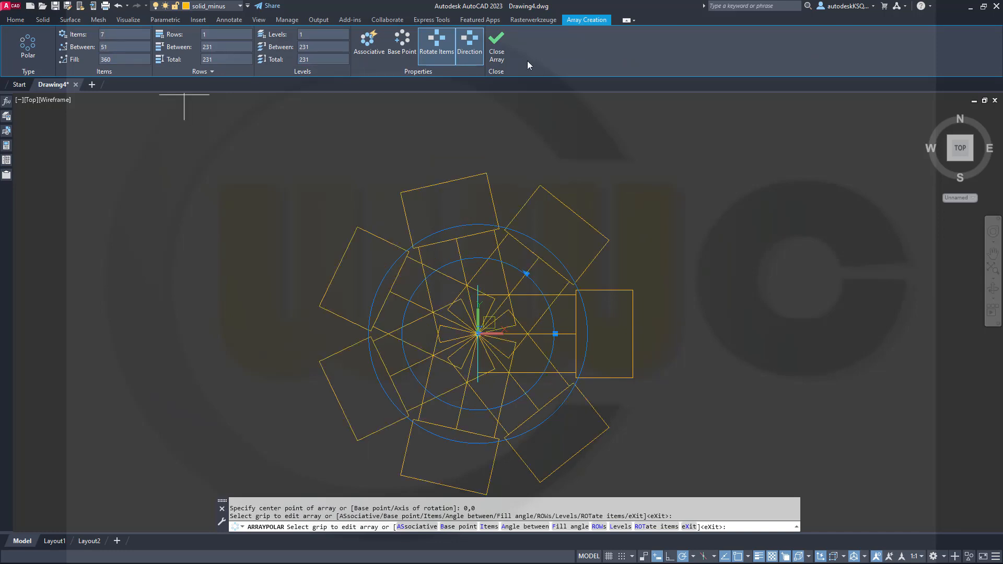
click(496, 53)
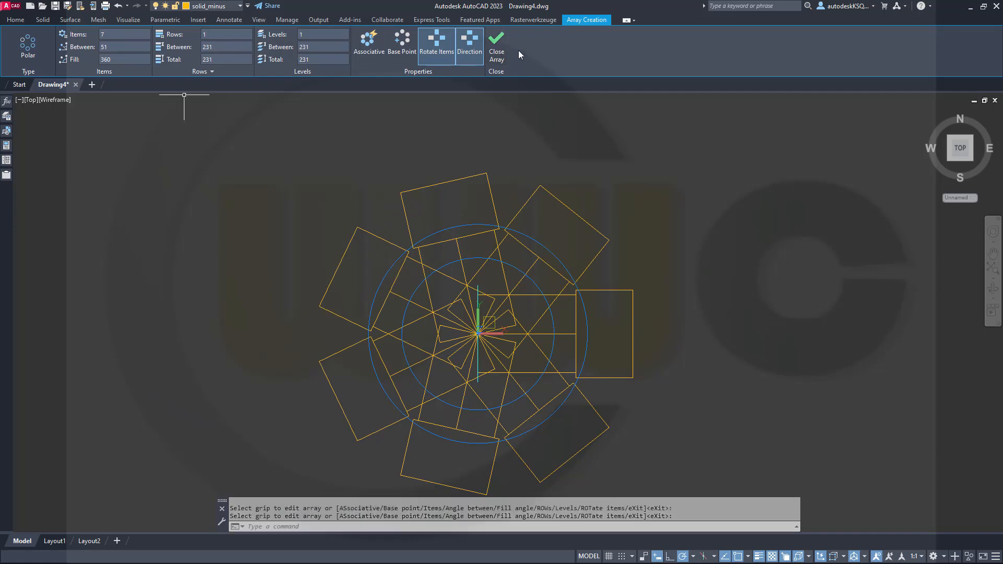
Step: Subtract all the arrayed box-and-cylinder solids from the crankcase ring
shift+middle_drag(660, 257, 637, 187)
scroll(769, 471, up, 2)
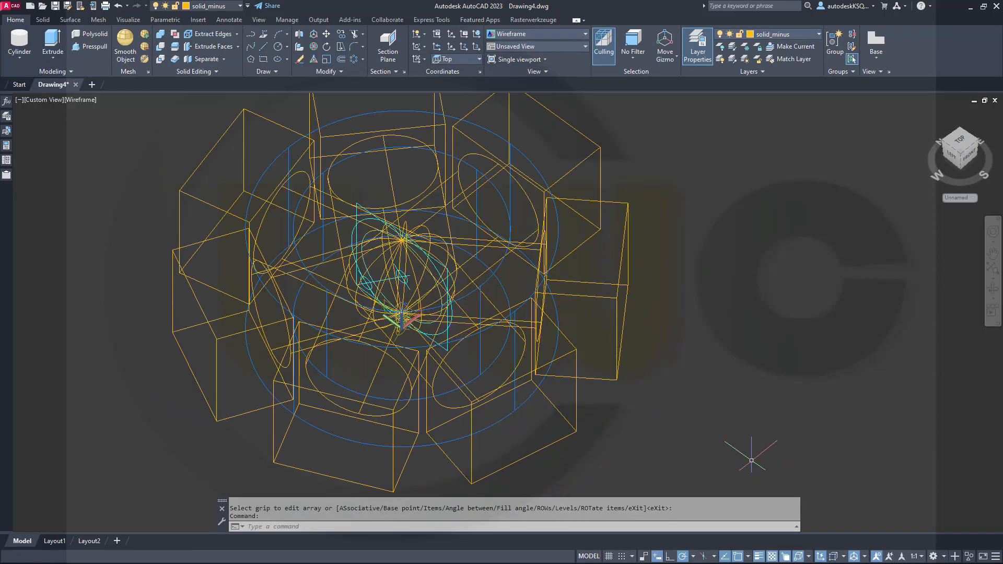
middle_drag(668, 419, 760, 422)
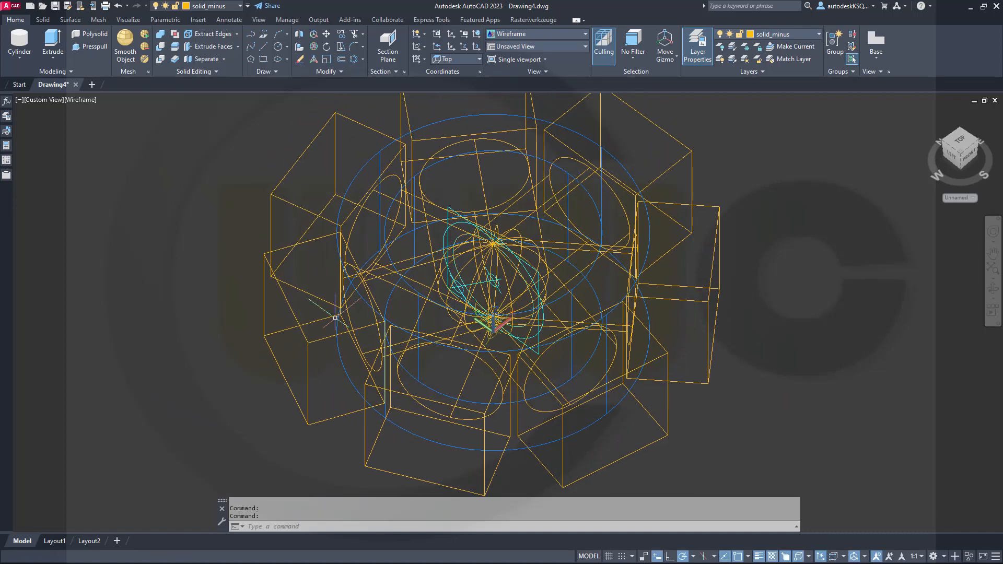
click(159, 48)
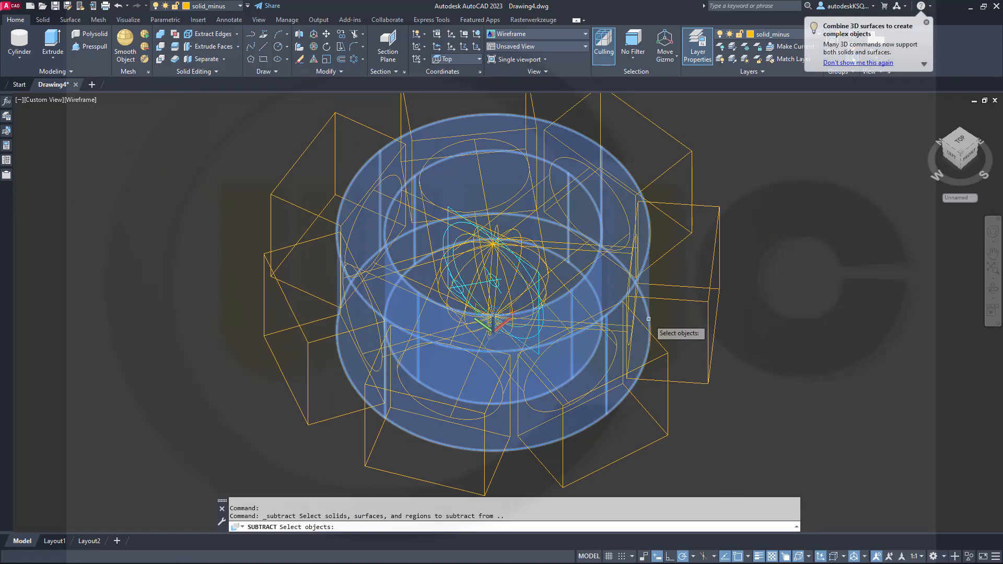
click(648, 318)
key(Return)
scroll(794, 358, down, 2)
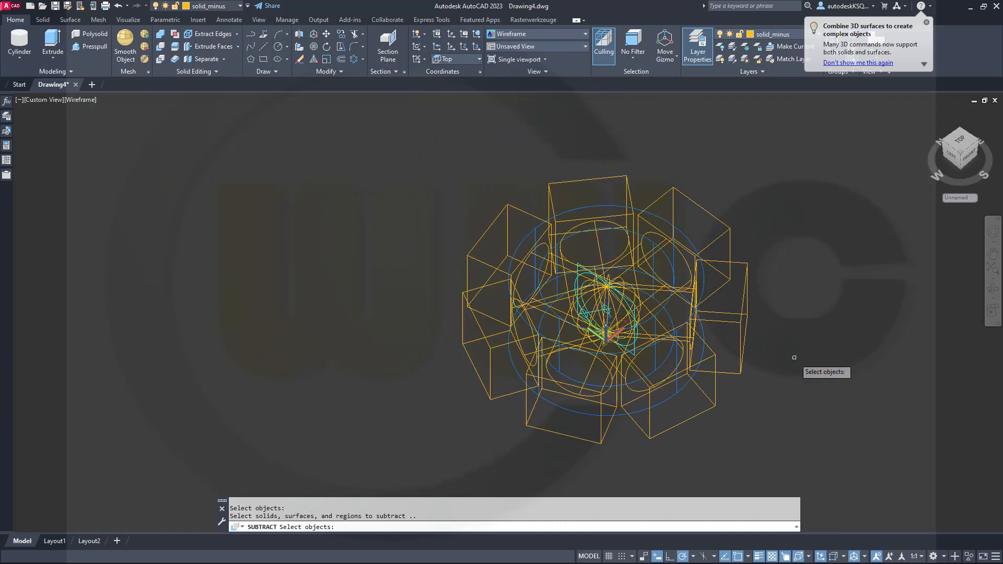
click(799, 298)
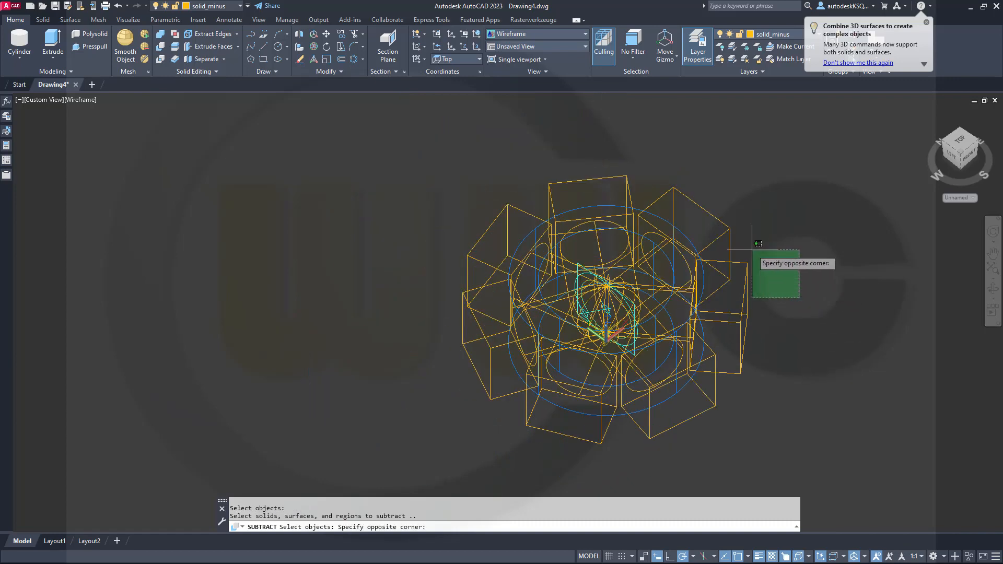
click(719, 219)
click(679, 468)
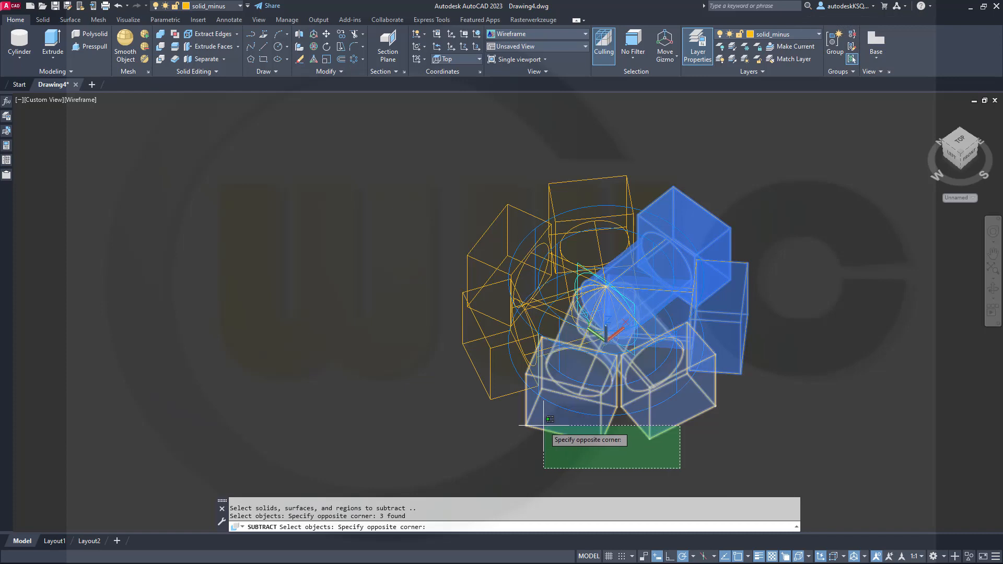
click(543, 425)
click(478, 303)
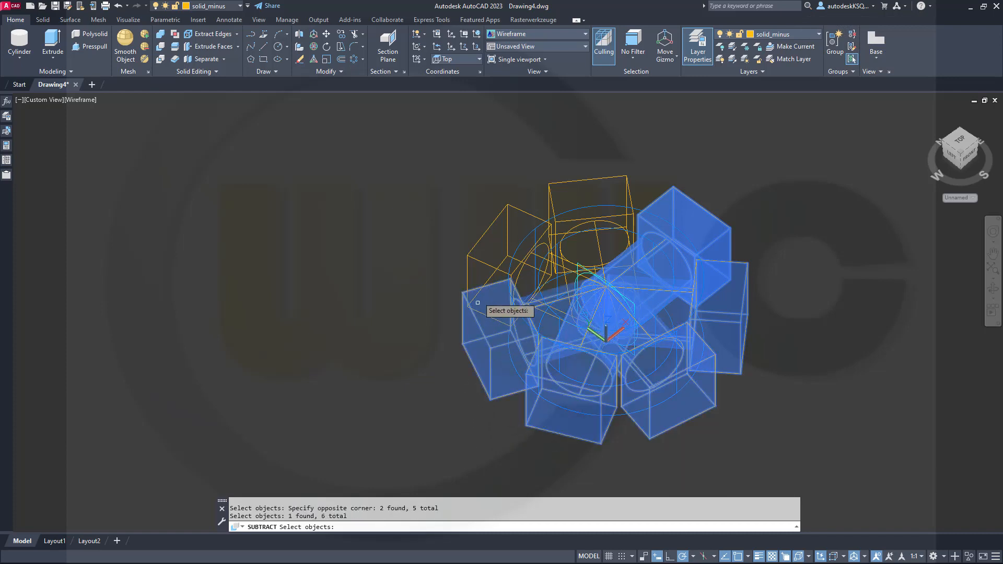
click(480, 266)
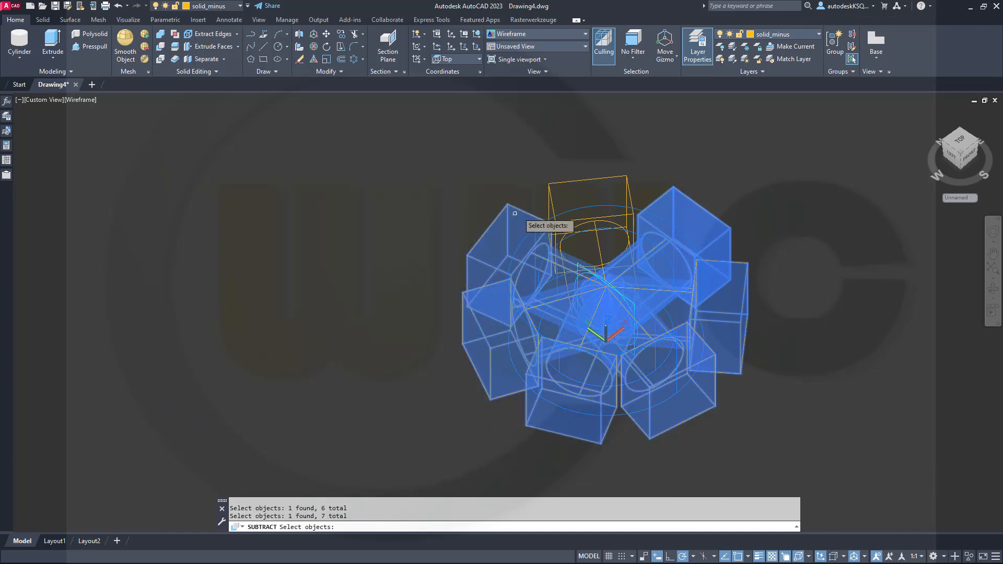
click(552, 193)
key(Return)
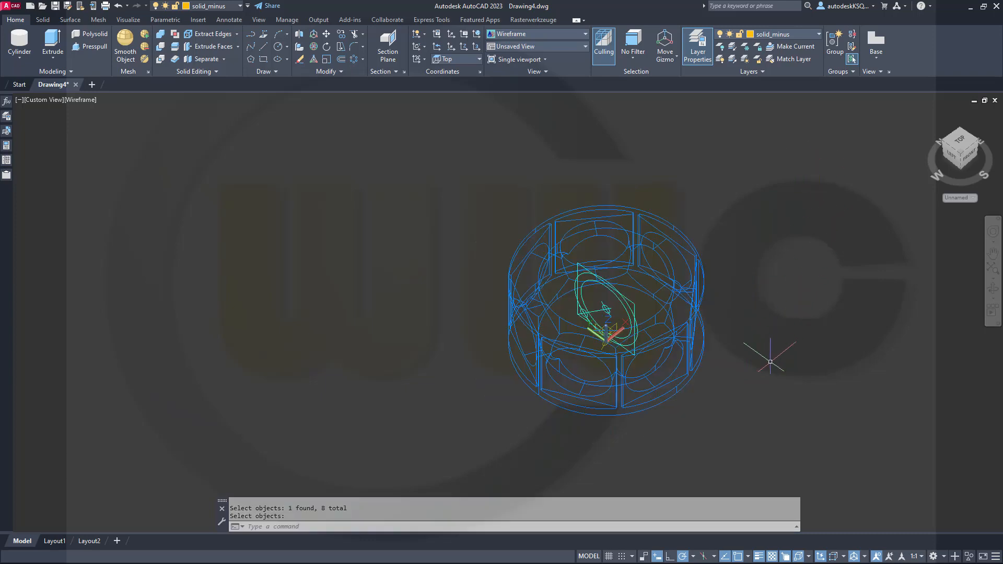
Step: Hide the cut crankcase ring so that only the flange sketch profile is left on screen
shift+middle_drag(724, 463, 751, 329)
scroll(751, 329, up, 2)
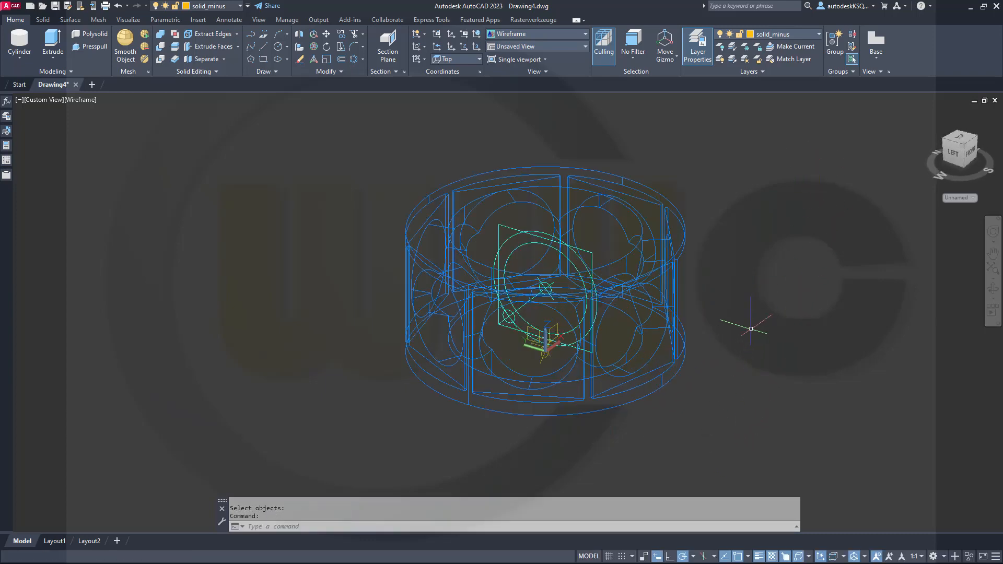
shift+middle_drag(706, 389, 679, 380)
scroll(672, 369, up, 2)
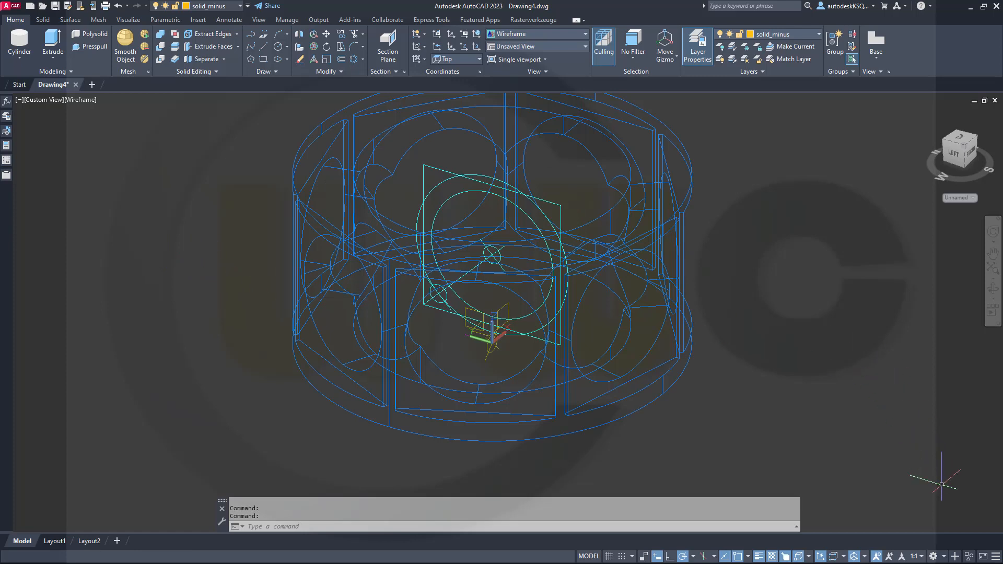
click(966, 557)
click(966, 549)
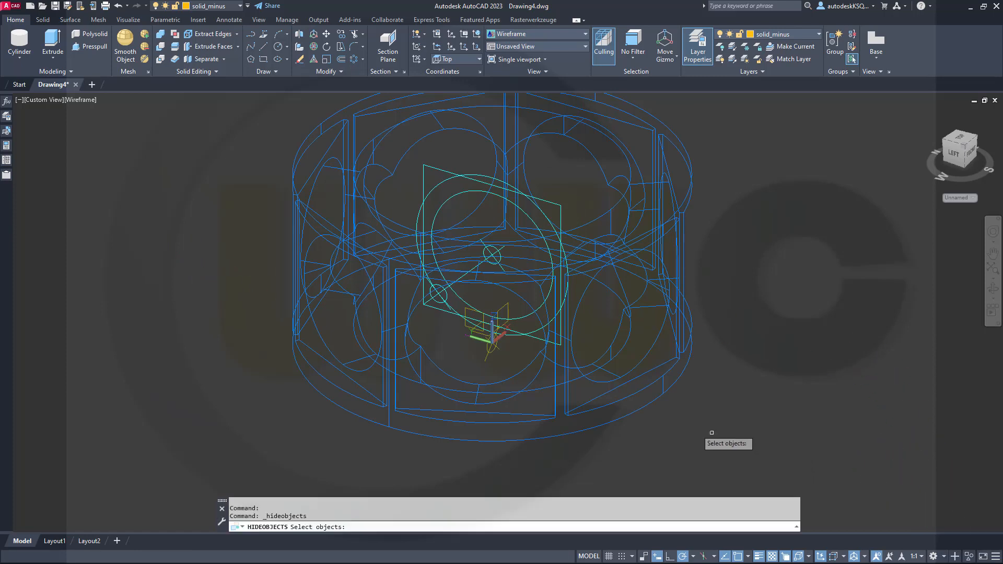
click(617, 406)
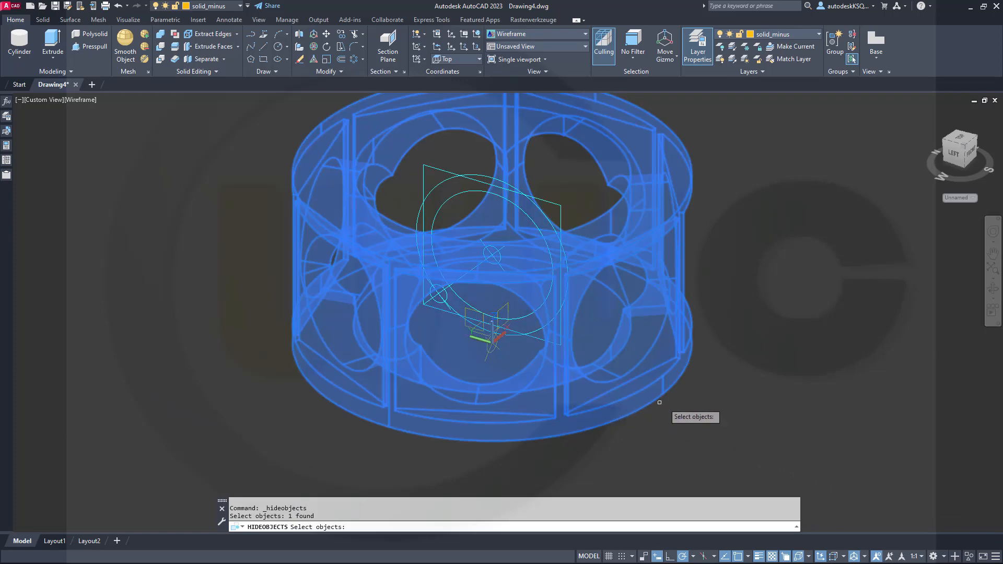
key(Return)
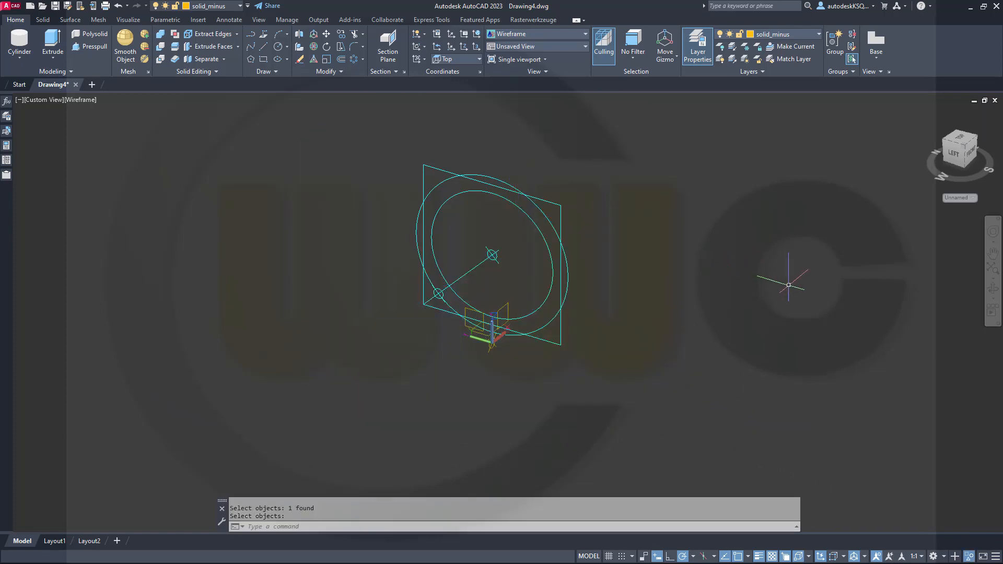
Step: Restore the yz_view UCS and create a cylinder of radius 5 and height 20 at the point node on the profile's outer circle
click(972, 198)
click(968, 224)
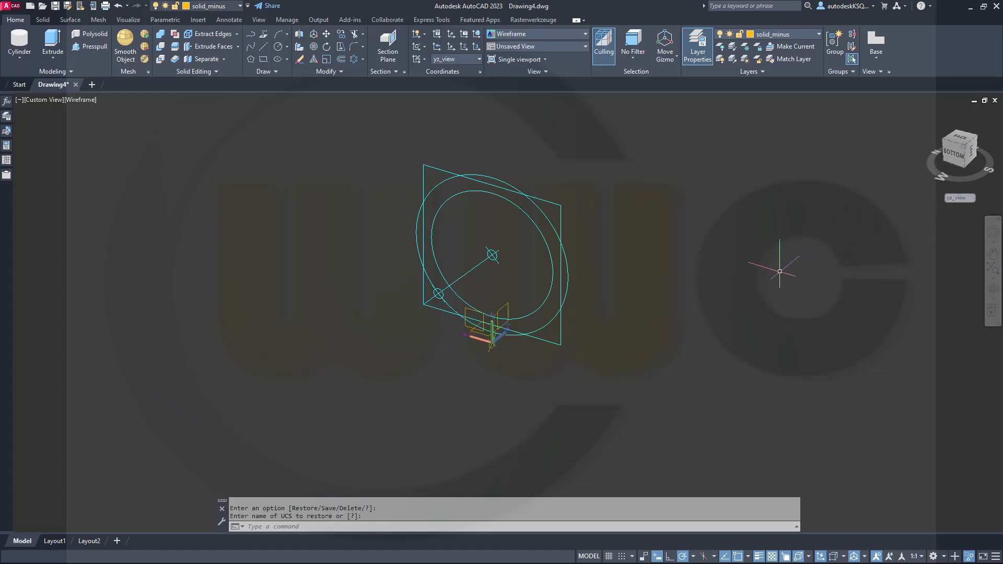
shift+middle_drag(751, 309, 364, 281)
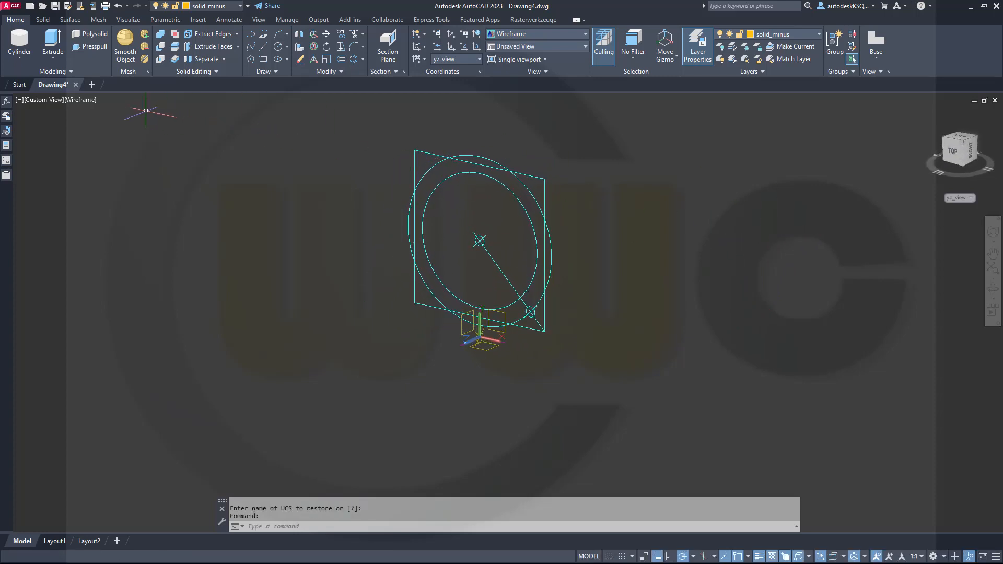
scroll(176, 152, up, 2)
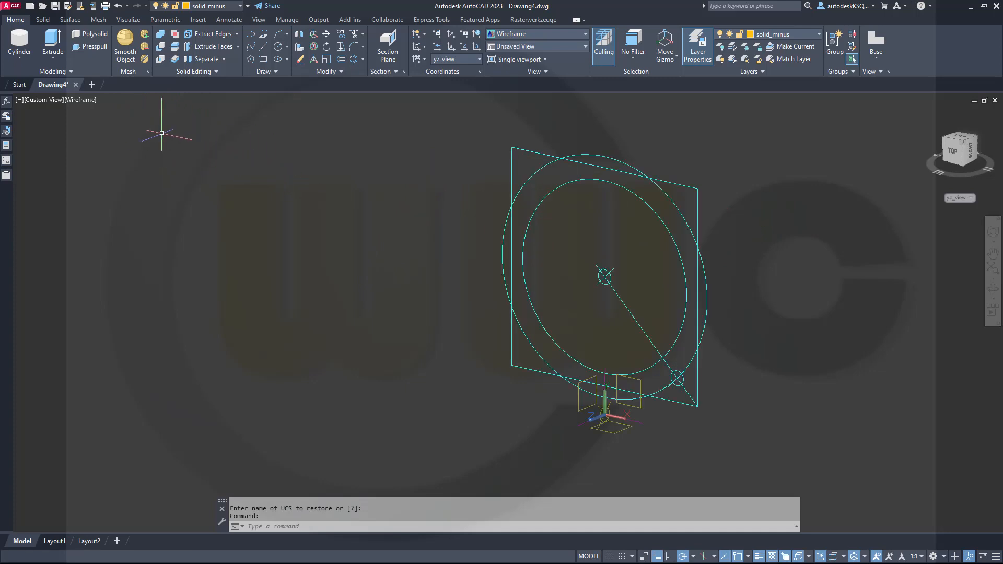
click(23, 46)
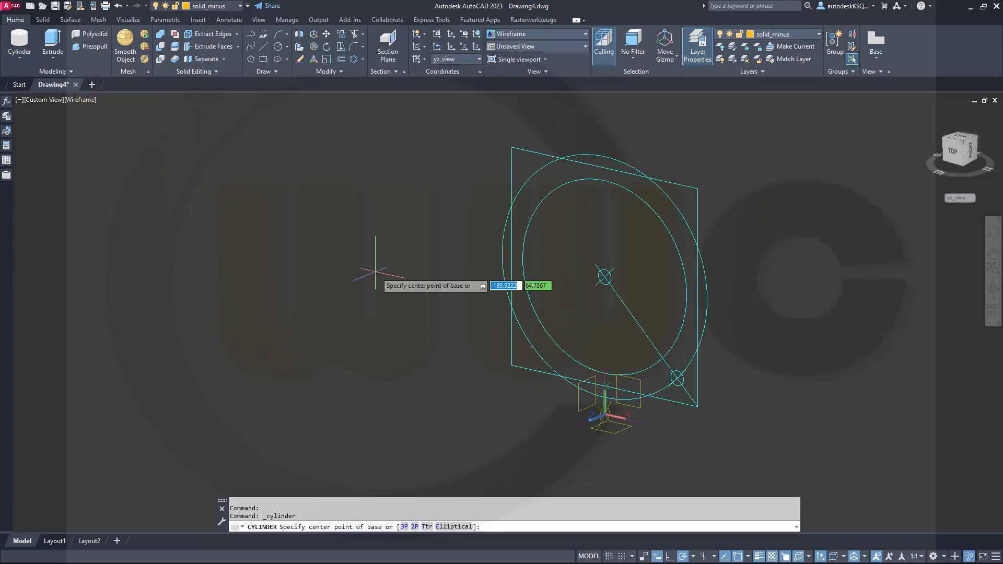
shift+right_click(375, 272)
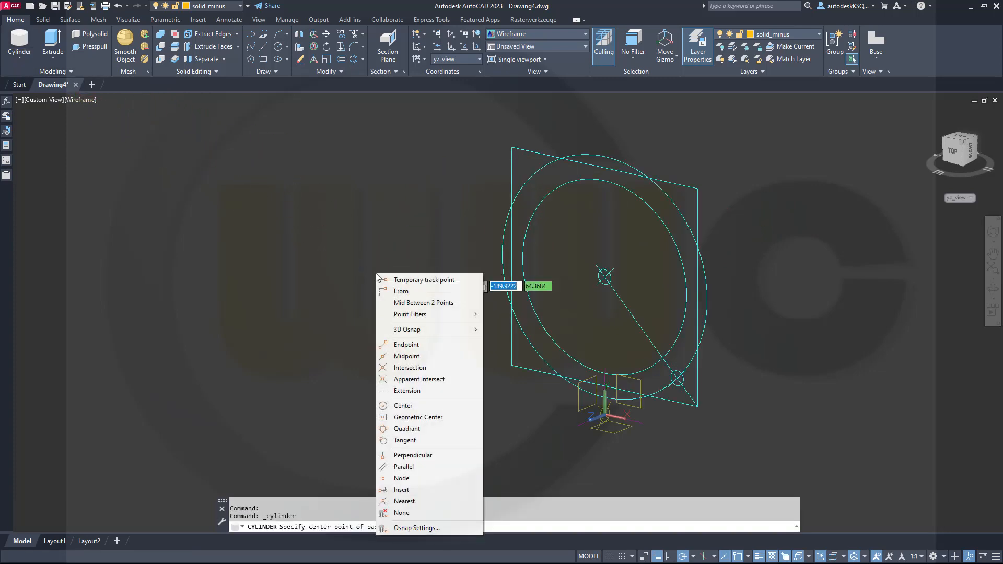
click(413, 478)
scroll(763, 455, up, 3)
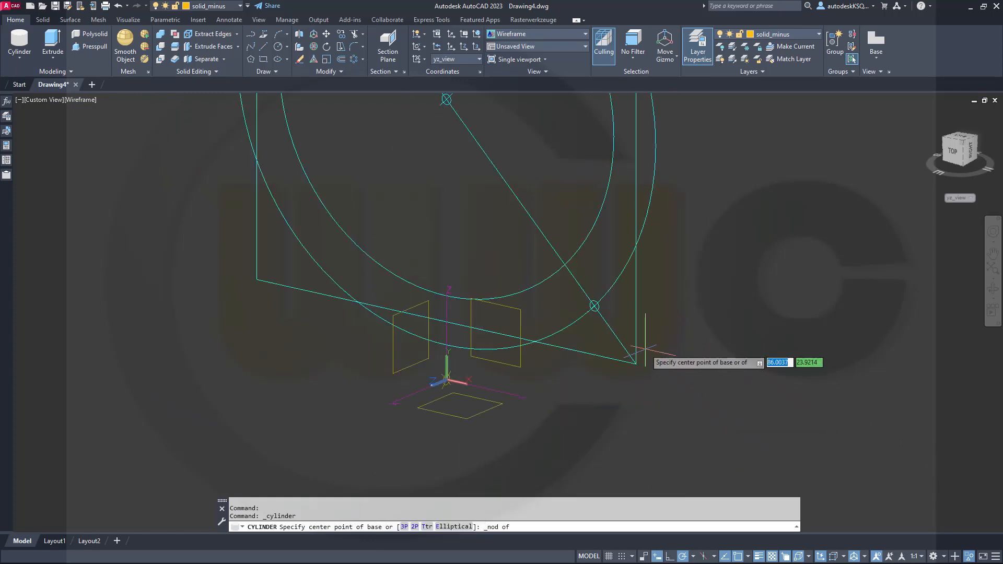
click(594, 306)
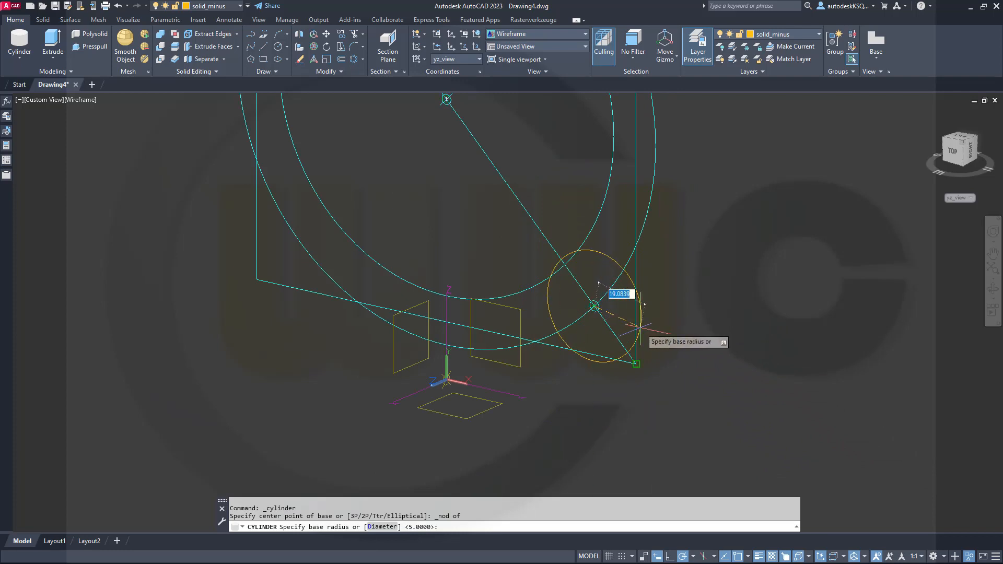
text(5)
key(Return)
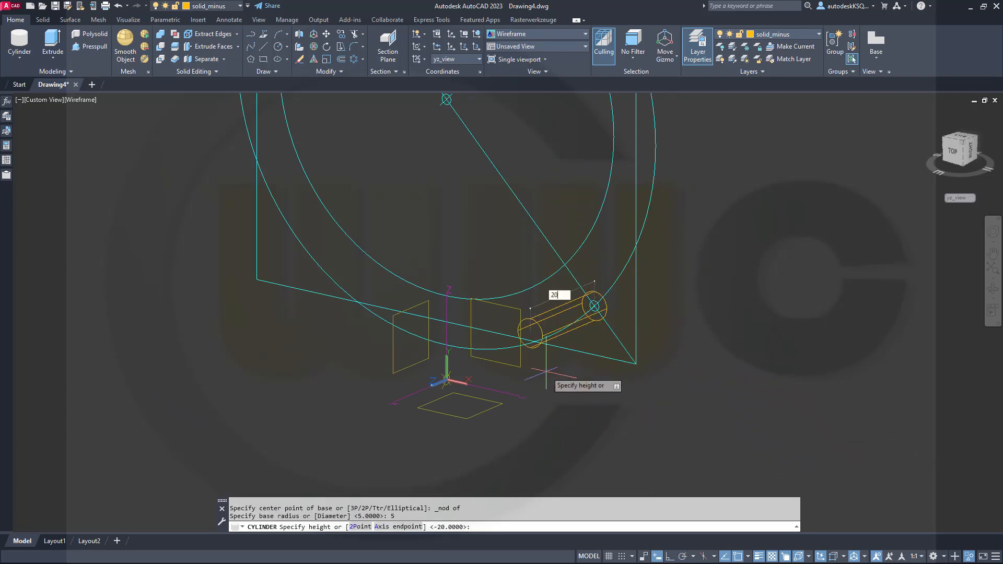
key(Return)
Step: Polar-array the small cylinder around the point node at the centre of the profile circles with 4 items over 360 degrees
scroll(563, 382, down, 3)
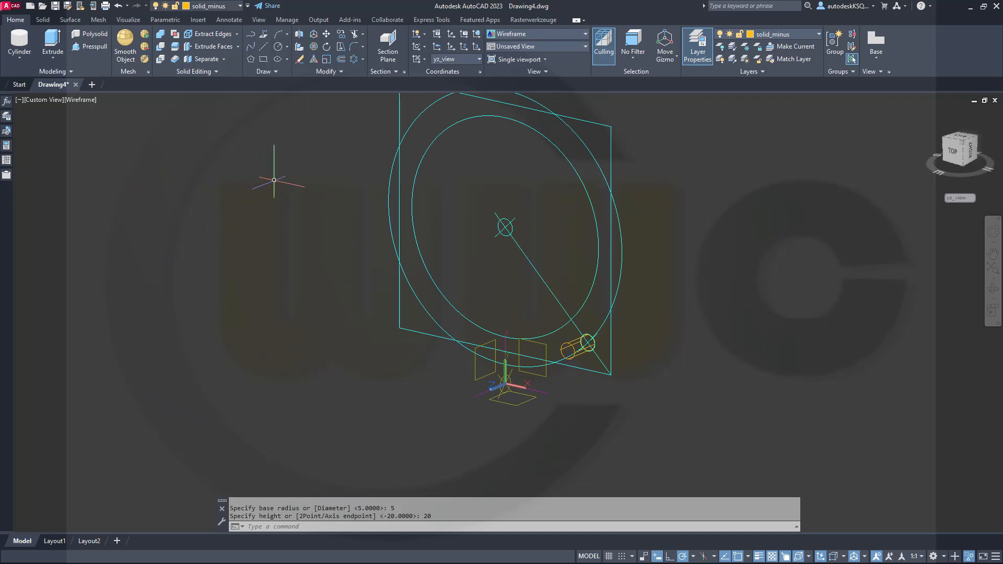
click(353, 60)
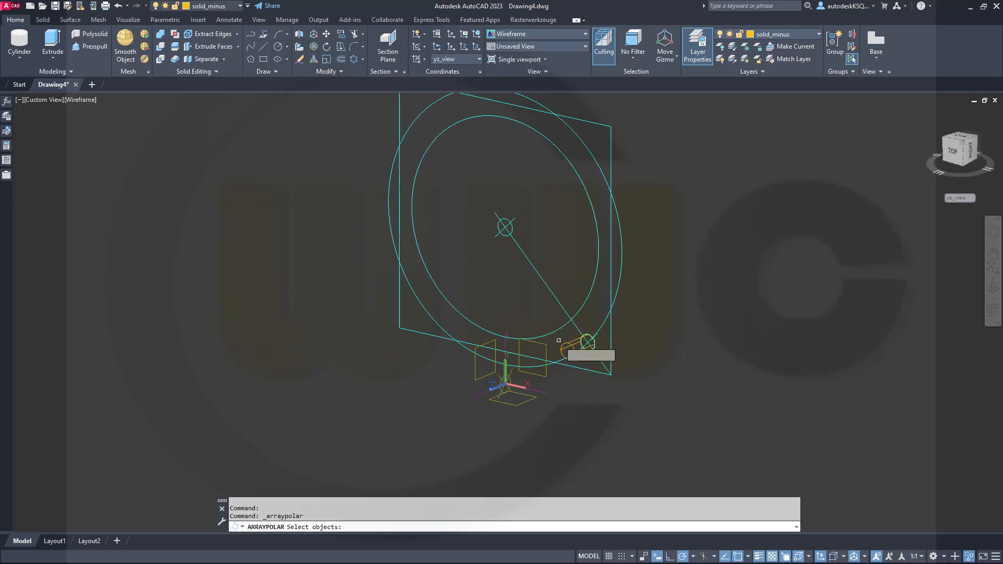
click(578, 347)
key(Return)
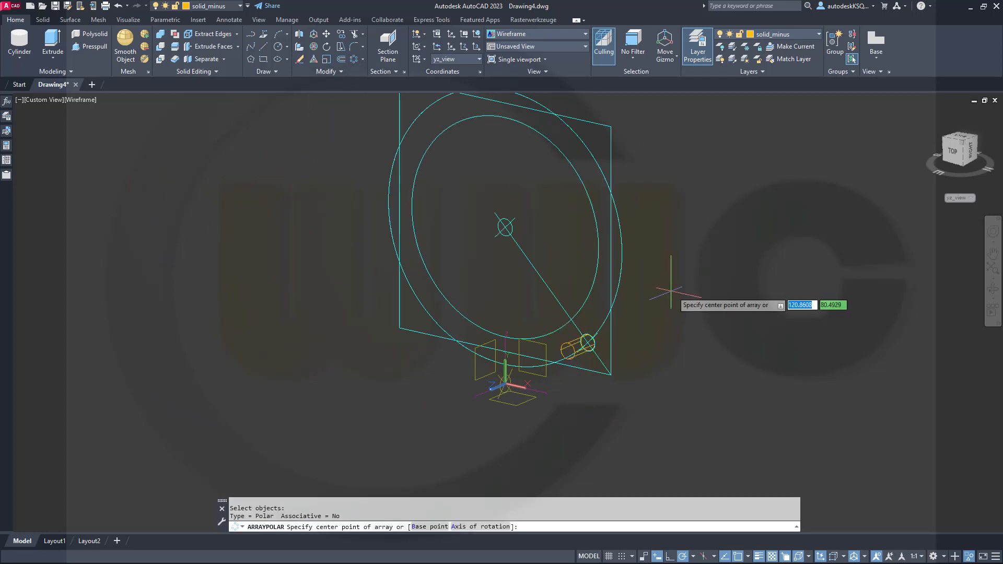
shift+right_click(673, 294)
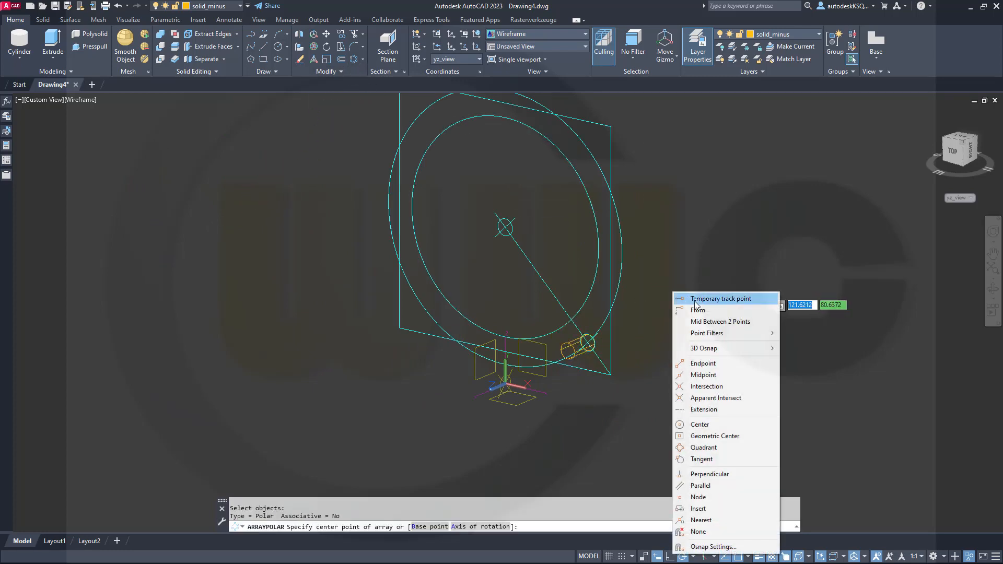
click(700, 497)
click(504, 228)
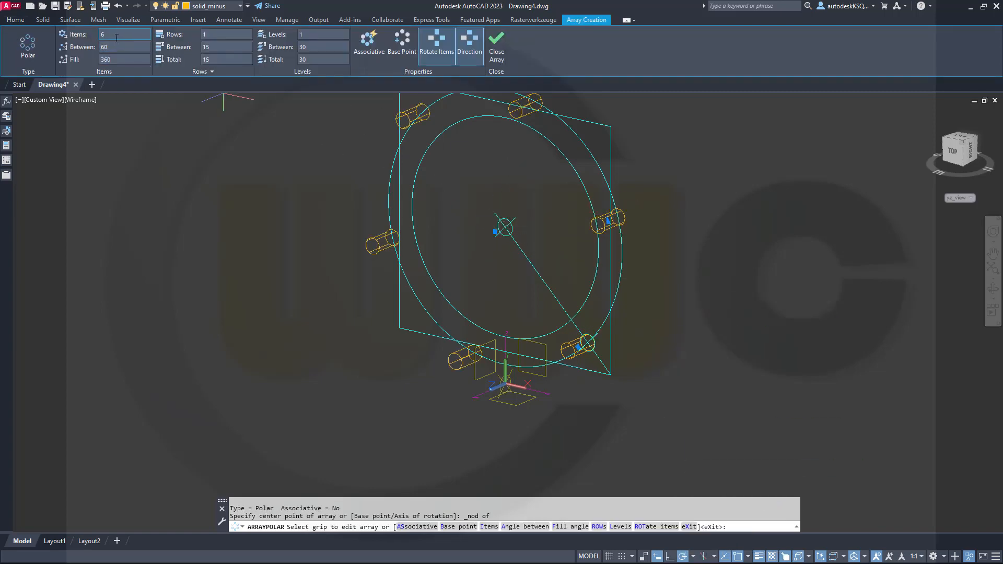
key(Return)
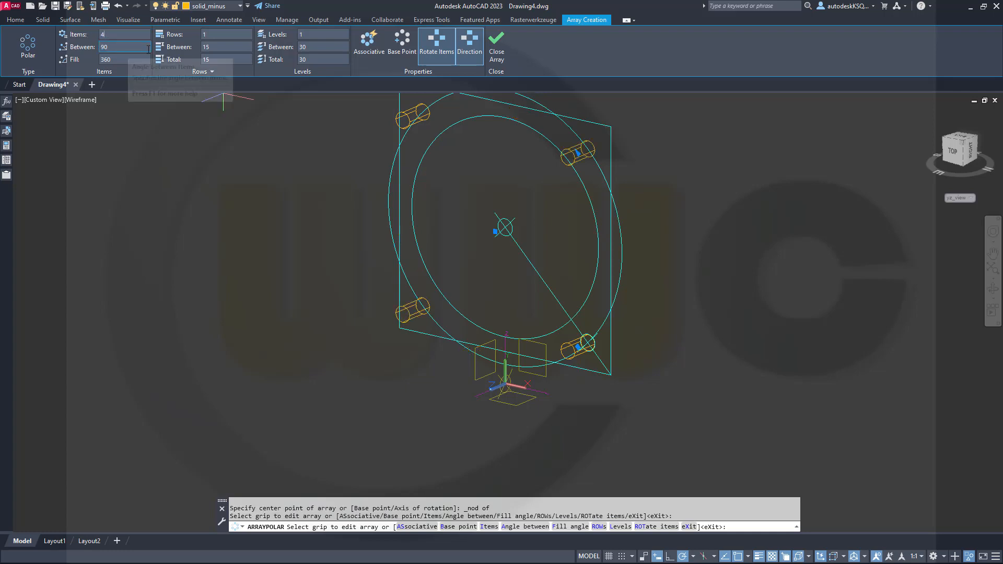
click(497, 48)
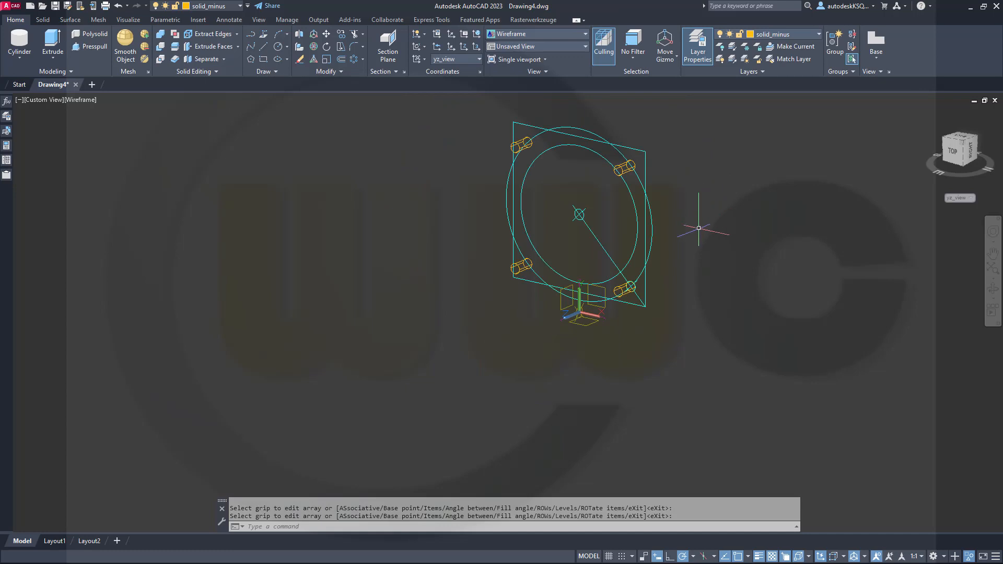
shift+middle_drag(679, 253, 647, 275)
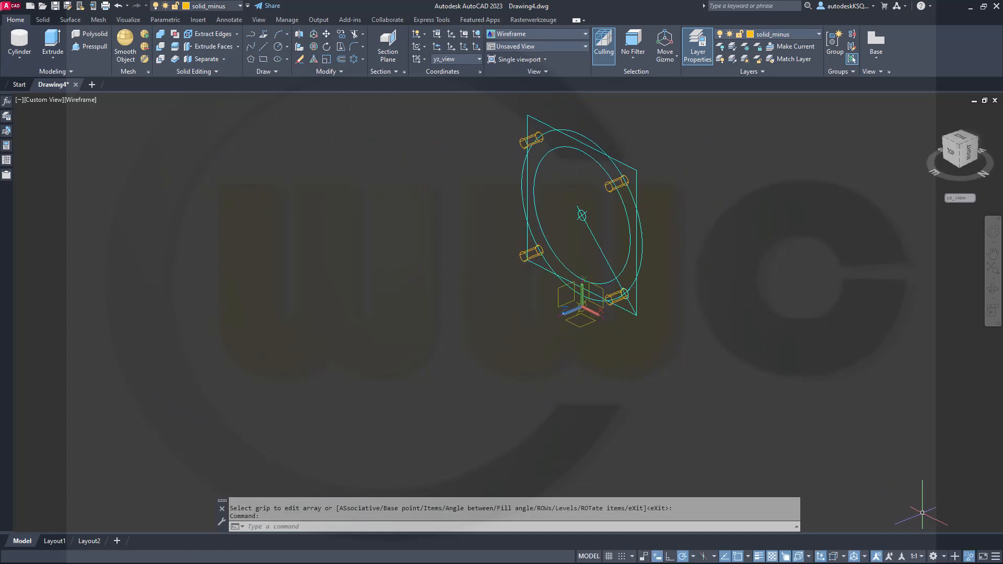
Step: End the object isolation so the hidden crankcase ring is displayed together with the flange sketch profile
click(969, 556)
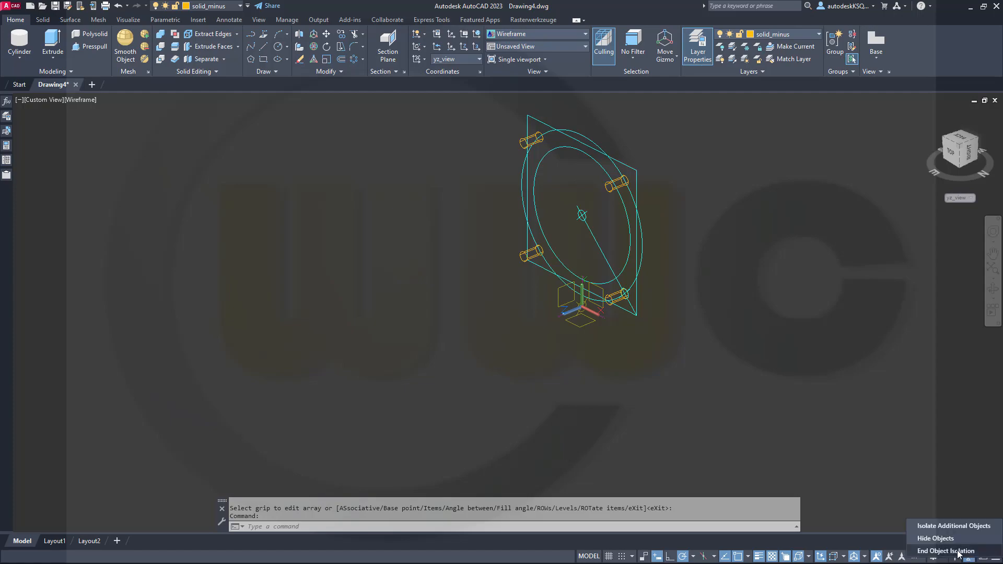
click(952, 551)
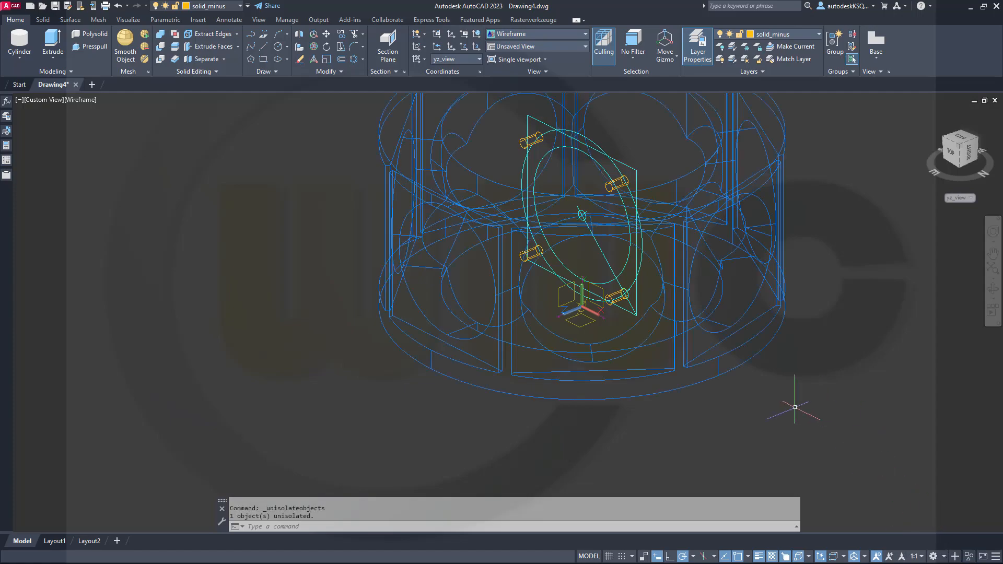
shift+middle_drag(794, 407, 752, 441)
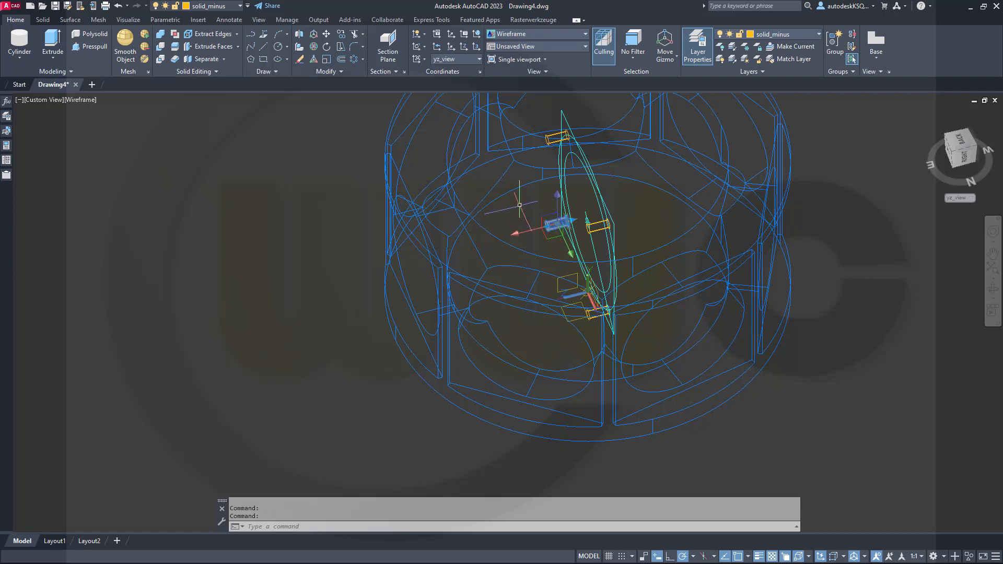
Step: Move the four small bolt-hole cylinders together 151 outward along their own axis into the crankcase flange
right_click(519, 204)
click(544, 213)
right_click(530, 205)
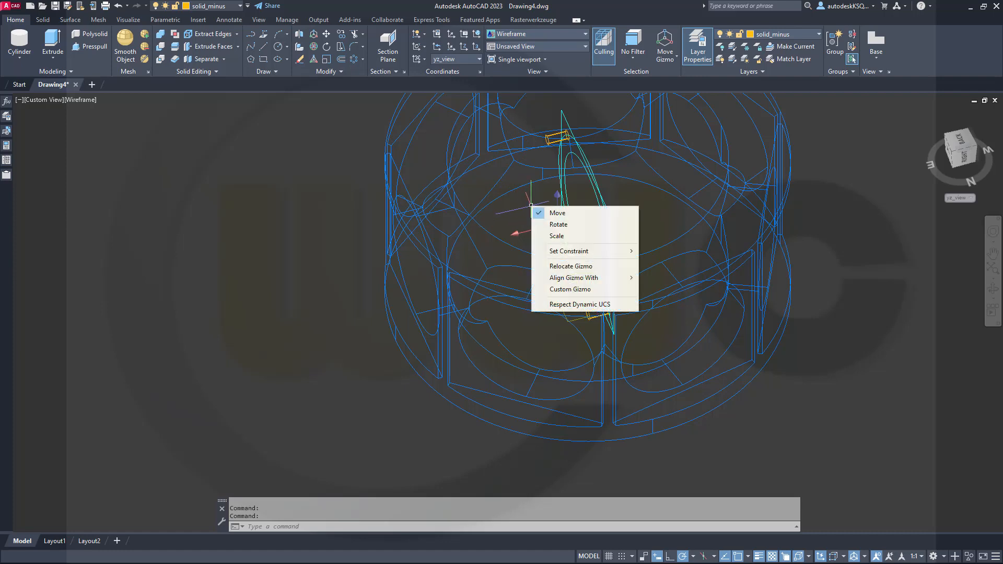
key(Escape)
key(Escape)
click(553, 222)
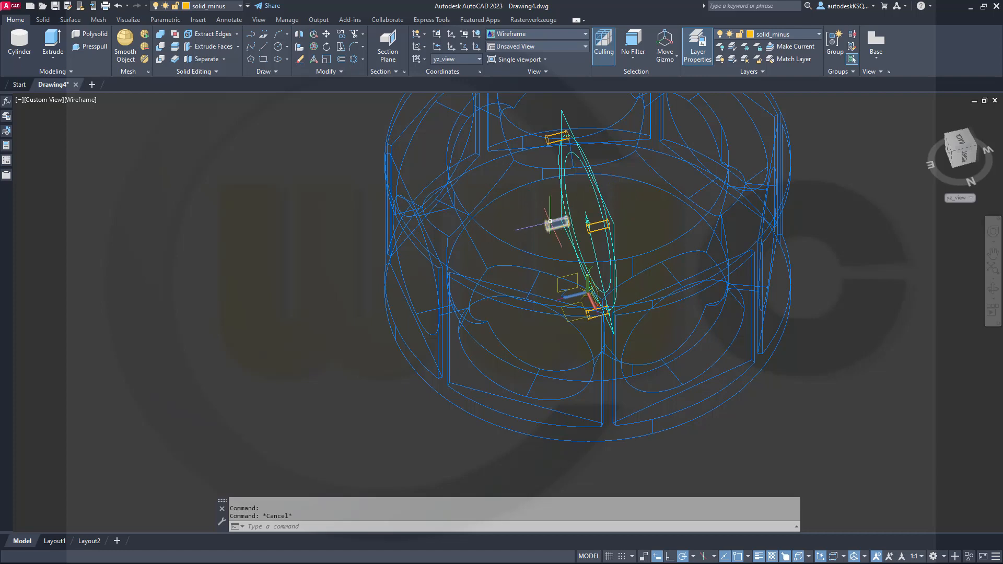
right_click(517, 203)
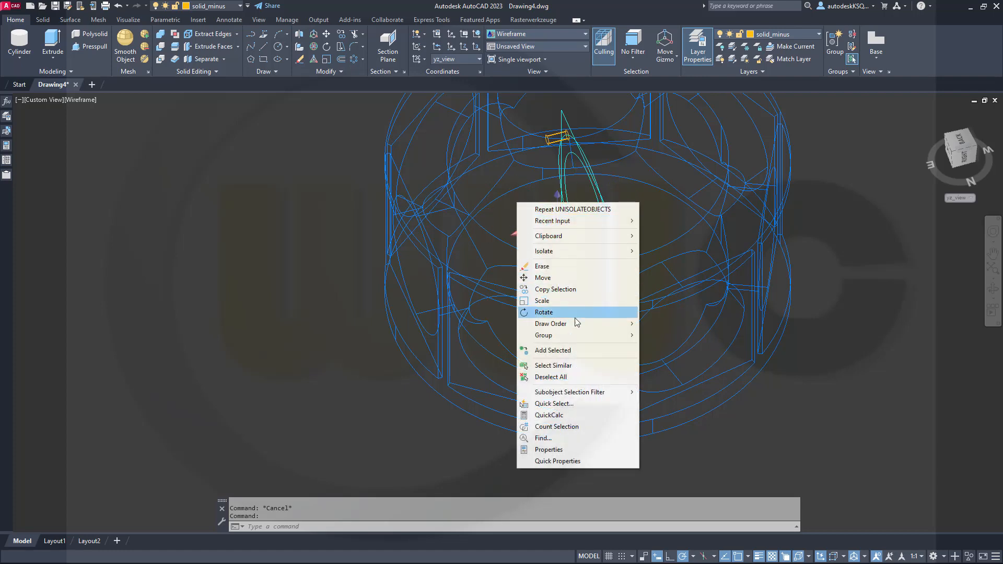
click(554, 366)
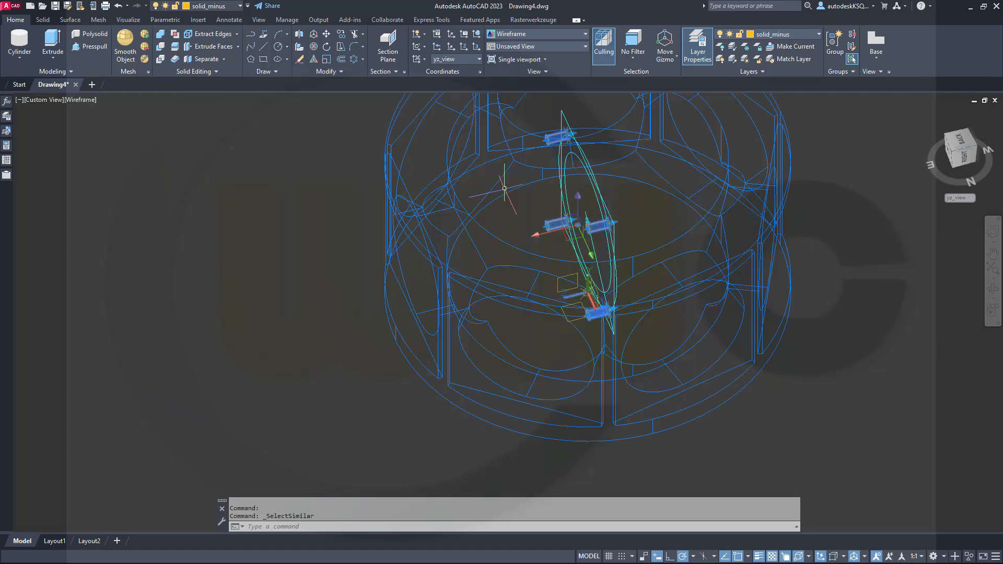
click(538, 232)
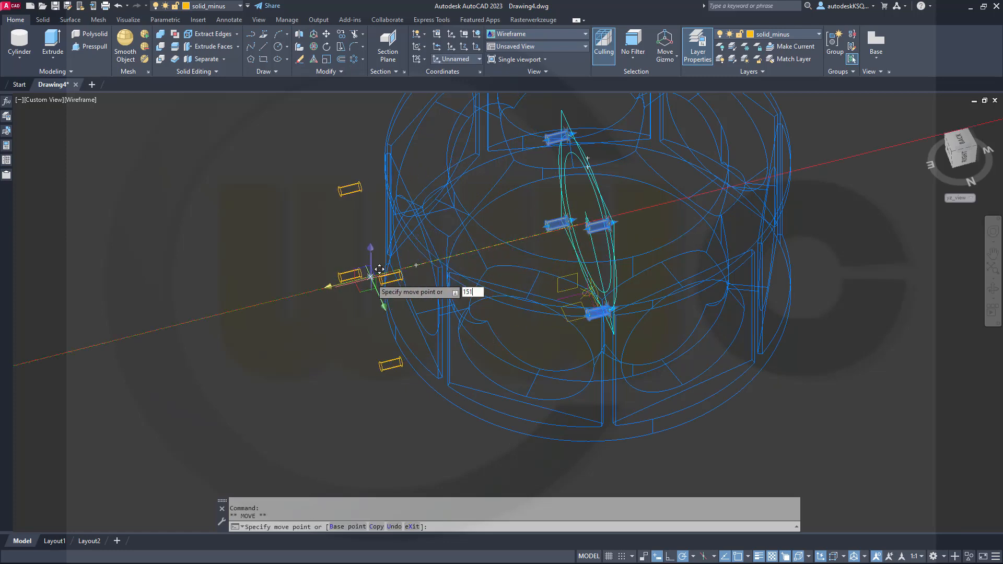
key(Return)
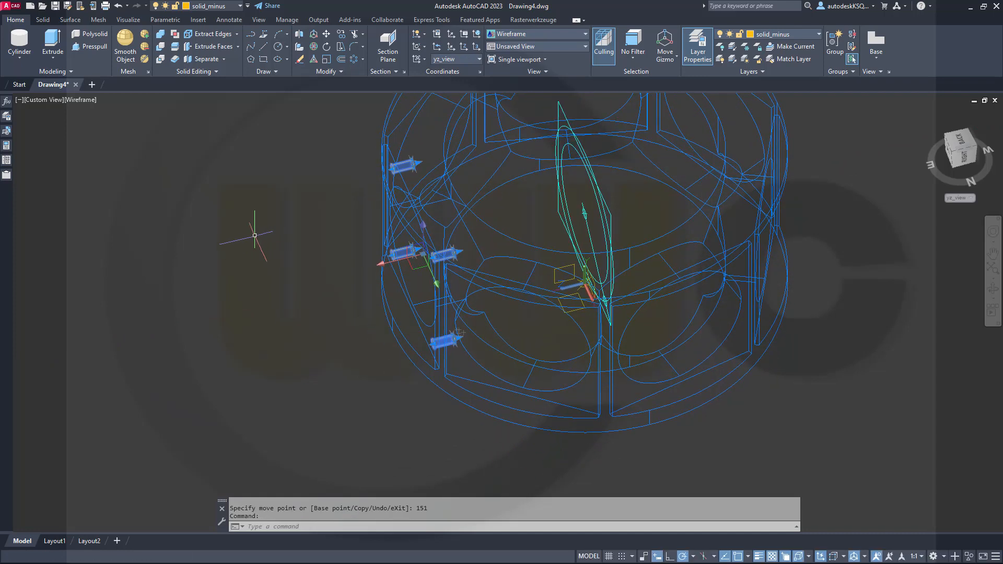
Step: Switch to the preset Top view and its UCS, framing the crankcase ring with the moved cylinders
shift+middle_drag(253, 228, 273, 241)
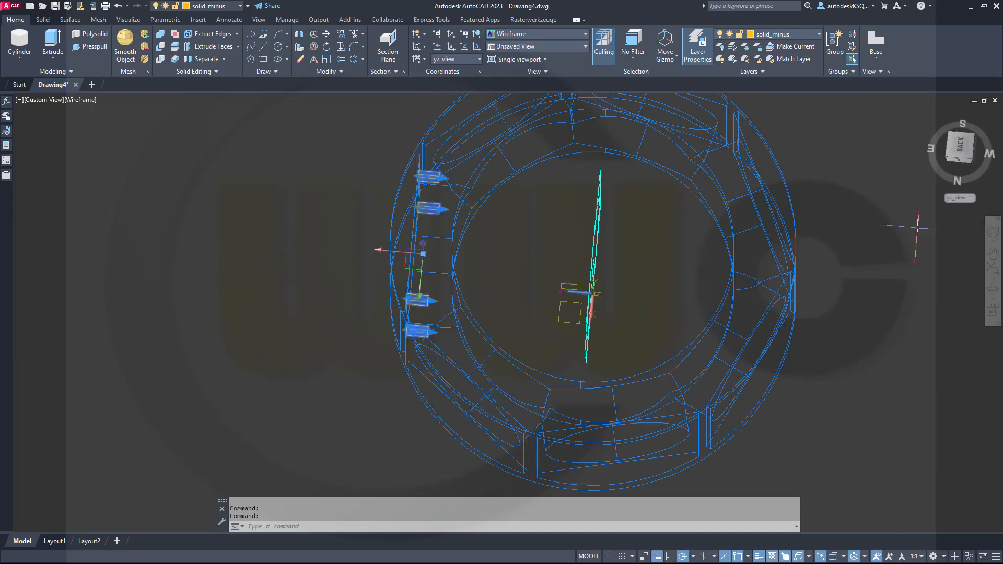
click(44, 103)
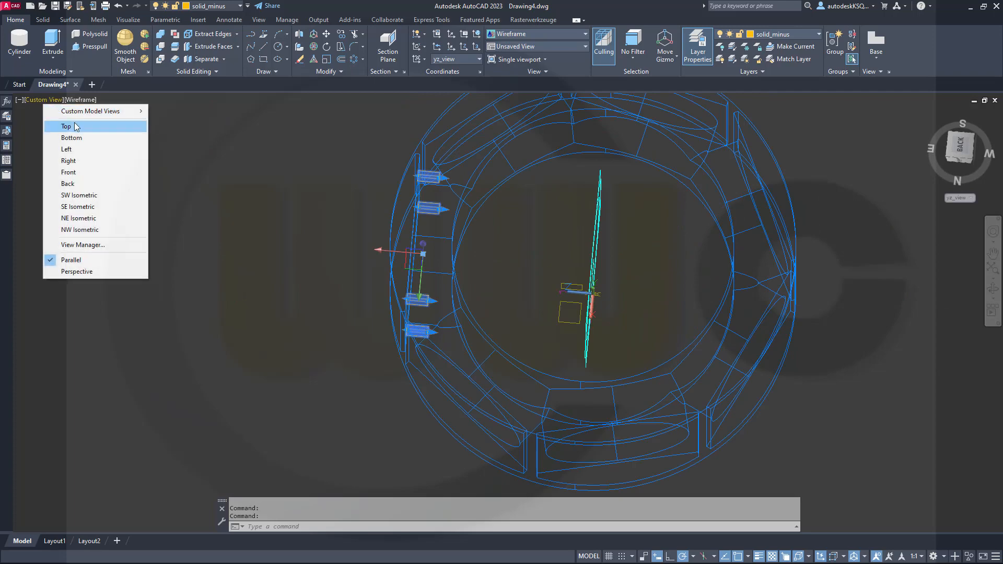
click(47, 125)
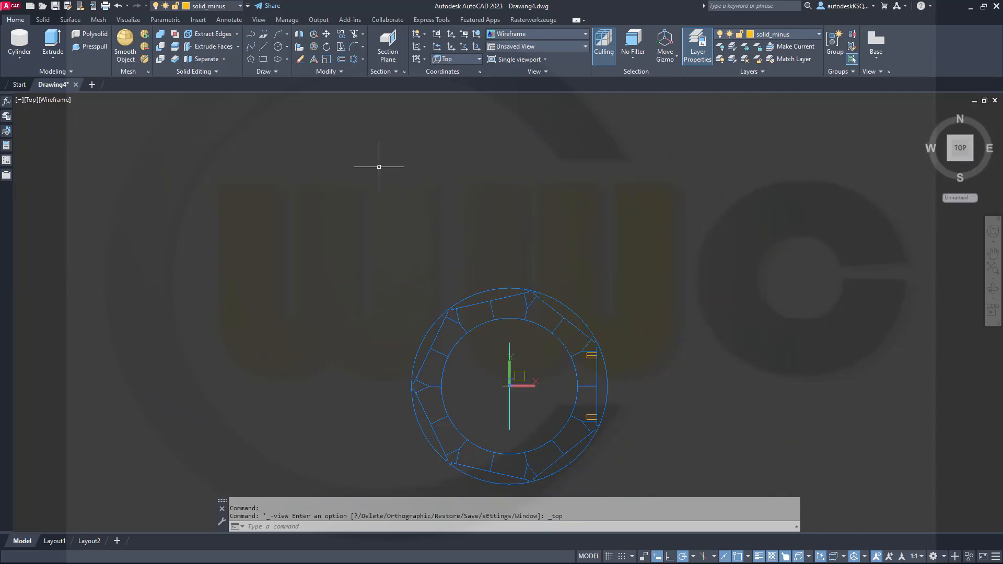
scroll(705, 450, up, 2)
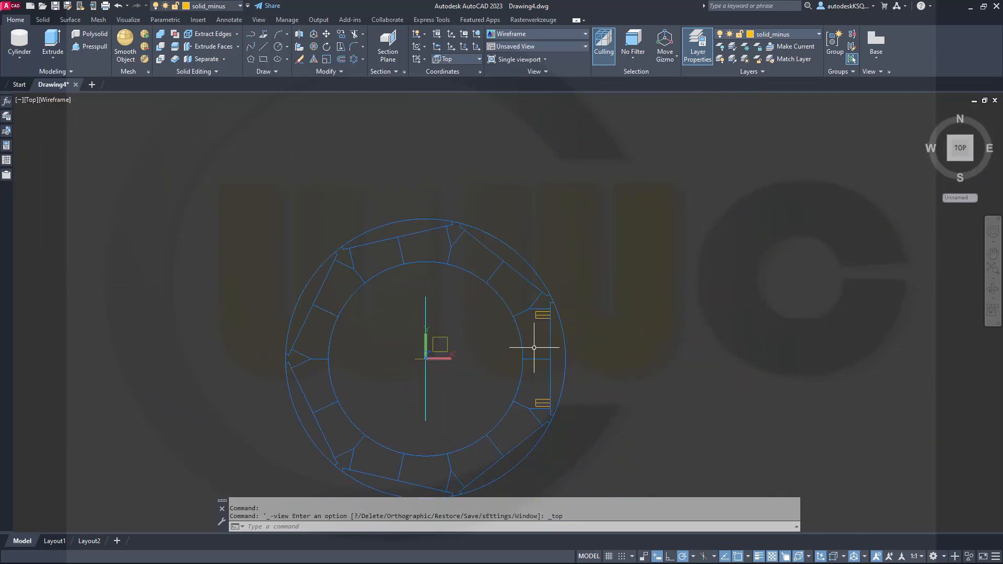
Step: Polar-array all the bolt-hole cylinders around the point 0,0 with 7 items over 360 degrees
click(538, 317)
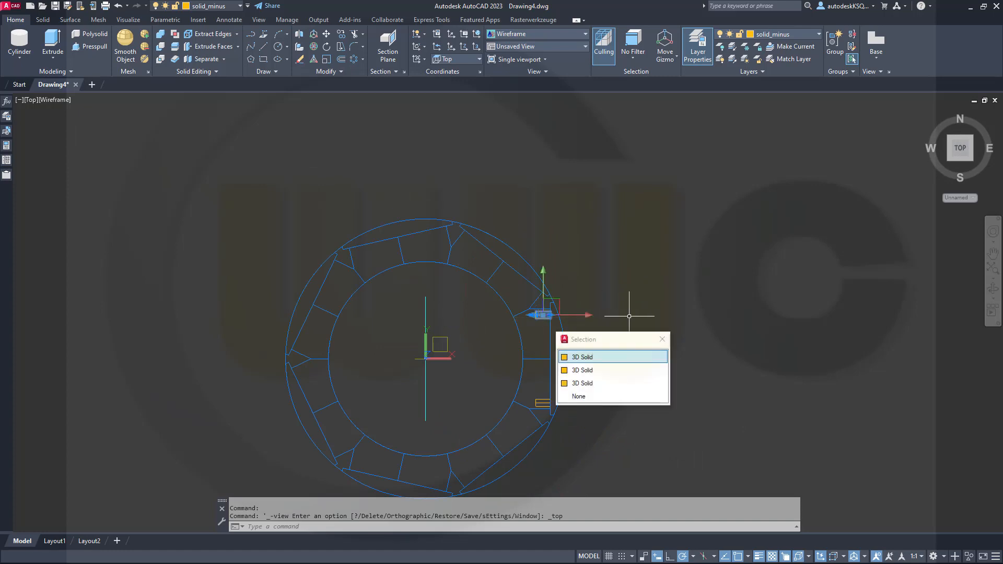
right_click(693, 287)
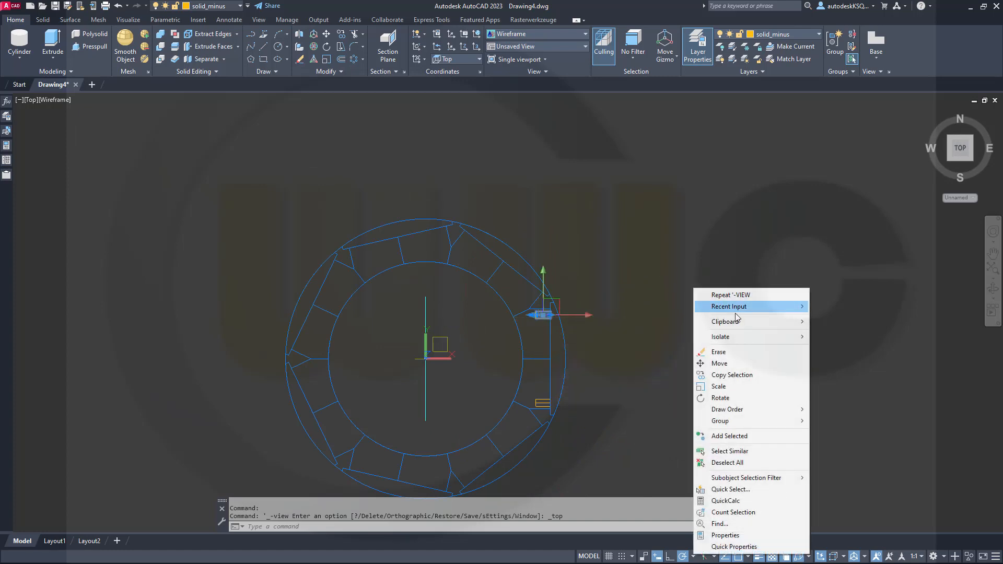
click(736, 453)
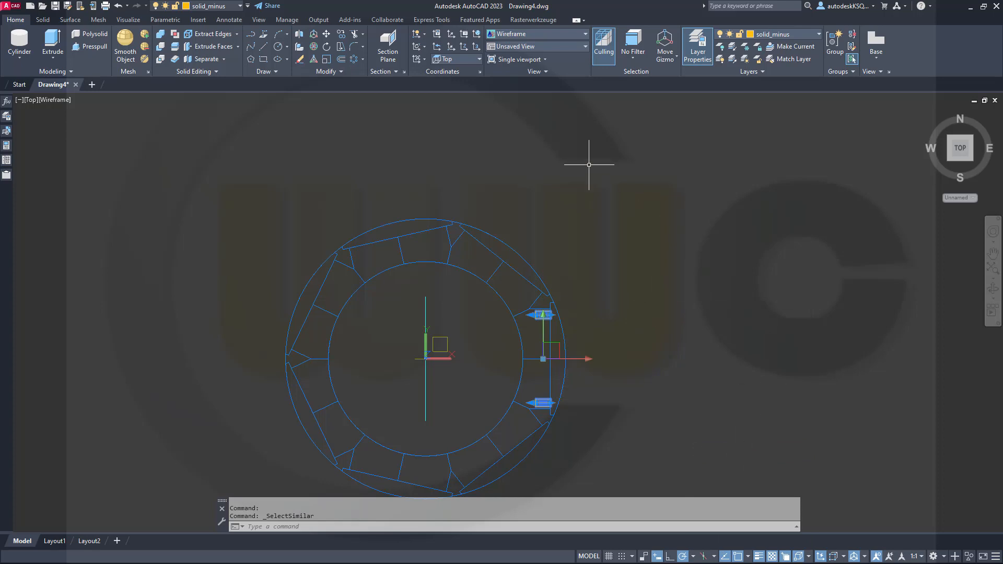
click(581, 223)
click(581, 222)
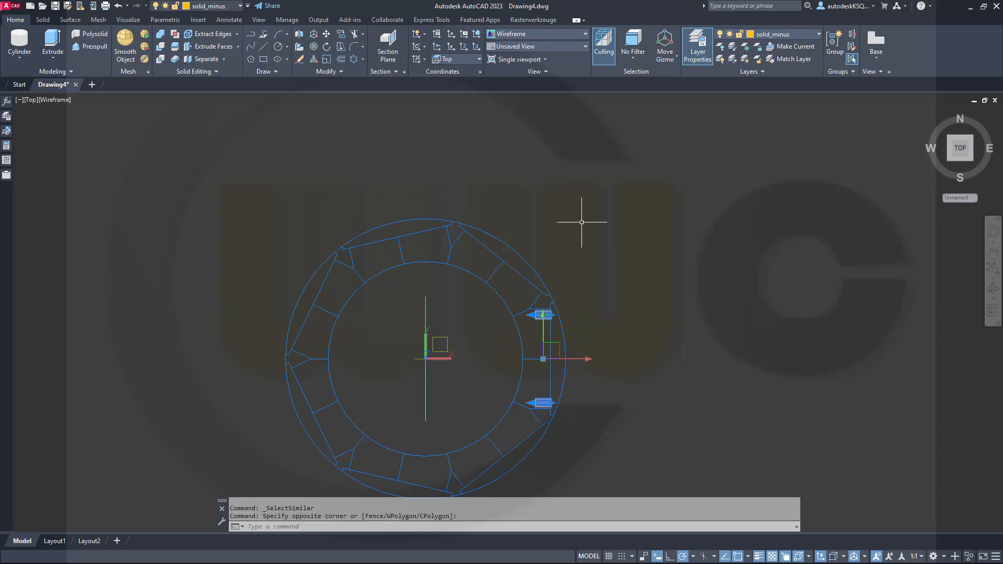
click(354, 59)
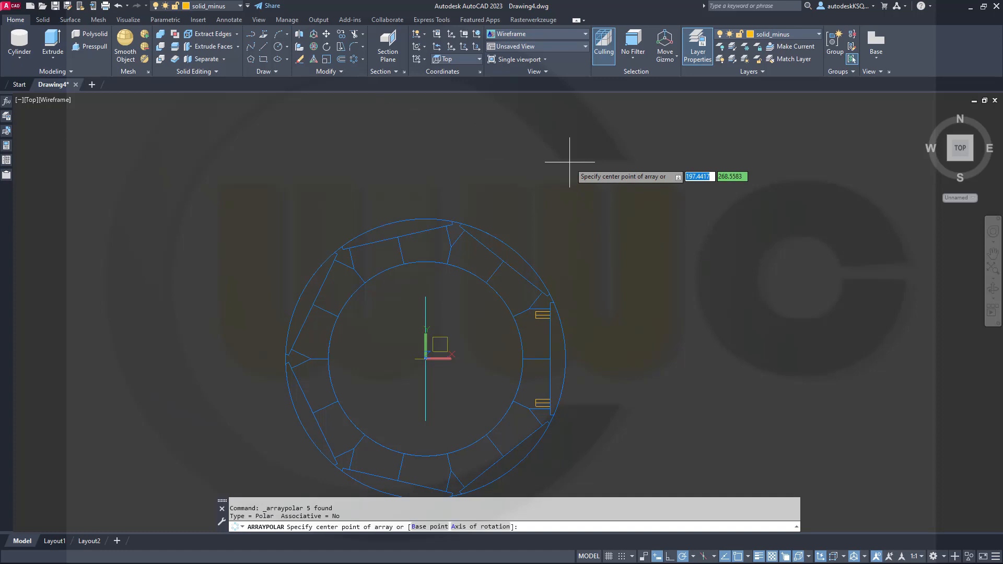
text(0)
key(Tab)
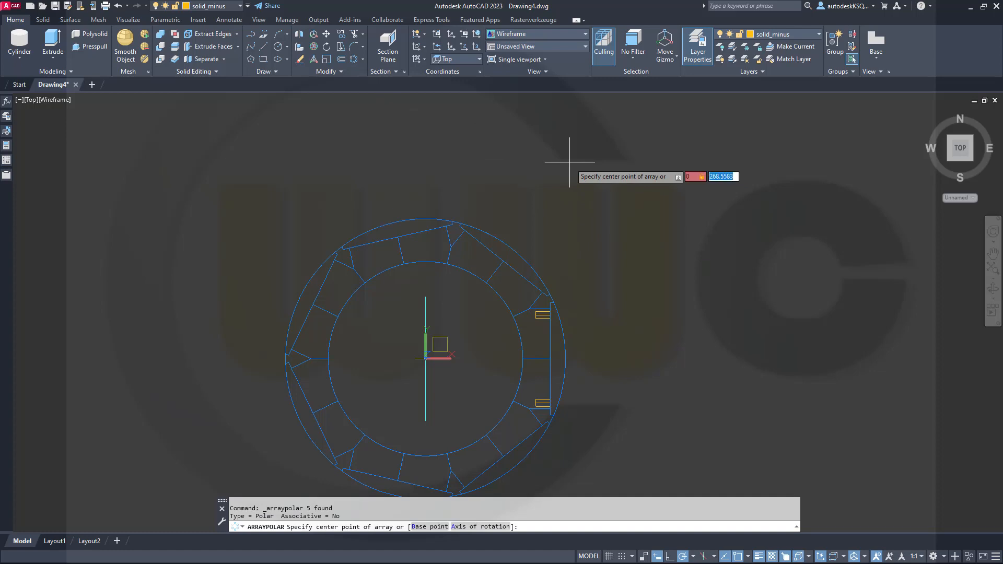
text(0)
key(Return)
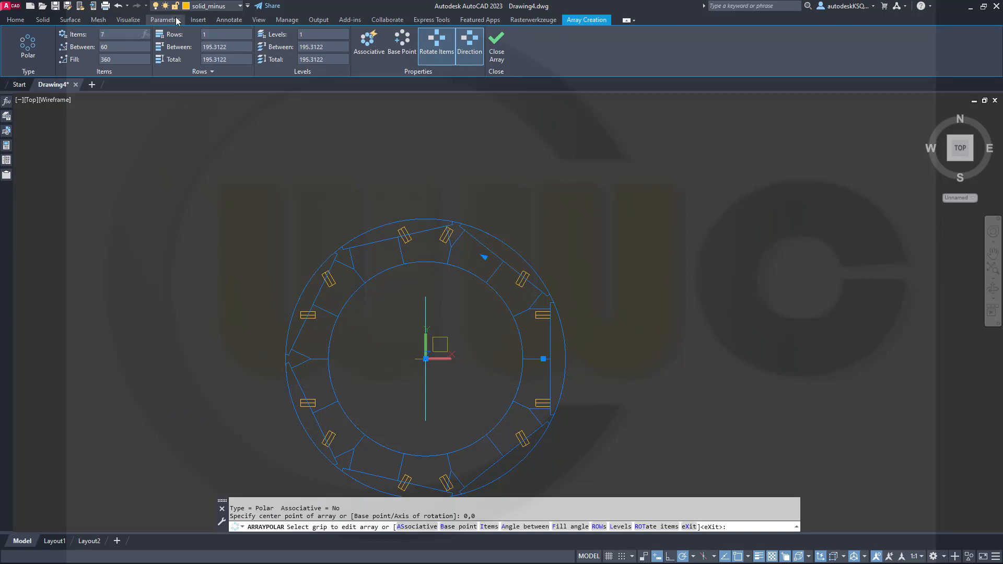
text(7)
key(Return)
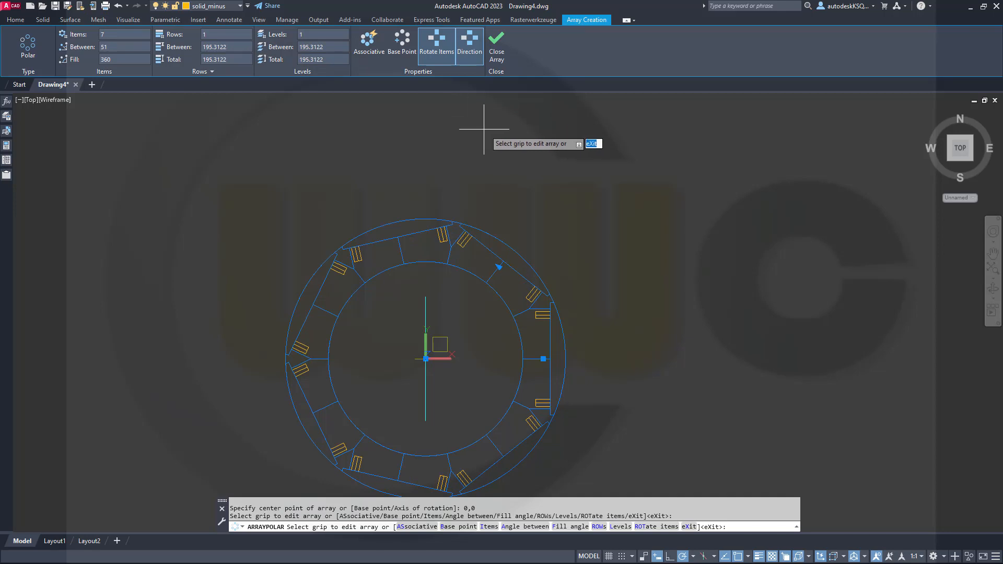
click(496, 52)
Step: Turn off the sketches layer so only the crankcase ring and the cutting cylinders are displayed
mouse_move(592, 253)
middle_down()
mouse_move(607, 280)
mouse_move(676, 259)
mouse_move(640, 188)
mouse_move(620, 238)
mouse_move(587, 172)
mouse_move(492, 253)
mouse_move(486, 230)
mouse_move(577, 150)
mouse_move(601, 241)
mouse_move(539, 213)
mouse_move(543, 237)
mouse_move(530, 240)
mouse_move(558, 254)
mouse_move(552, 221)
mouse_move(550, 237)
mouse_move(532, 225)
middle_up()
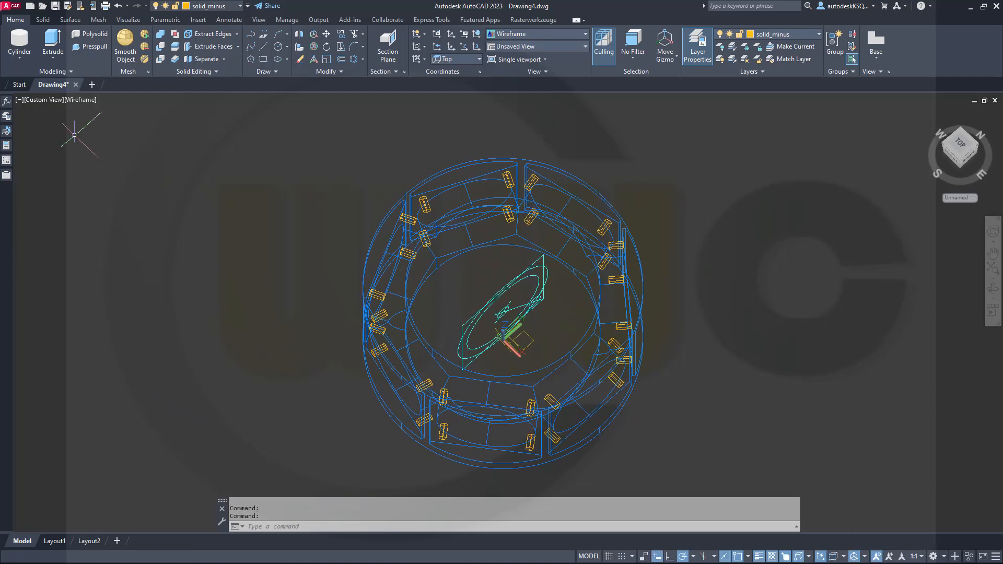
click(237, 7)
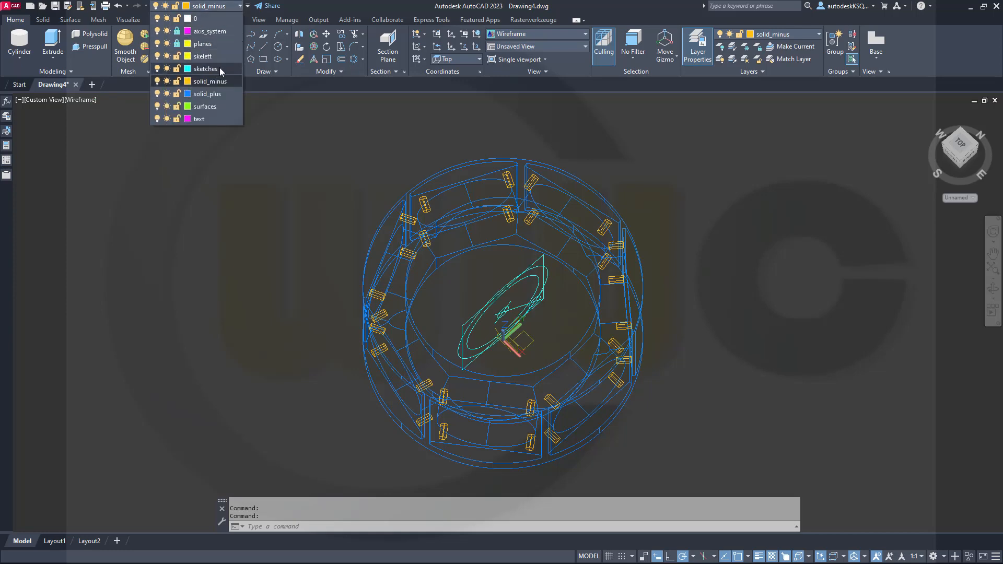
click(158, 69)
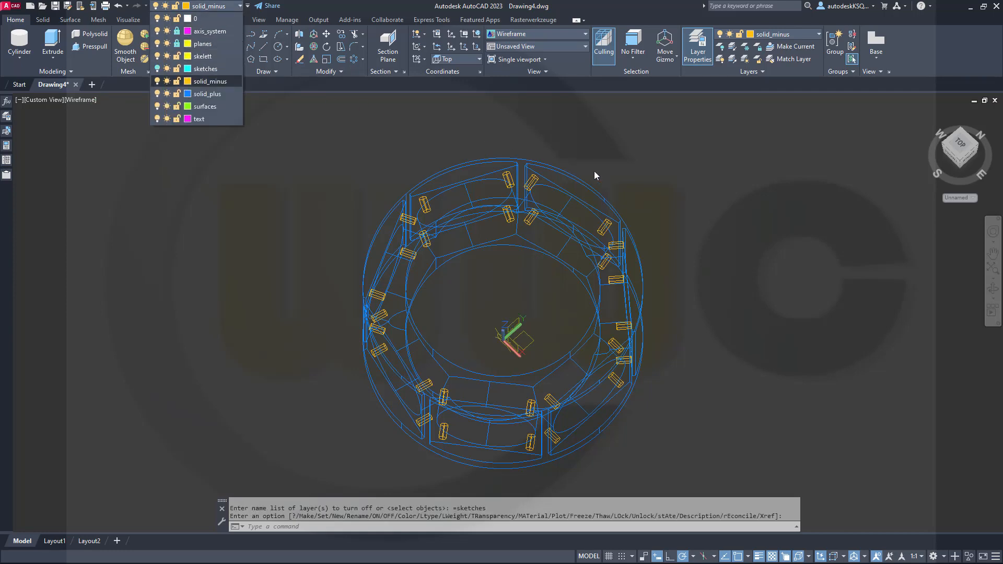
shift+middle_drag(700, 246, 697, 304)
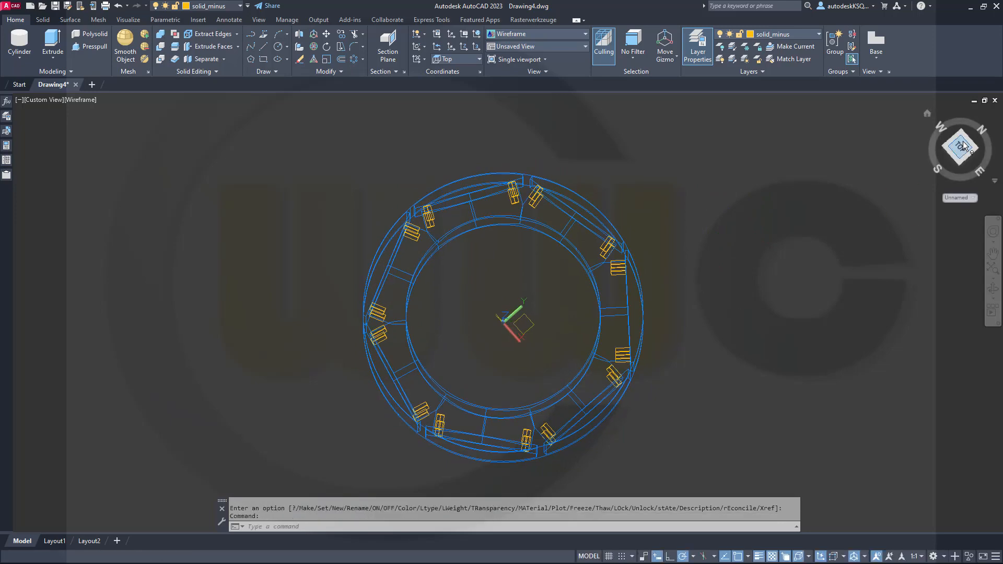
Step: Subtract all the arrayed bolt-hole cylinders from the crankcase ring
click(961, 148)
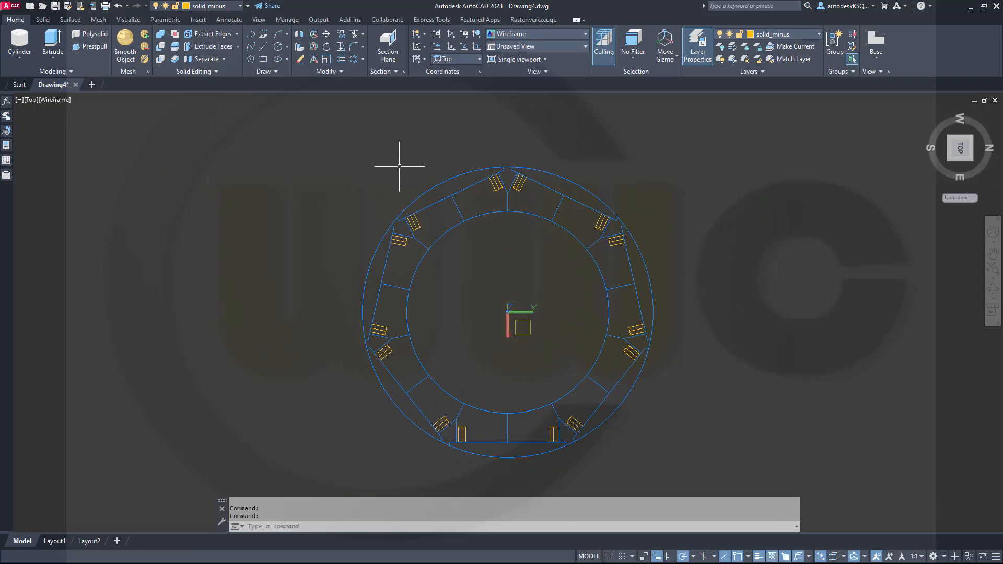
click(160, 47)
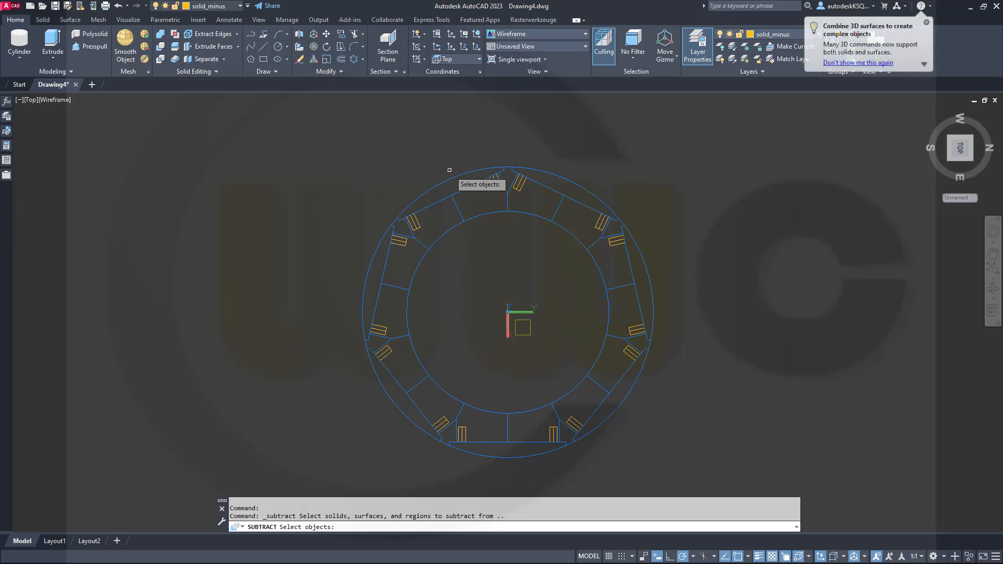
click(444, 179)
key(Return)
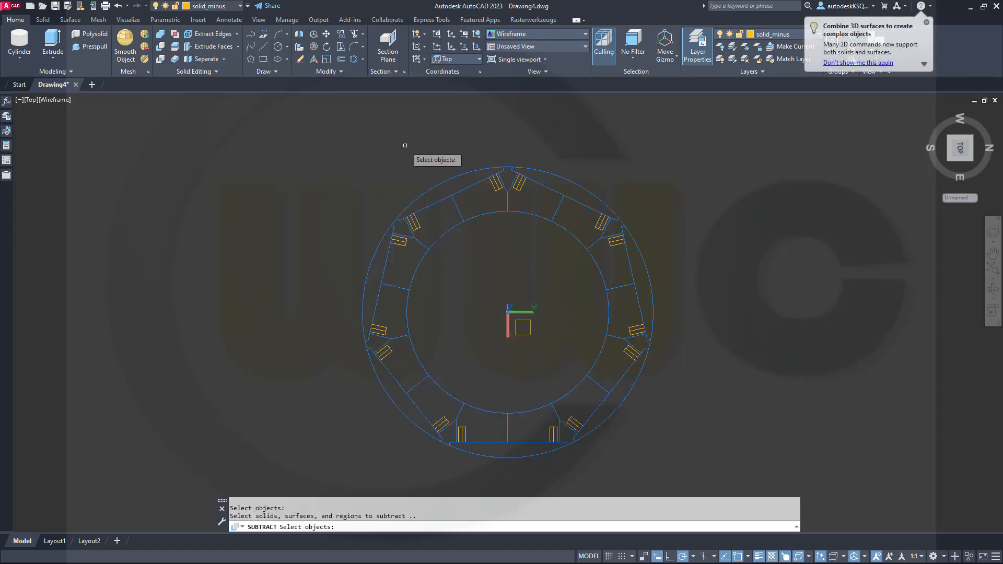
click(739, 460)
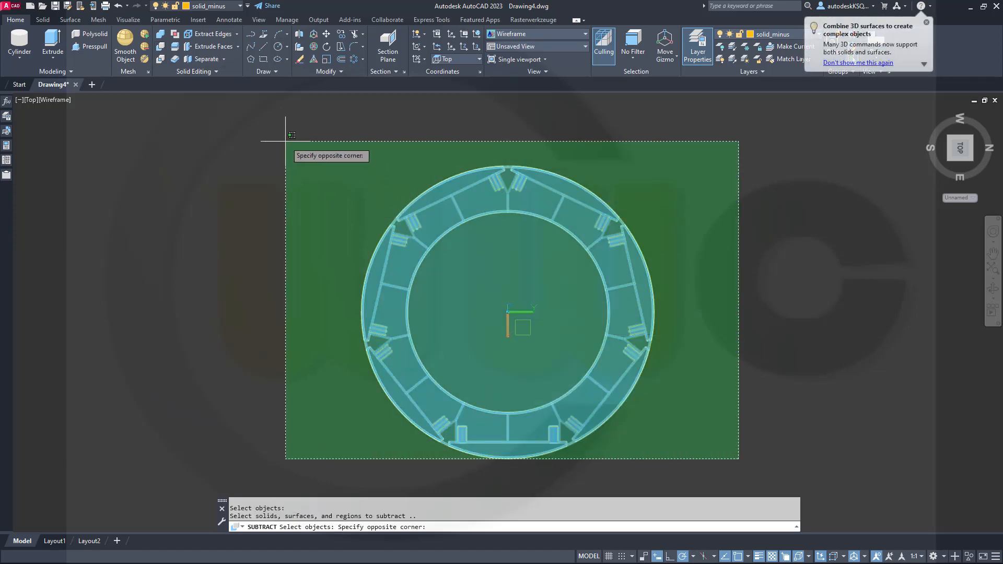
click(285, 140)
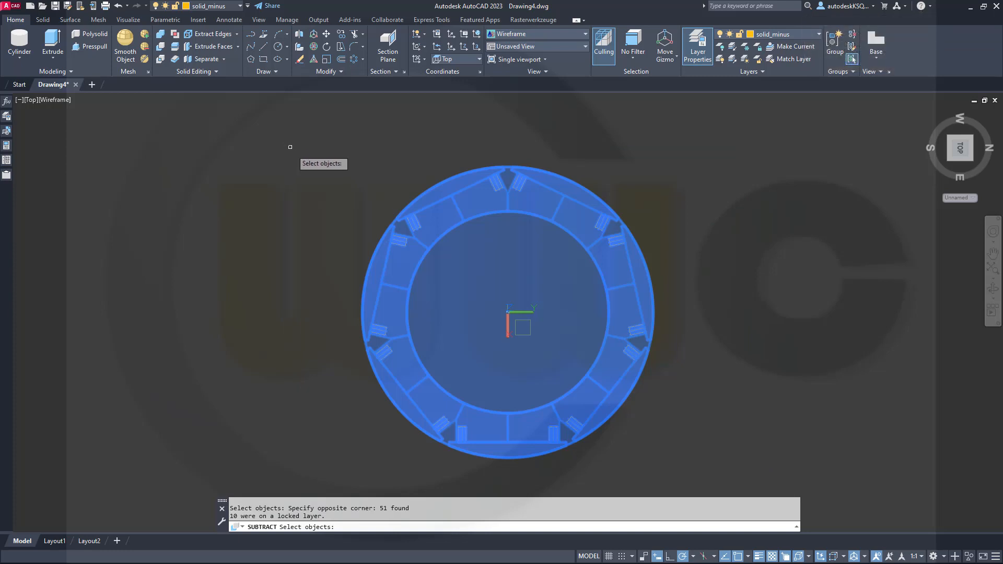
shift+click(460, 223)
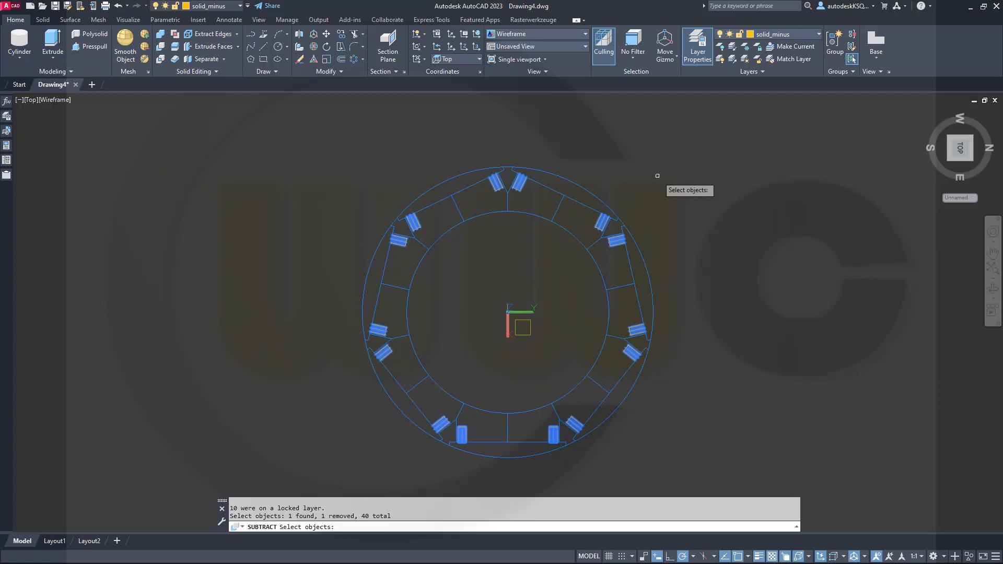
key(Return)
shift+middle_drag(742, 317, 674, 334)
middle_drag(803, 369, 648, 325)
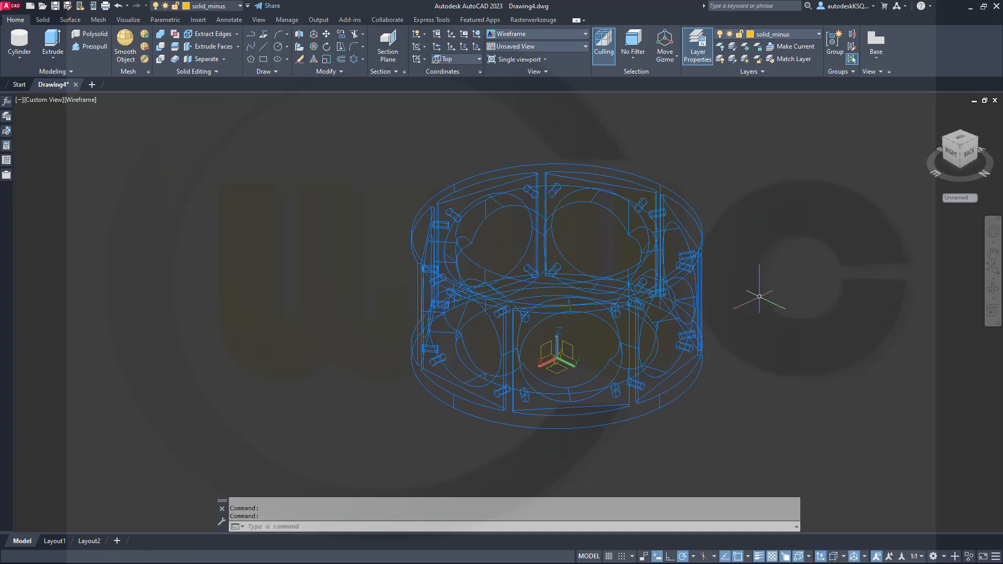
Step: Restore the yz_view UCS and turn the crankcase to the Right view
click(974, 199)
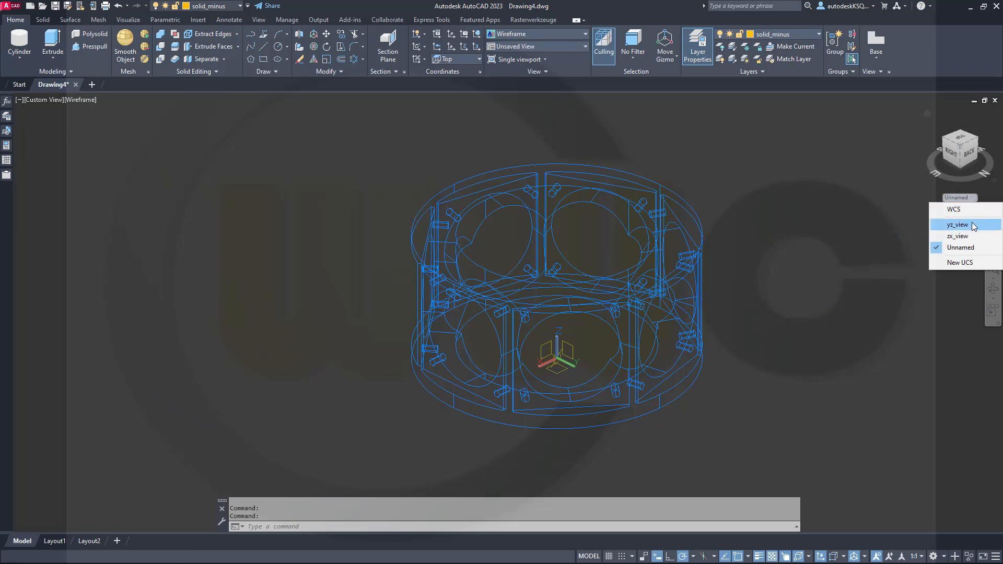
click(972, 224)
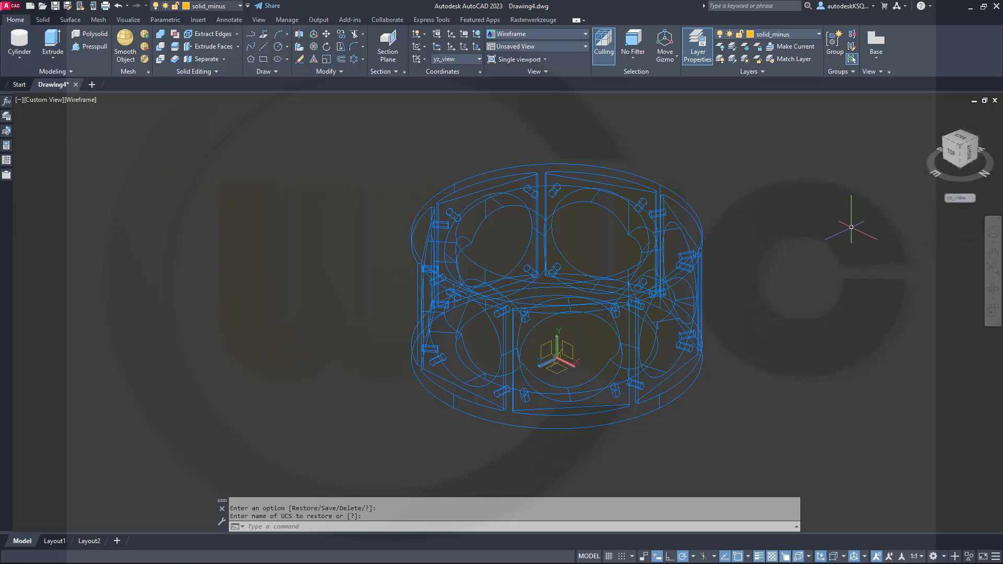
click(956, 152)
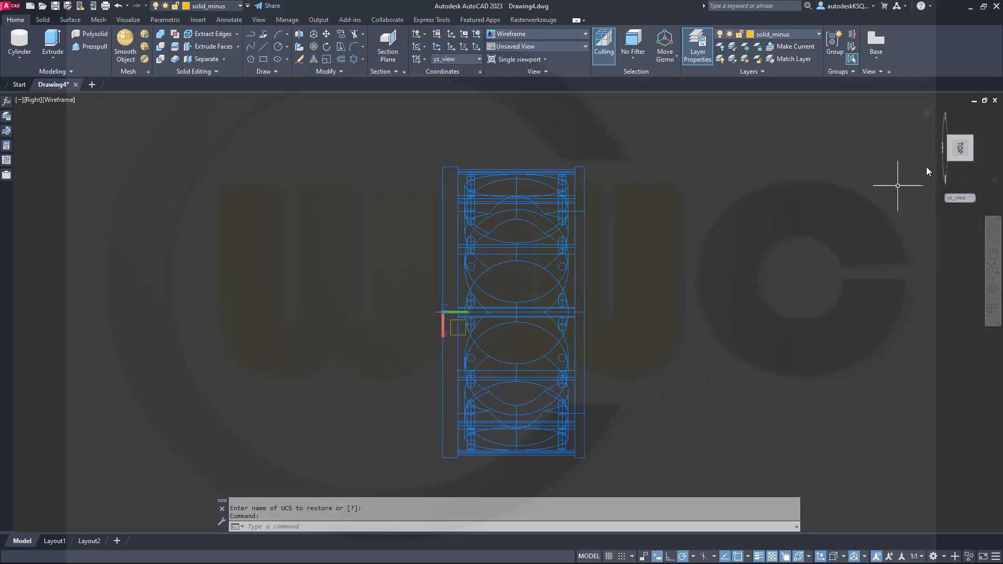
Step: Rotate the Right view so the crankcase axis stands vertical, and hide the crankcase solid
click(987, 114)
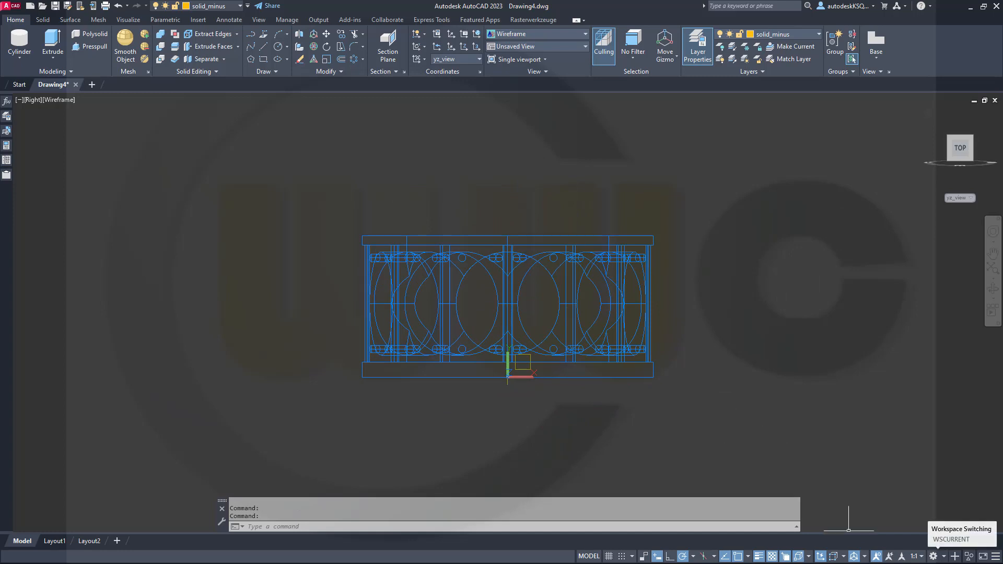
click(970, 559)
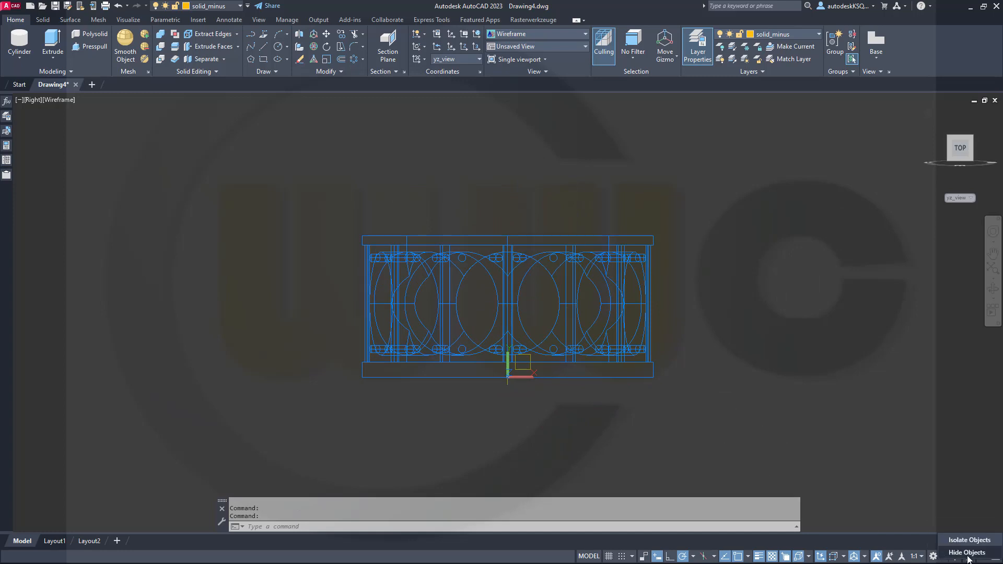
click(966, 553)
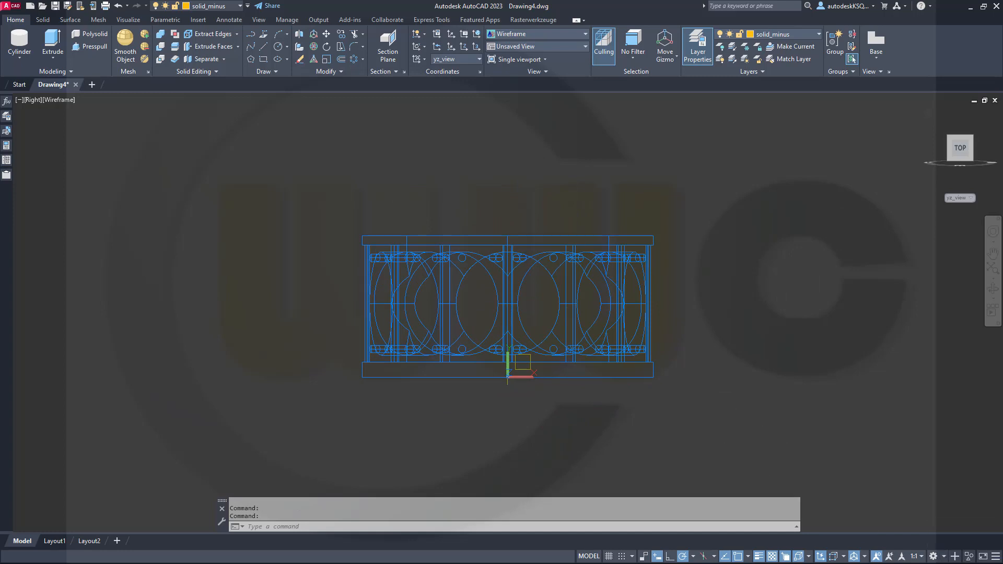
click(639, 377)
key(Return)
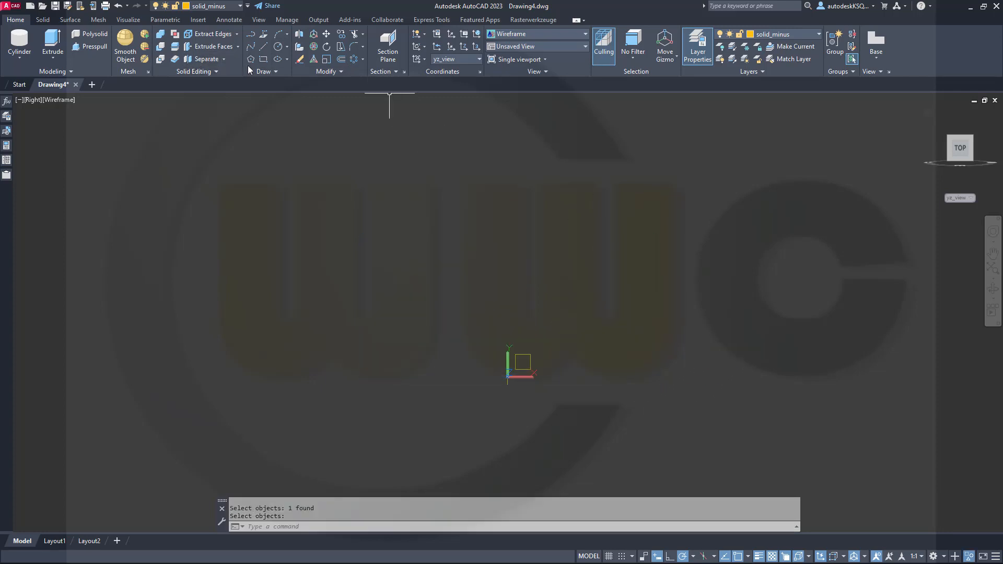
Step: Draw a circle with its centre at 140,103 and a radius of 40
click(278, 47)
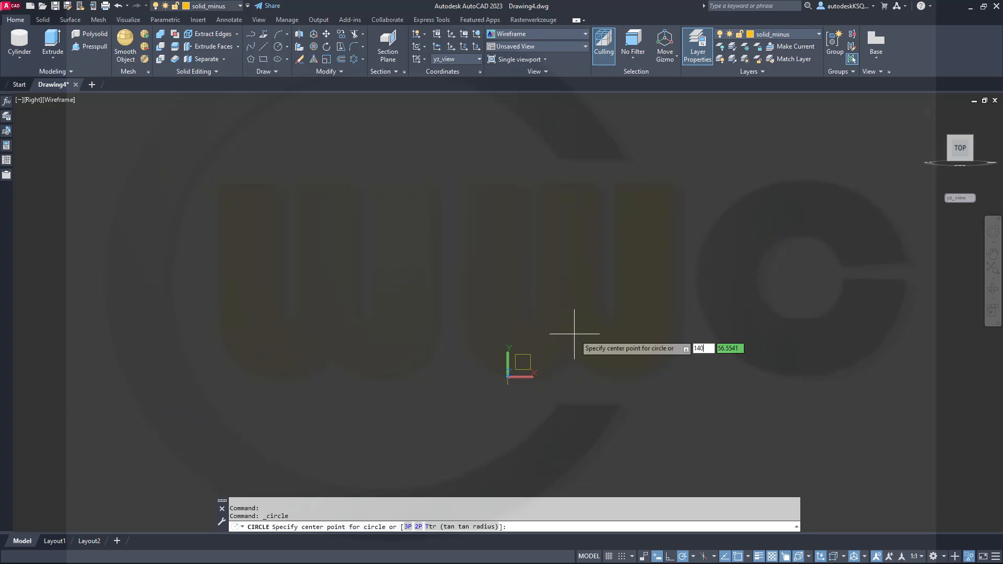
key(Tab)
key(Return)
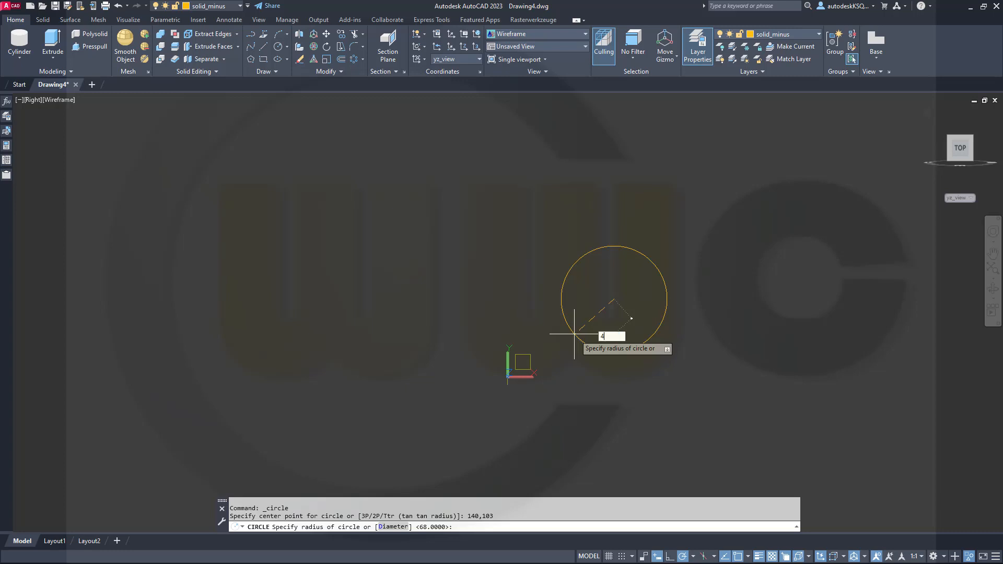
key(Return)
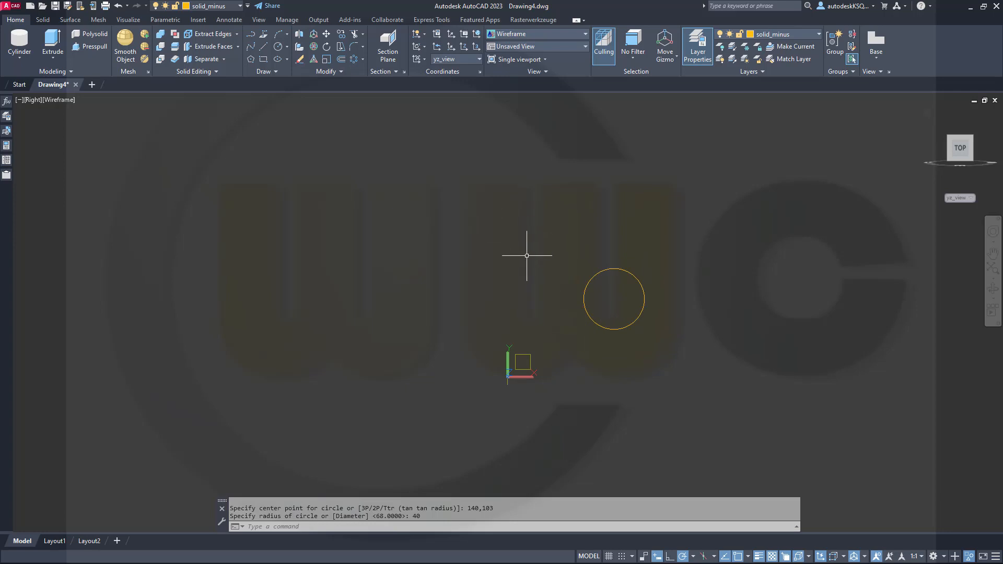
Step: Move the radius-40 circle to the sketches layer and turn that layer on
click(593, 277)
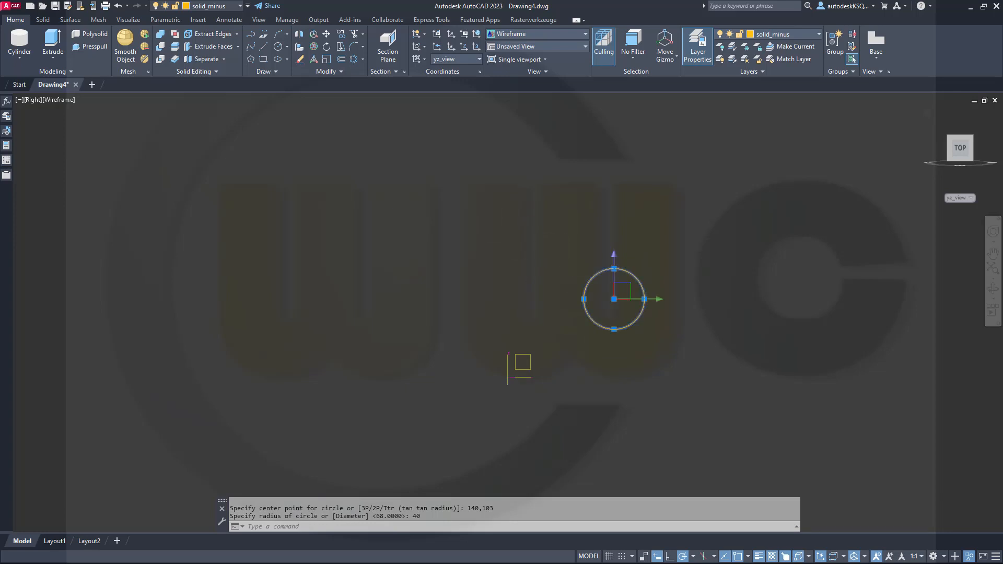
click(240, 7)
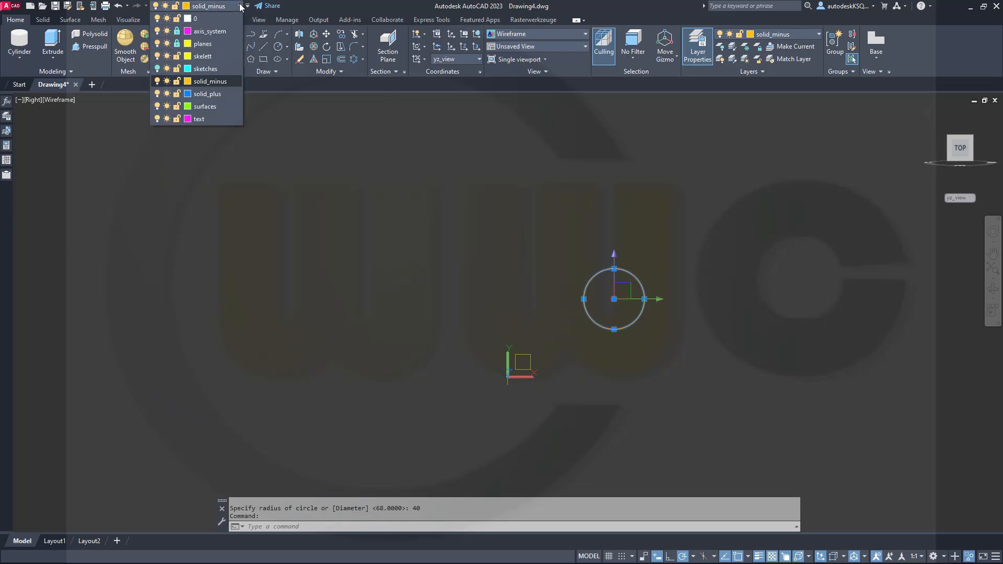
click(229, 67)
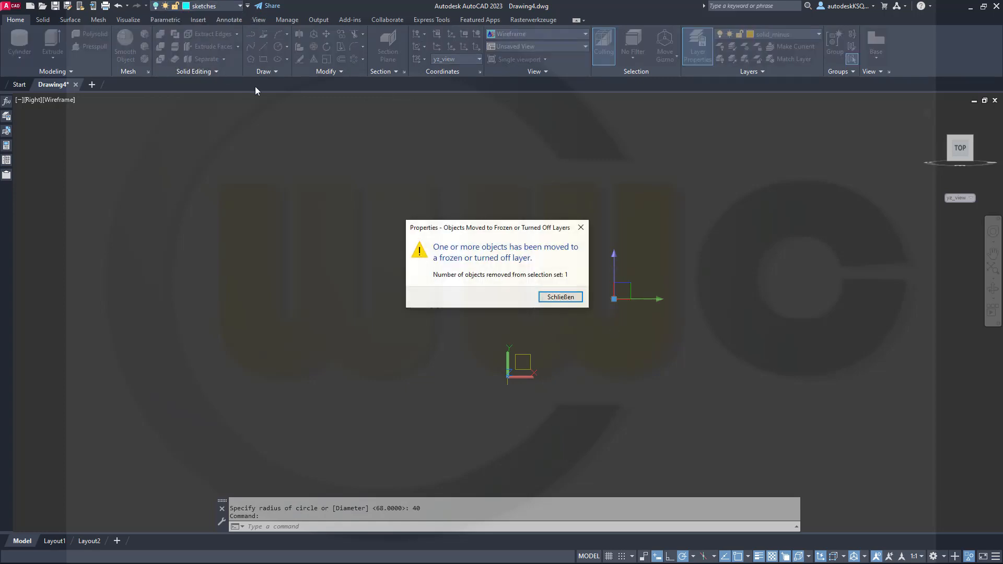
click(559, 297)
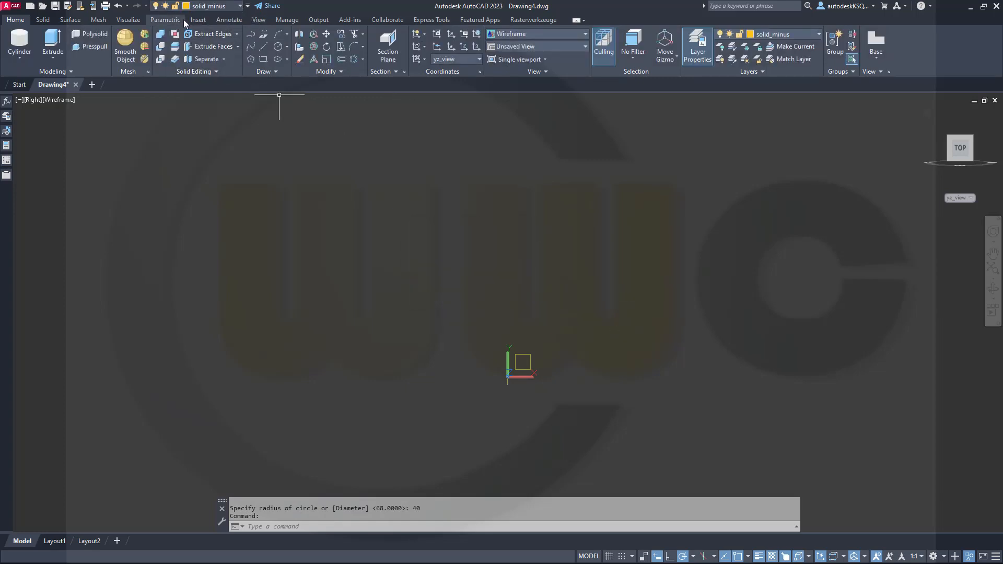
click(240, 6)
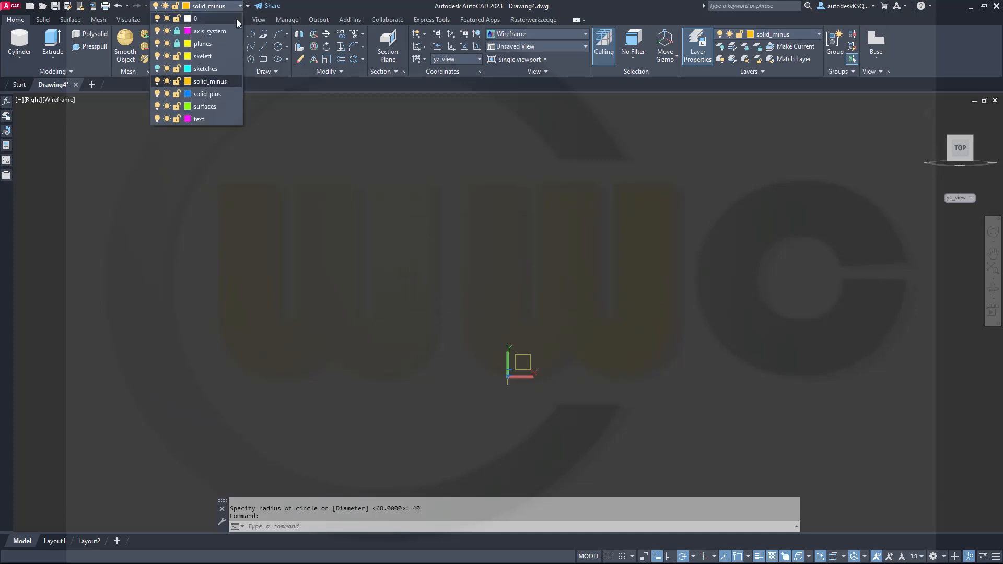
click(157, 69)
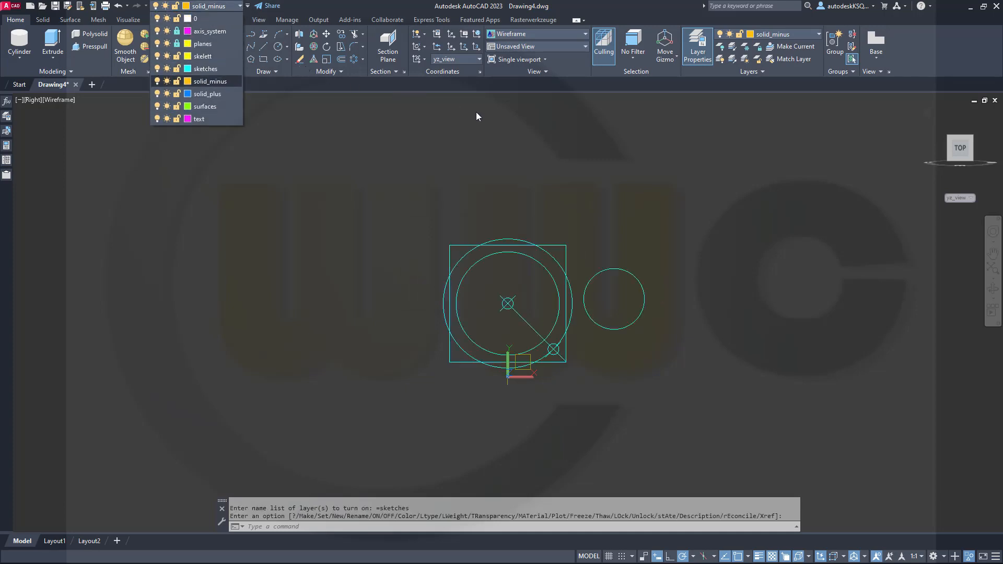
click(360, 146)
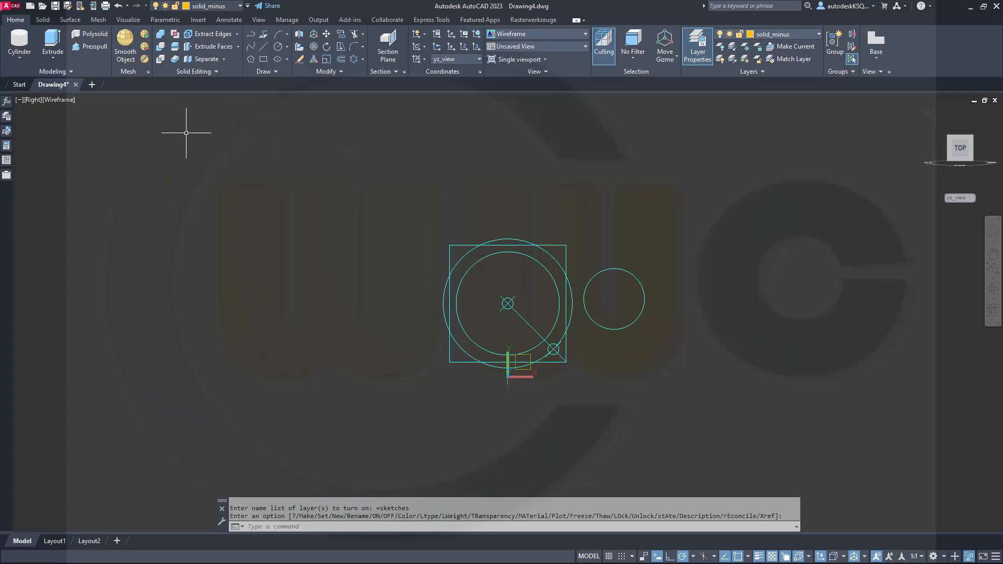
Step: Revolve the radius-40 circle through 360 degrees as a solid about the vertical Z axis, starting at the origin node
click(45, 20)
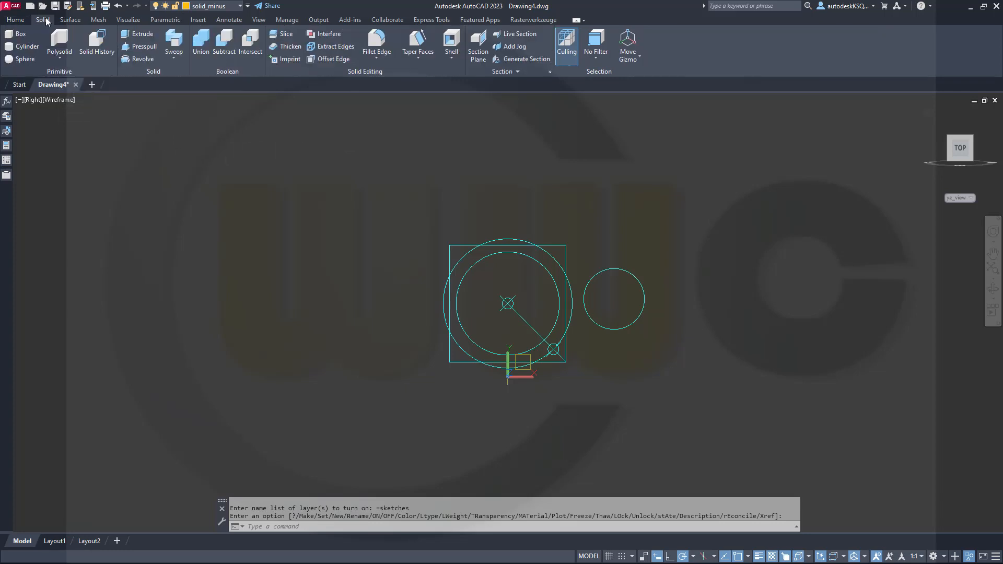
click(141, 59)
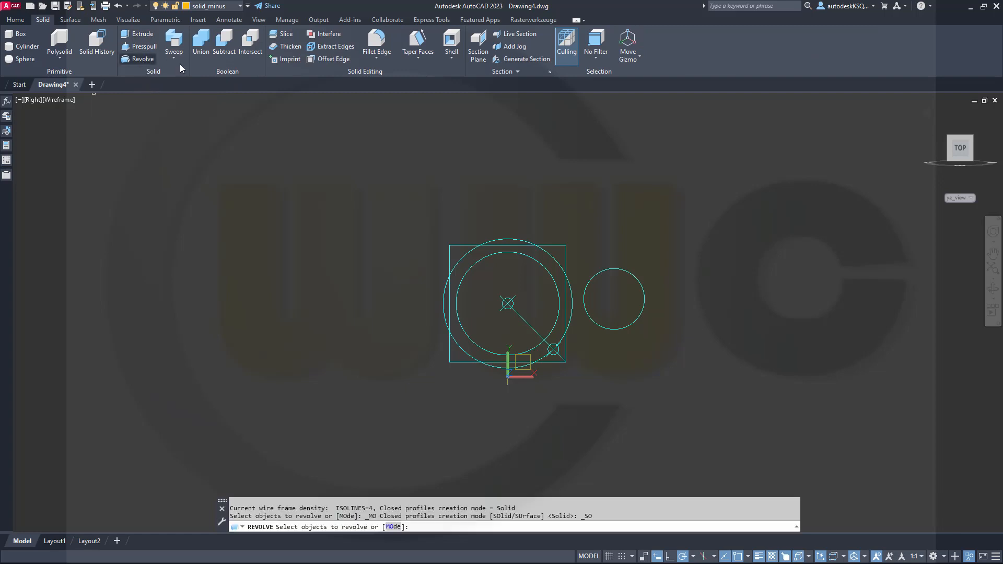
click(614, 269)
right_click(626, 240)
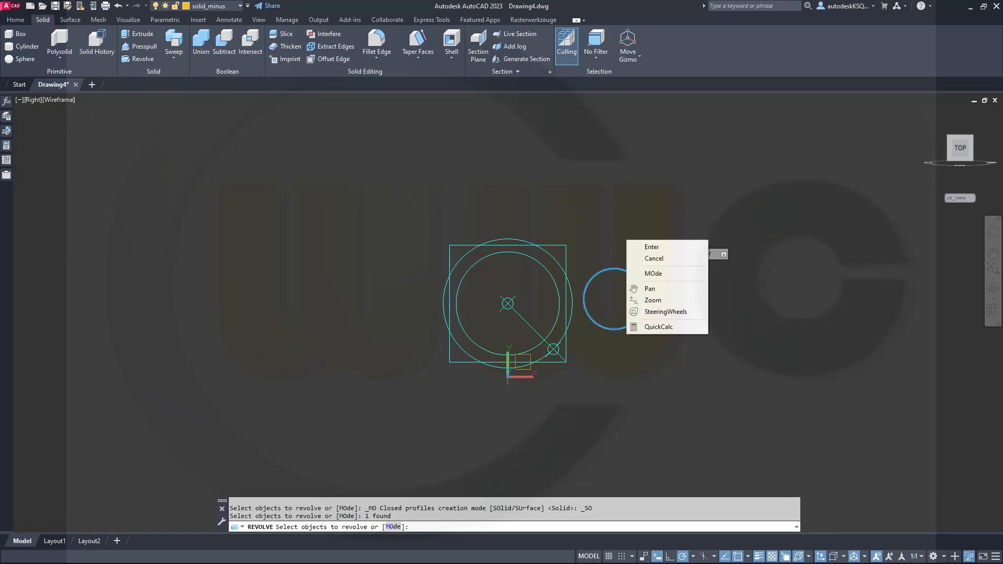
click(657, 251)
shift+middle_drag(649, 224, 575, 274)
scroll(549, 374, up, 4)
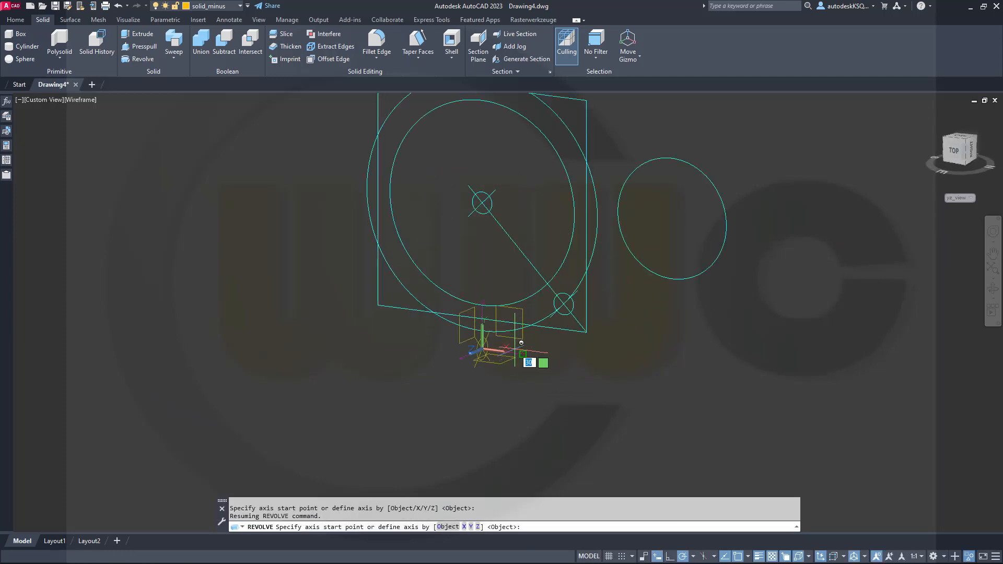
scroll(521, 343, up, 5)
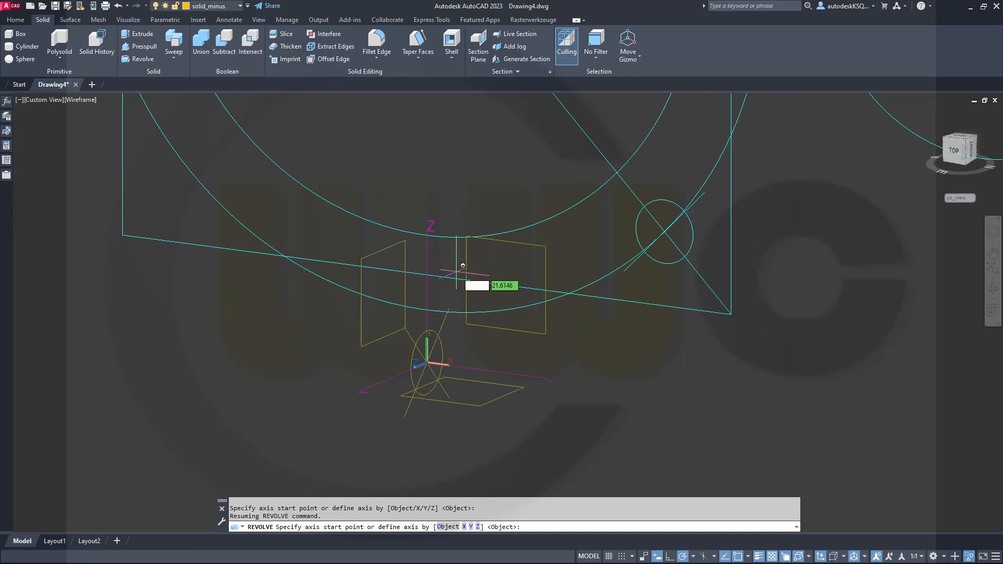
scroll(462, 271, up, 2)
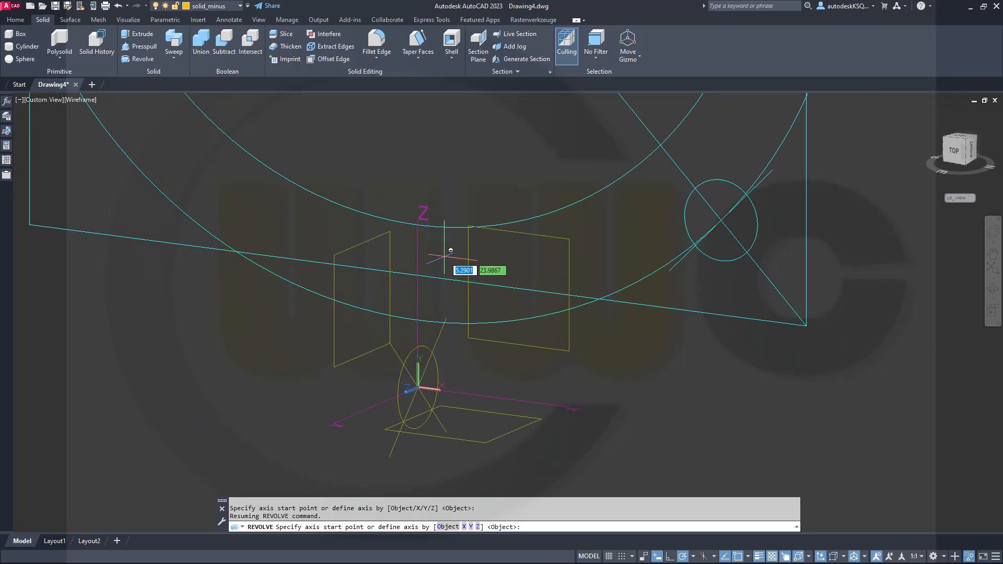
shift+right_click(444, 256)
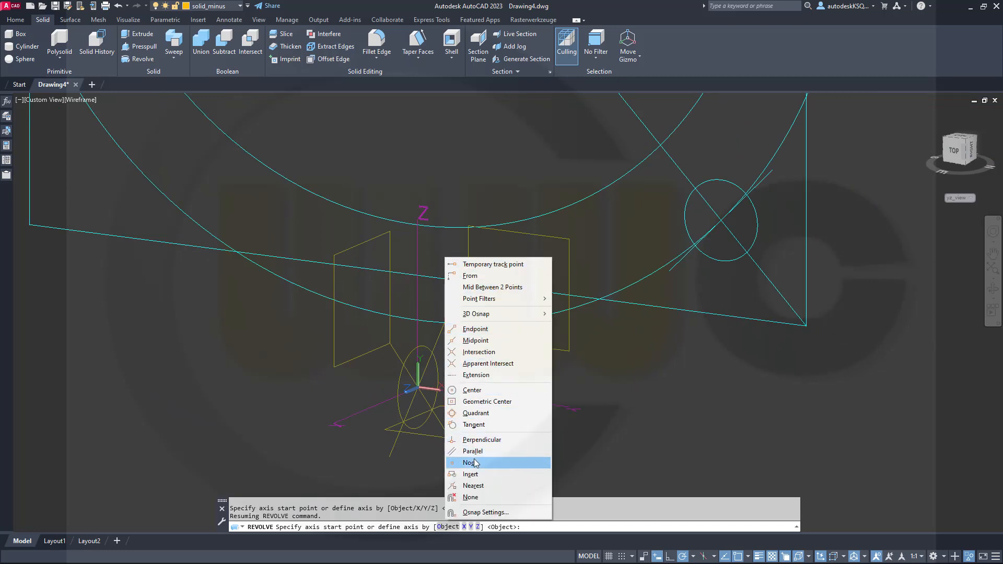
click(469, 462)
click(431, 386)
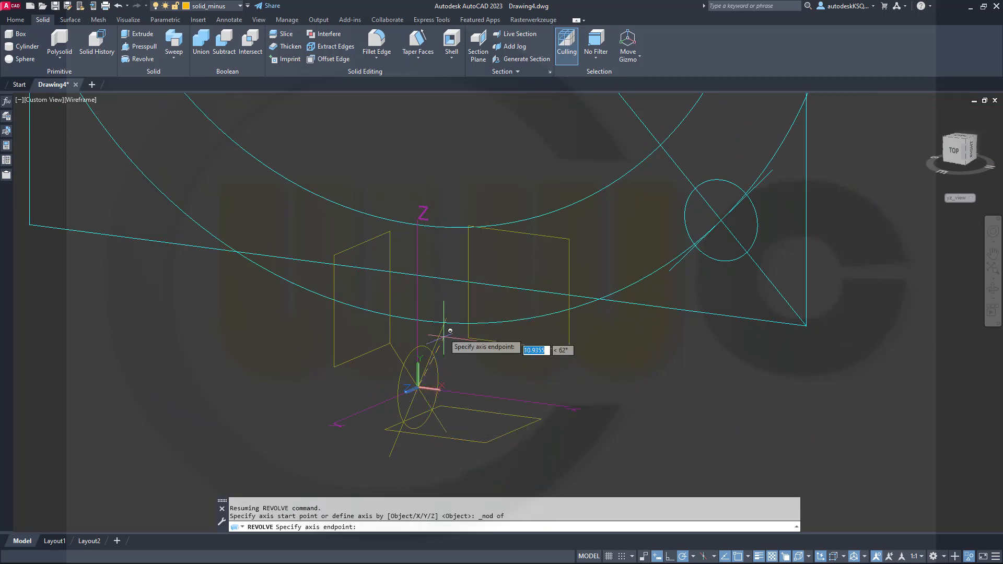
click(418, 243)
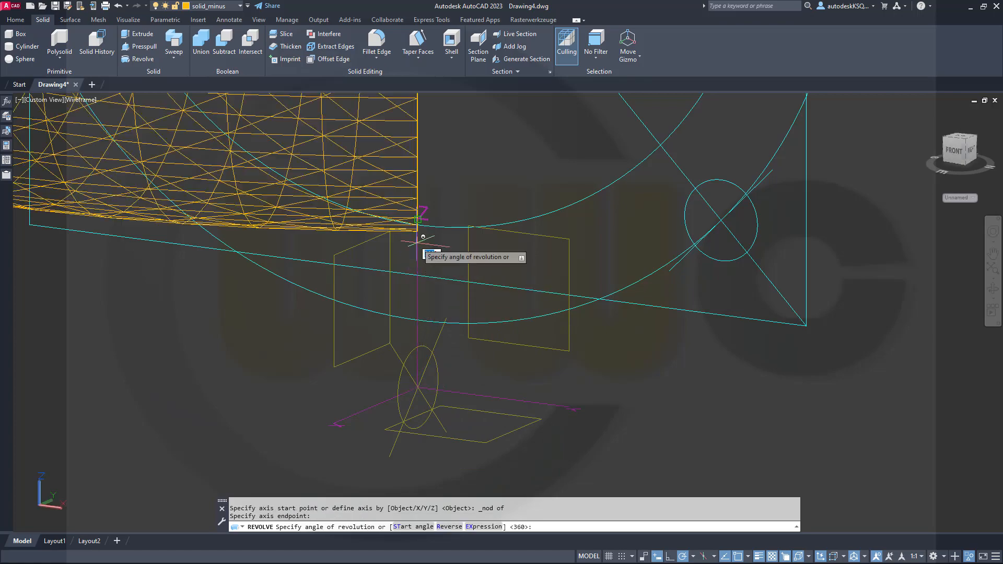
shift+middle_drag(425, 252, 449, 275)
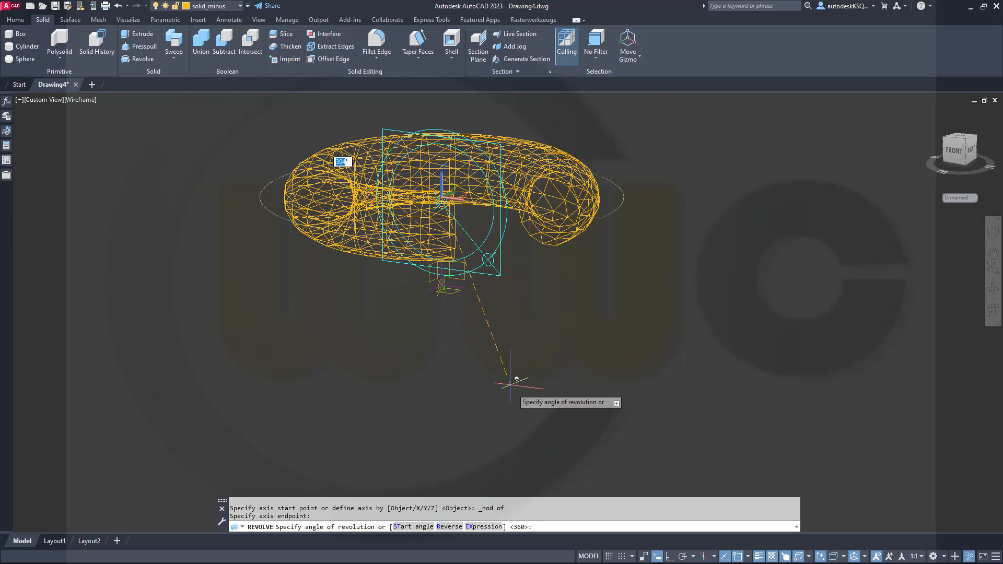
key(Return)
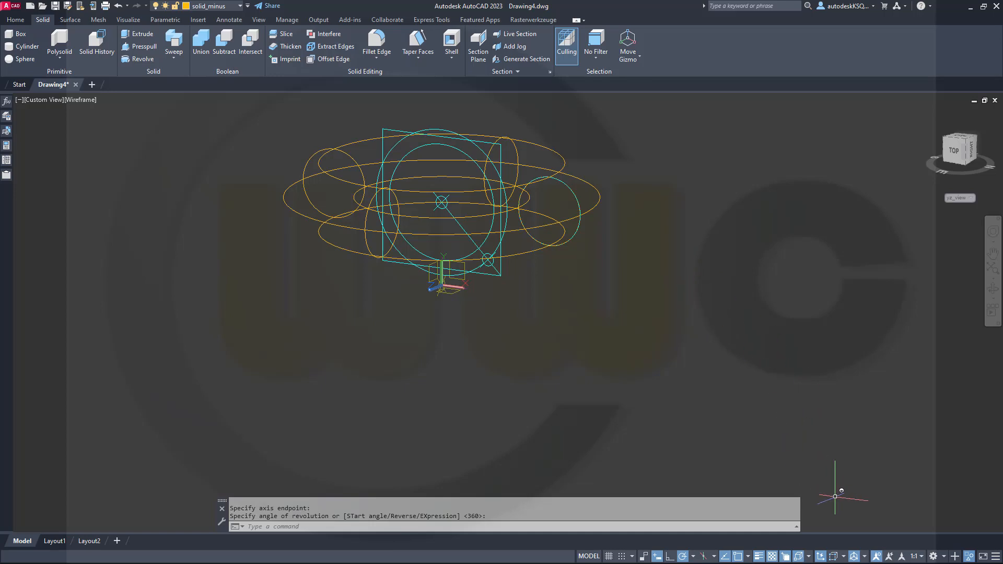
Step: End the object isolation to bring back the crankcase, and subtract the revolved ring solid from it
click(968, 557)
click(945, 549)
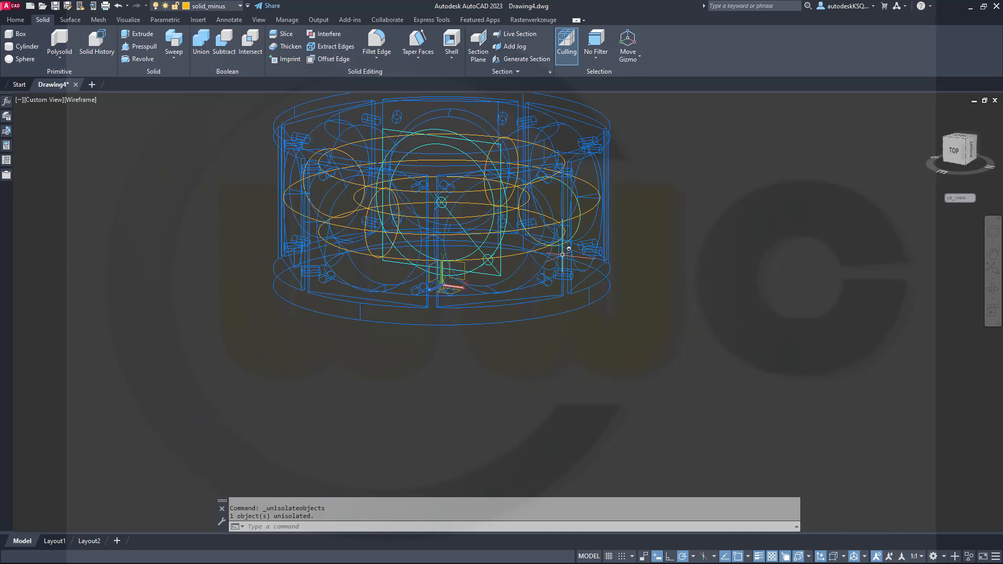
shift+middle_drag(502, 249, 746, 388)
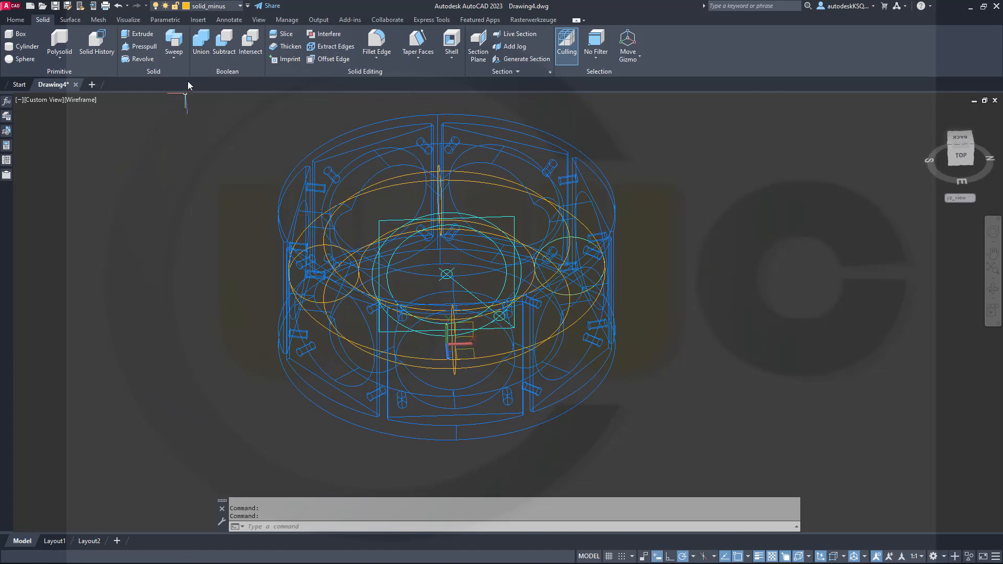
click(224, 45)
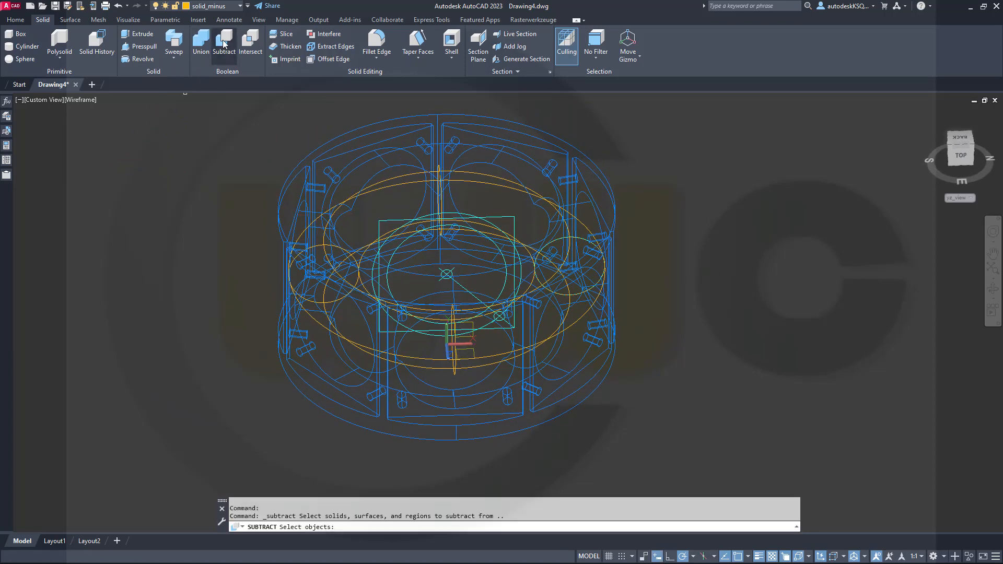
click(512, 108)
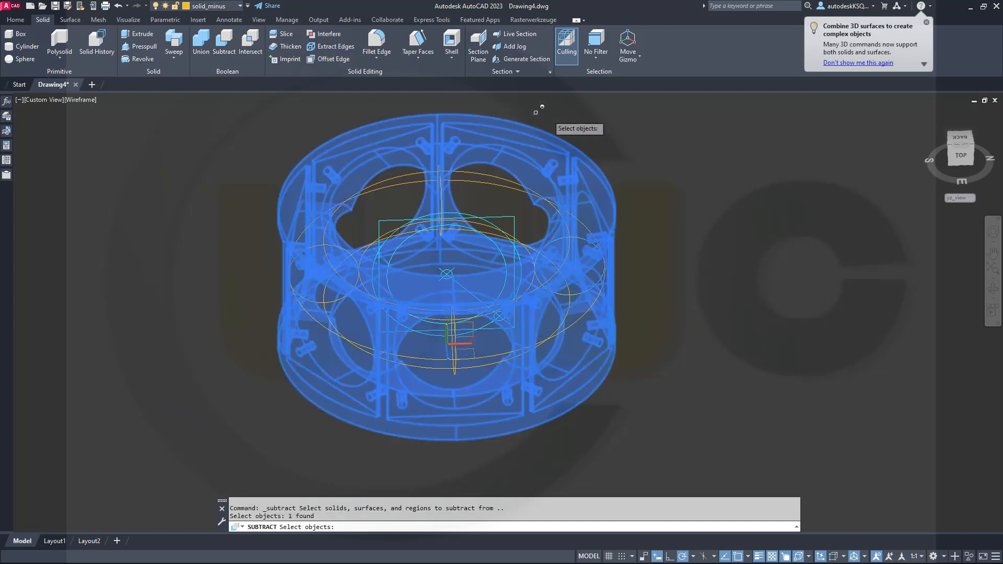
key(Return)
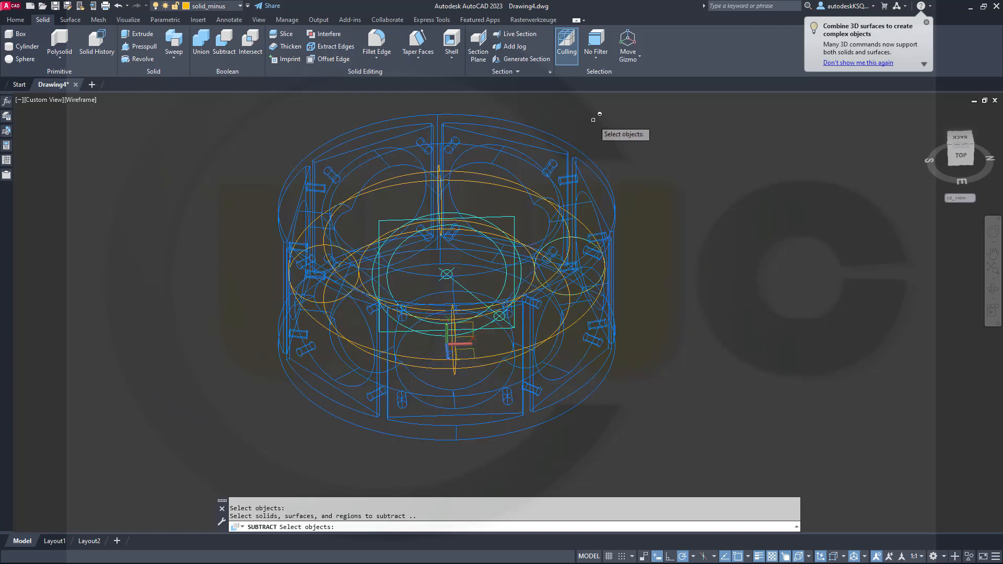
click(472, 174)
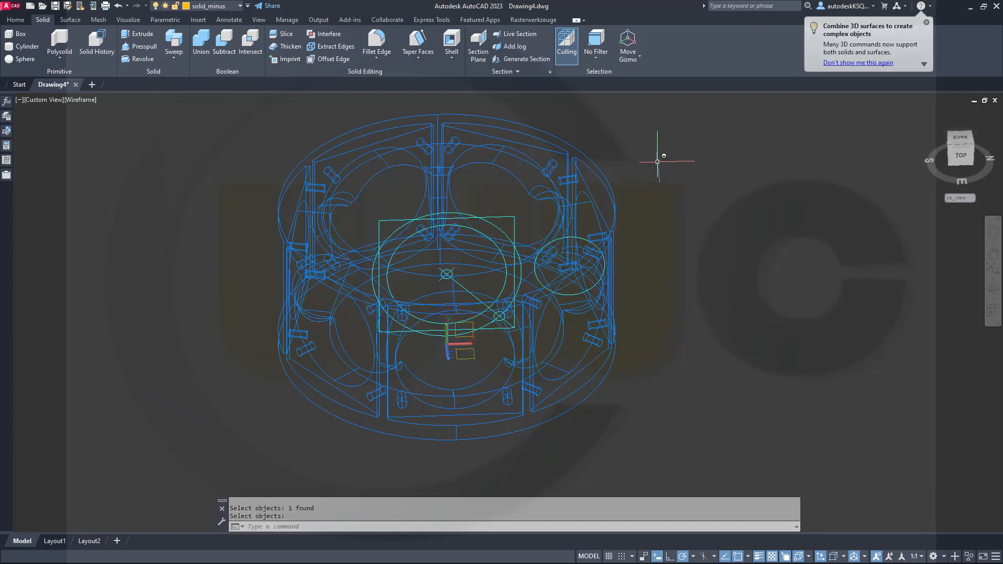
key(Return)
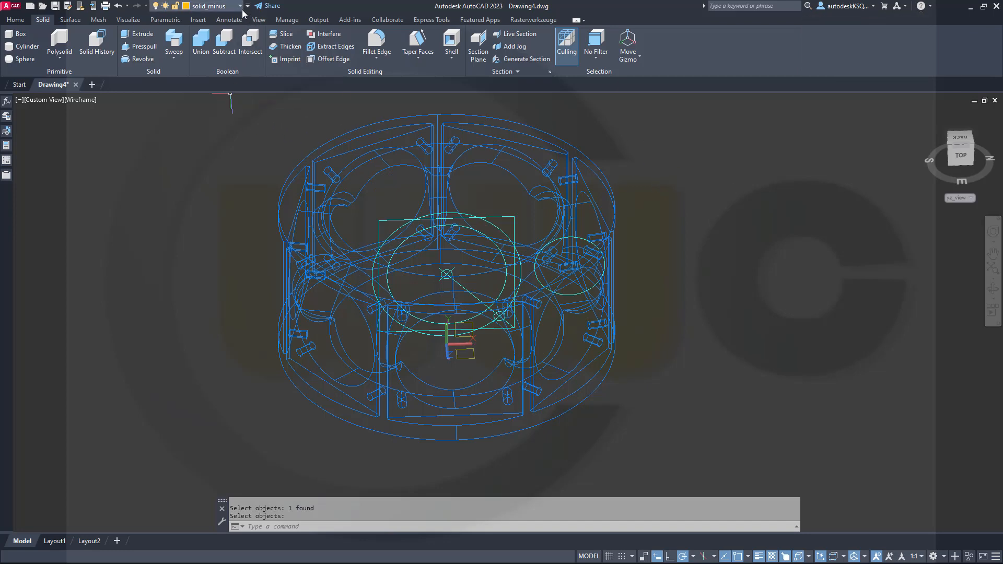
Step: Turn off the sketches layer and display the crankcase in the Realistic visual style
click(238, 6)
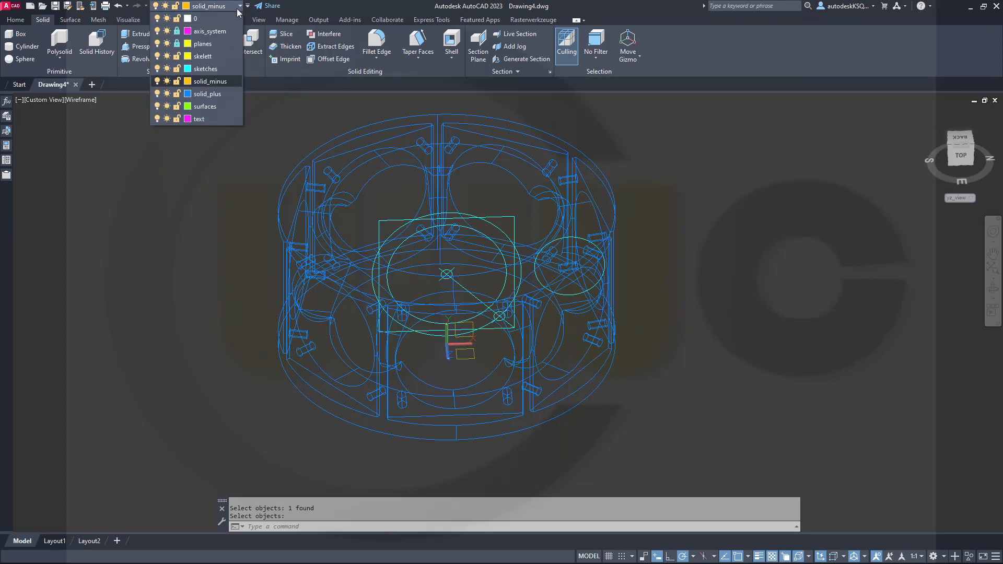
click(157, 68)
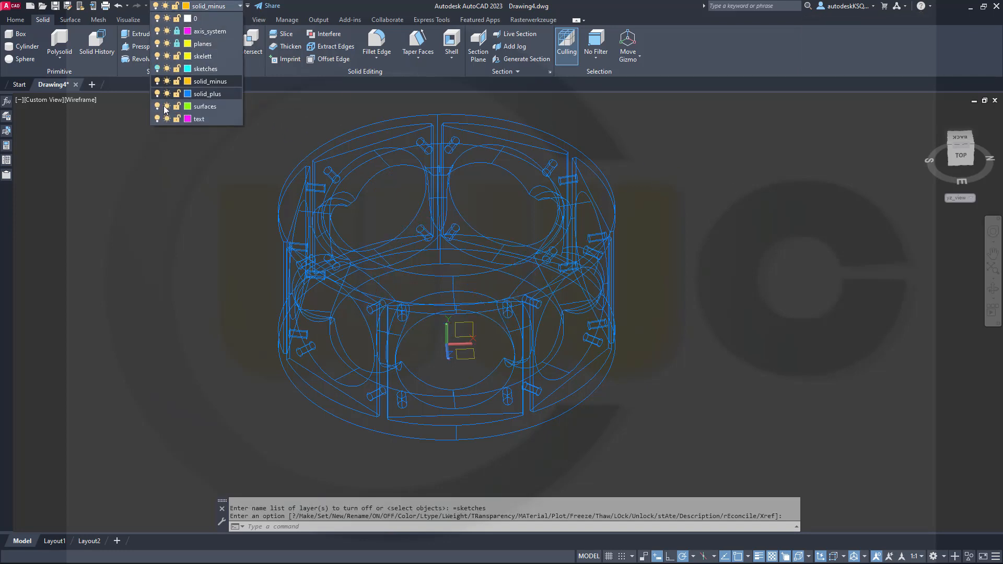
click(84, 99)
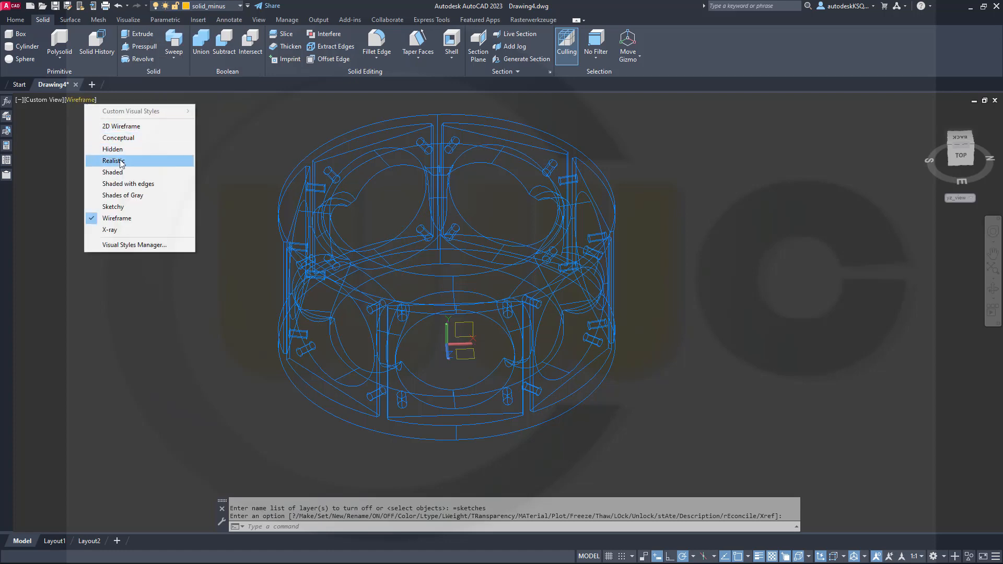
click(138, 160)
mouse_move(251, 240)
shift+middle_down()
mouse_move(474, 213)
mouse_move(553, 165)
mouse_move(615, 226)
mouse_move(680, 221)
mouse_move(687, 246)
mouse_move(673, 280)
mouse_move(625, 303)
mouse_move(516, 267)
mouse_move(460, 219)
mouse_move(390, 202)
mouse_move(369, 231)
mouse_move(365, 262)
mouse_move(364, 246)
shift+middle_up()
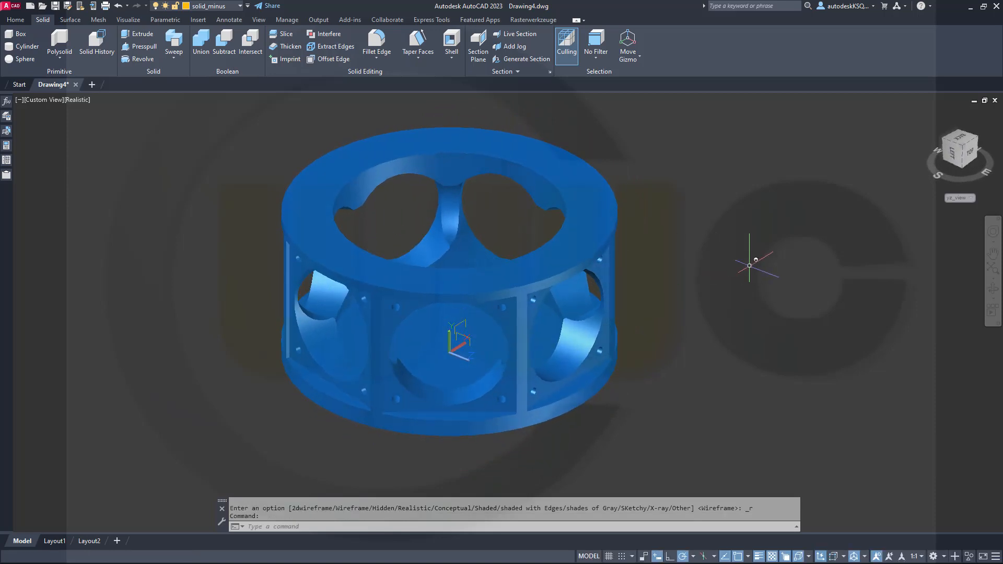